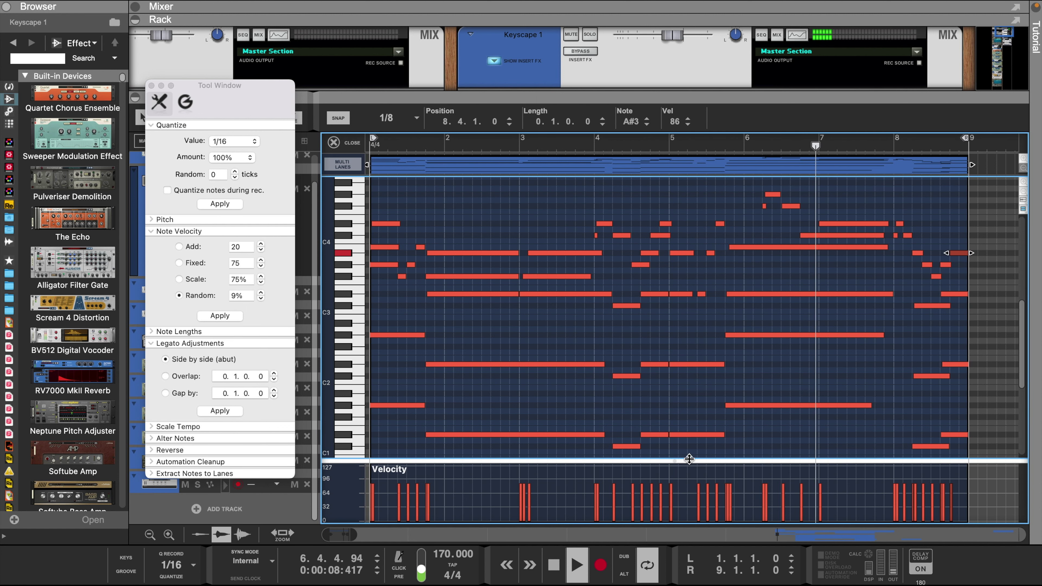
# Step: Select every note in the Keyscape 1 clip by its velocity bars and randomize the note velocities by 9%
pyautogui.moveTo(691, 459); pyautogui.dragTo(693, 308)
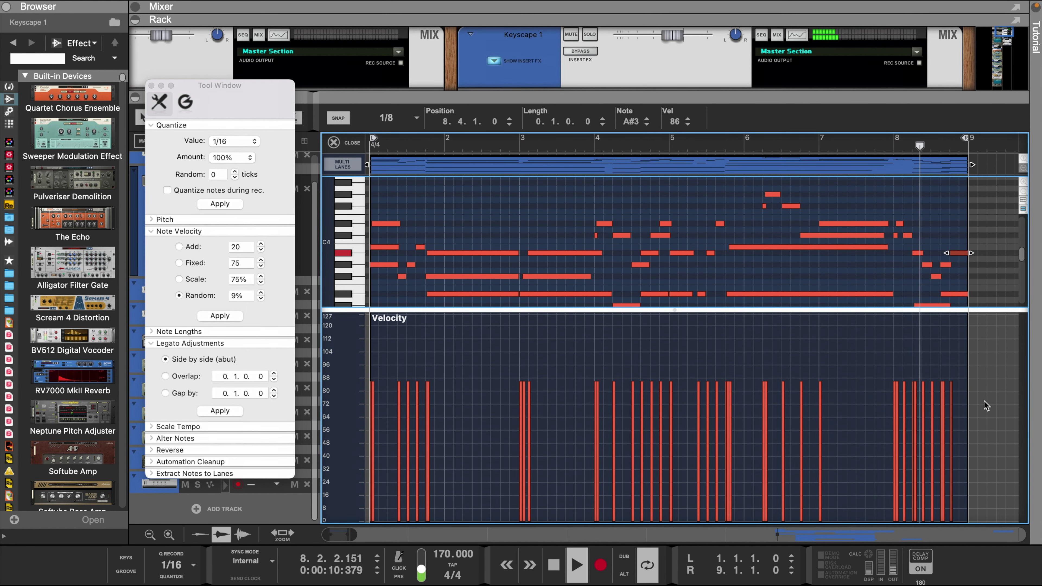
pyautogui.moveTo(977, 400); pyautogui.dragTo(347, 418)
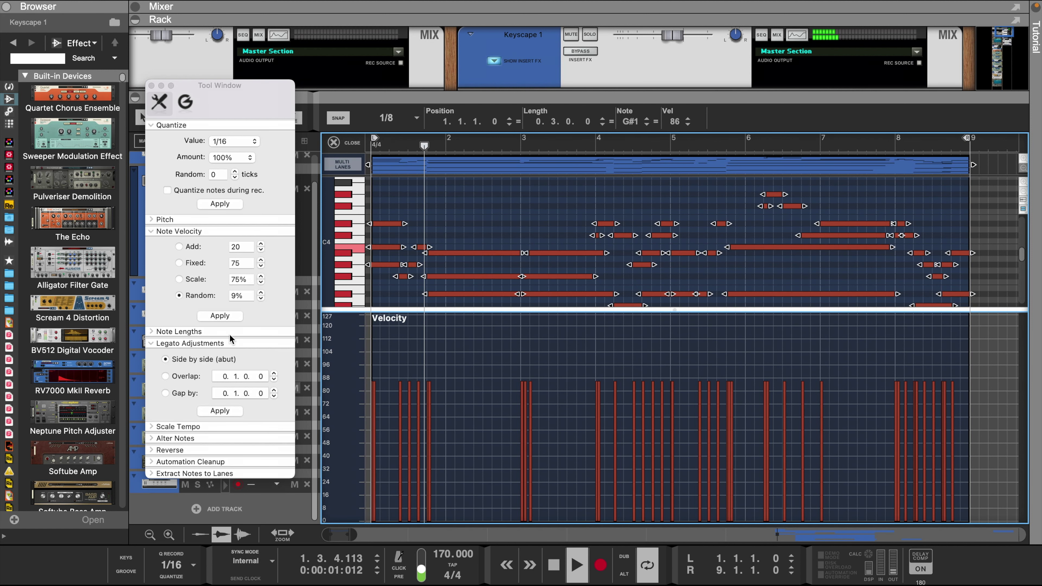
pyautogui.click(221, 316)
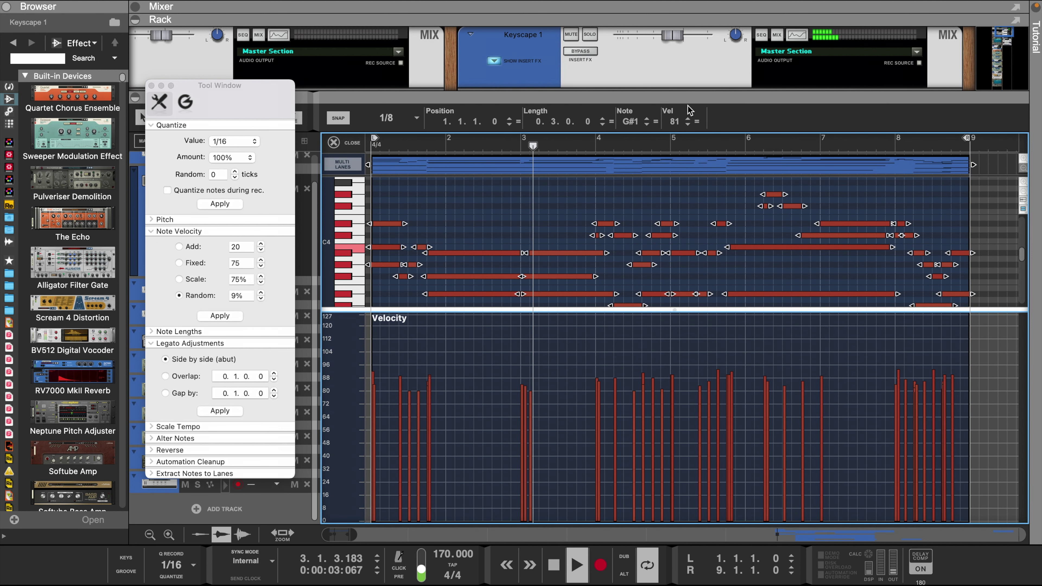
# Step: Set the Mix of the ValhallaSupermassive effect on Keyscape 1 to 12.8% and close the plugin
pyautogui.moveTo(695, 95); pyautogui.dragTo(695, 202)
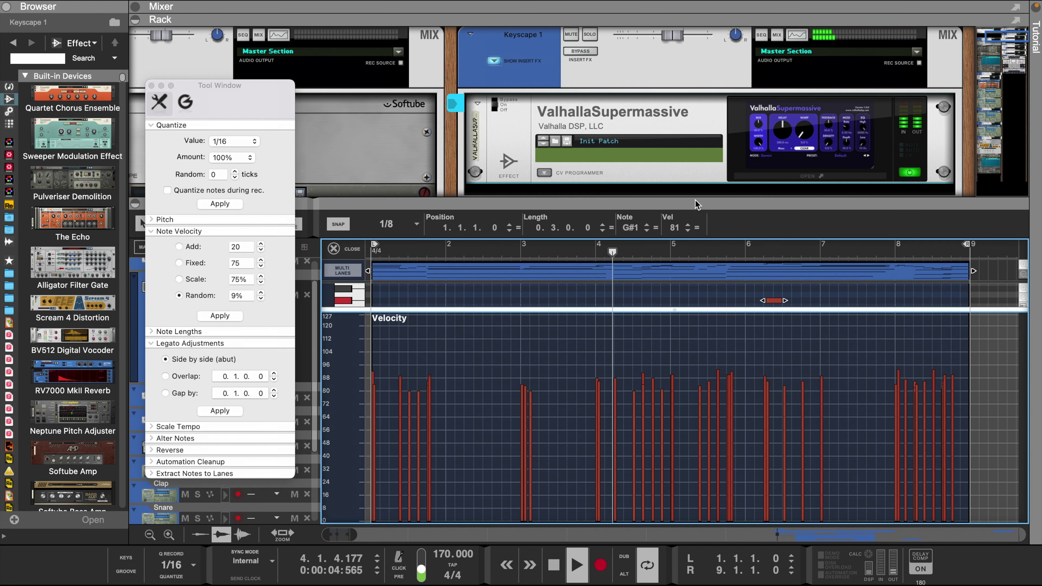
pyautogui.doubleClick(798, 132)
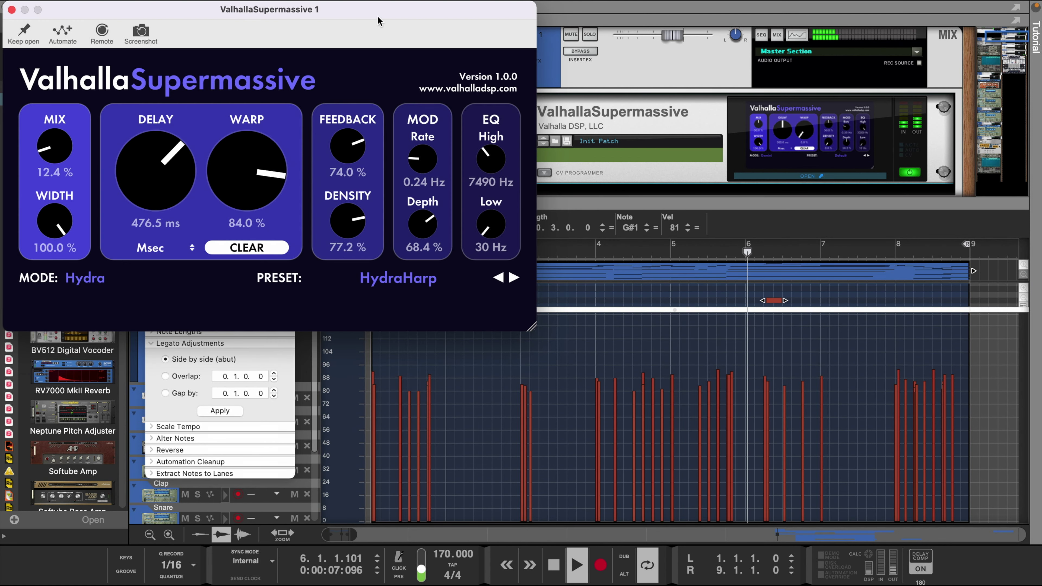
pyautogui.moveTo(403, 12); pyautogui.dragTo(593, 29)
pyautogui.moveTo(239, 169); pyautogui.dragTo(241, 168)
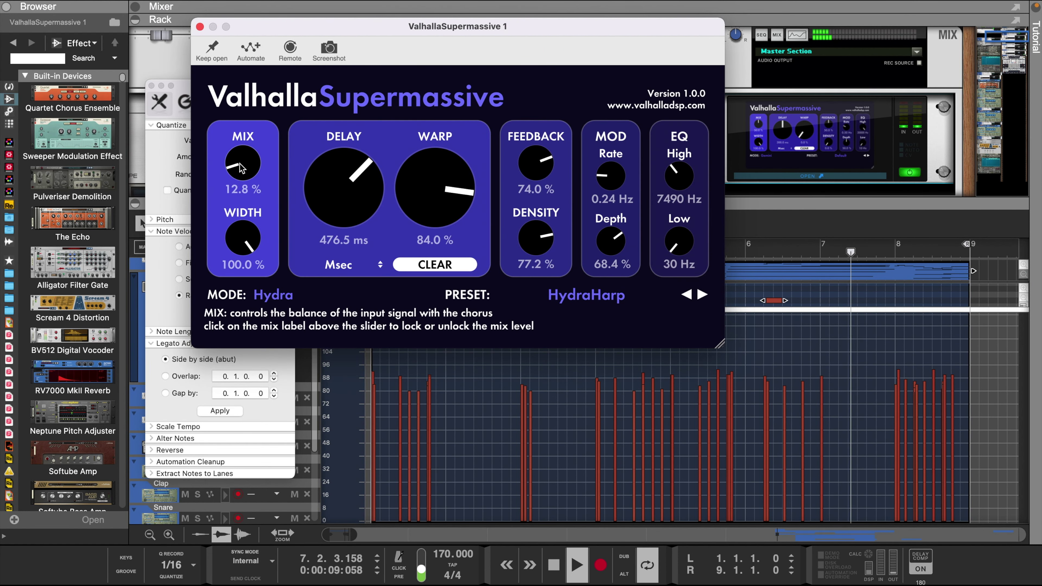
pyautogui.click(199, 26)
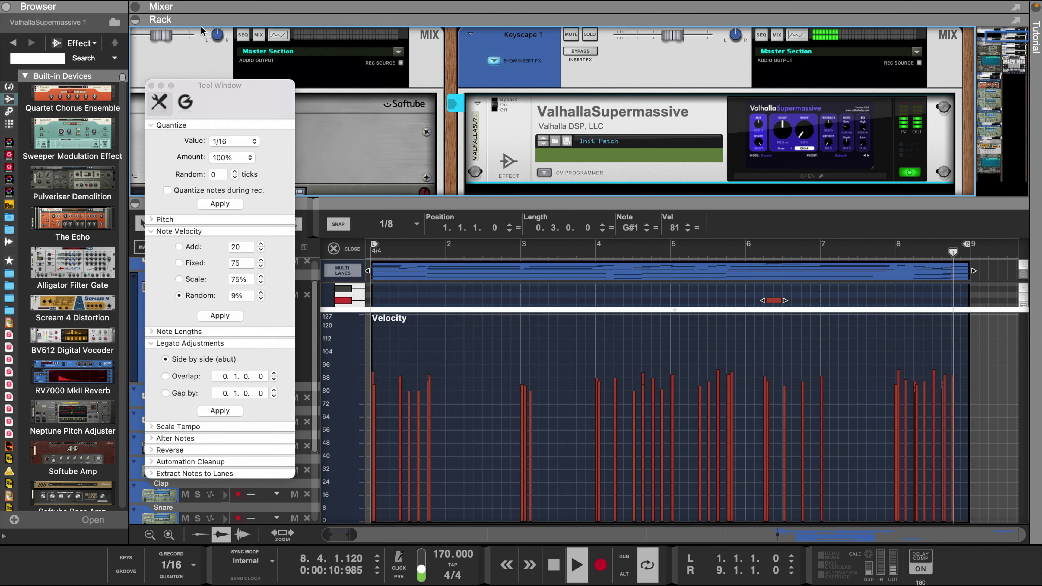
# Step: Raise the Keyscape 1 channel's high-pass filter to about 316 Hz in the Spectrum EQ and close it
pyautogui.scroll(2, 758, 129)
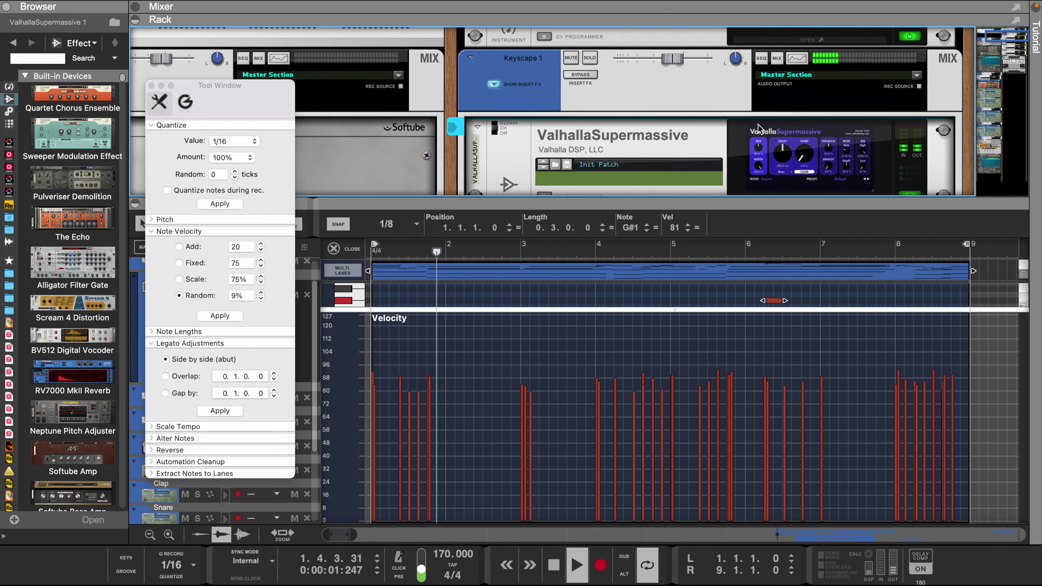
pyautogui.click(797, 57)
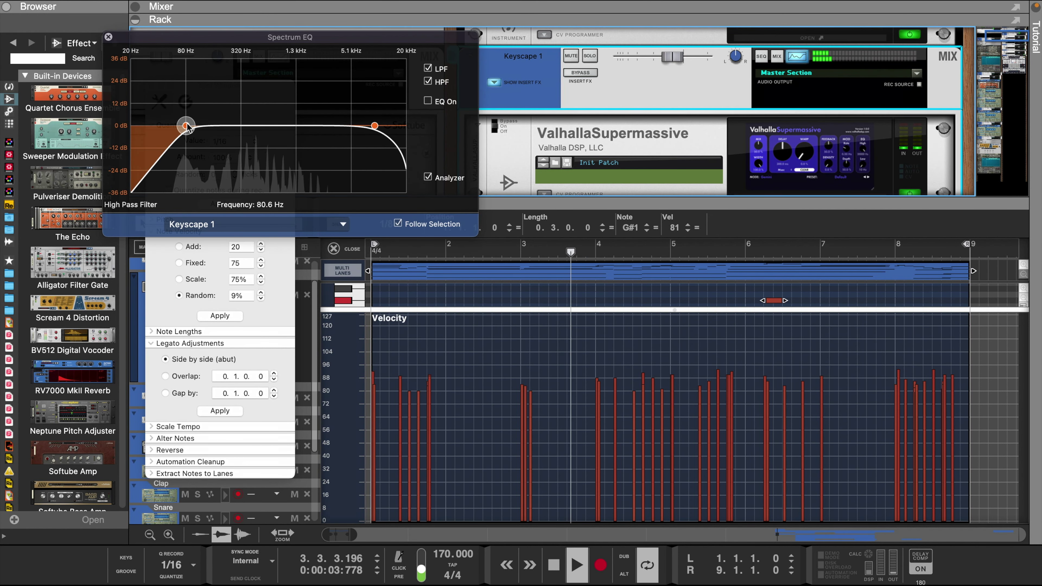
pyautogui.moveTo(186, 125); pyautogui.dragTo(241, 129)
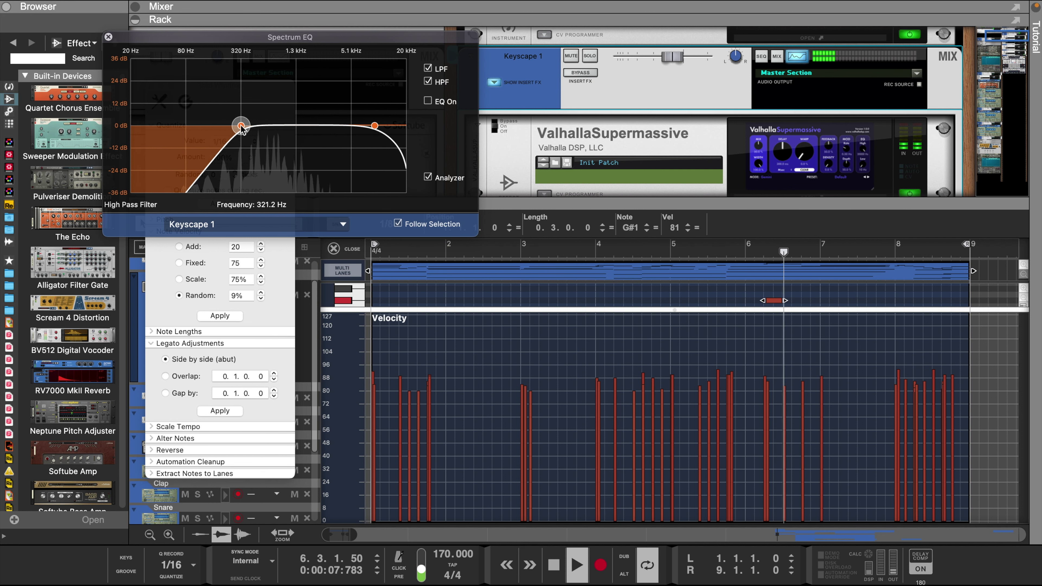
pyautogui.moveTo(241, 128); pyautogui.dragTo(241, 128)
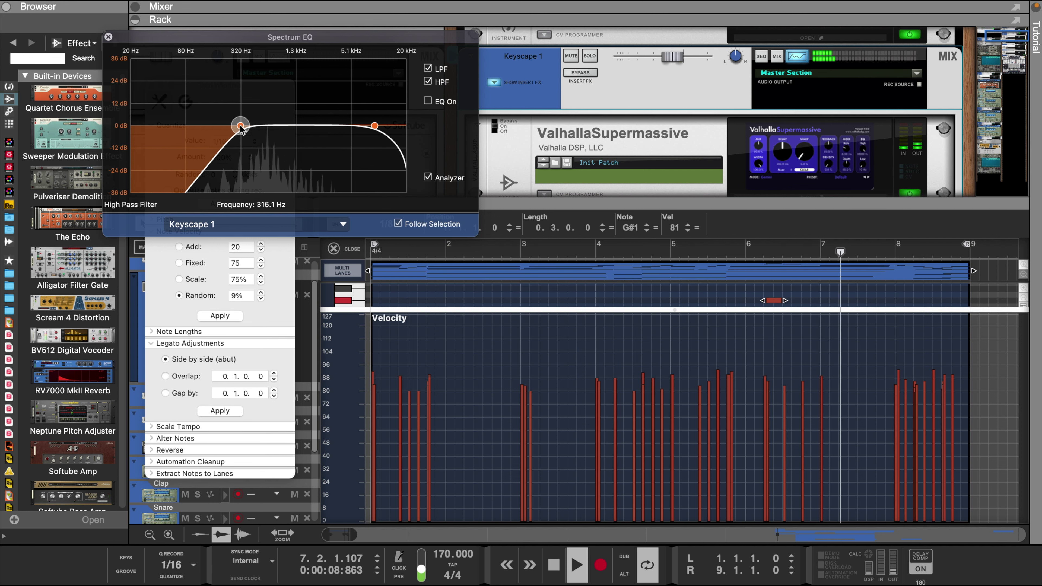
pyautogui.click(109, 37)
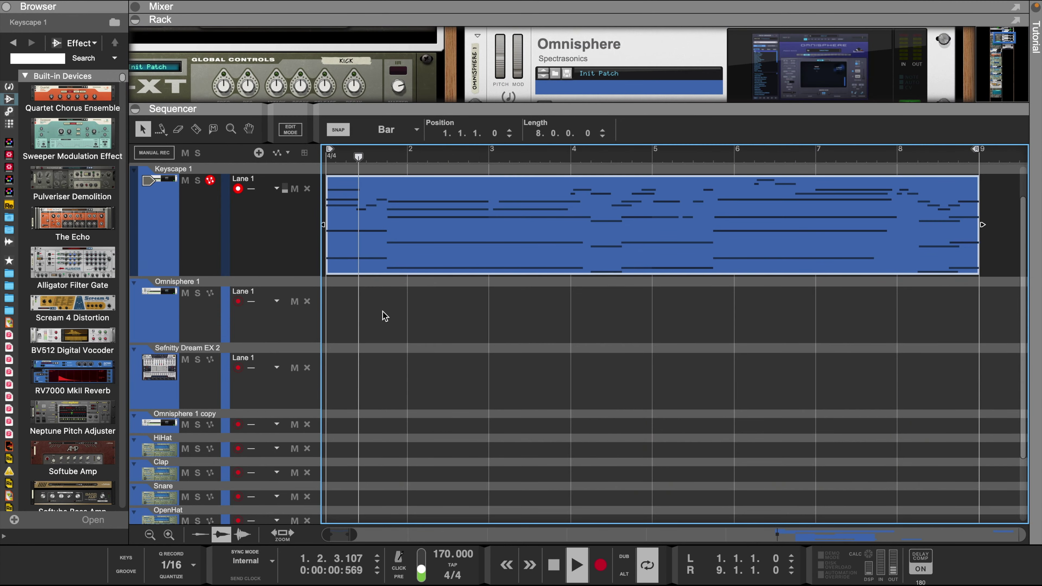
# Step: Copy the Keyscape 1 clip onto the Omnisphere 1 track, select all notes in the copy, and return to the arrangement
pyautogui.moveTo(390, 250); pyautogui.dragTo(389, 298)
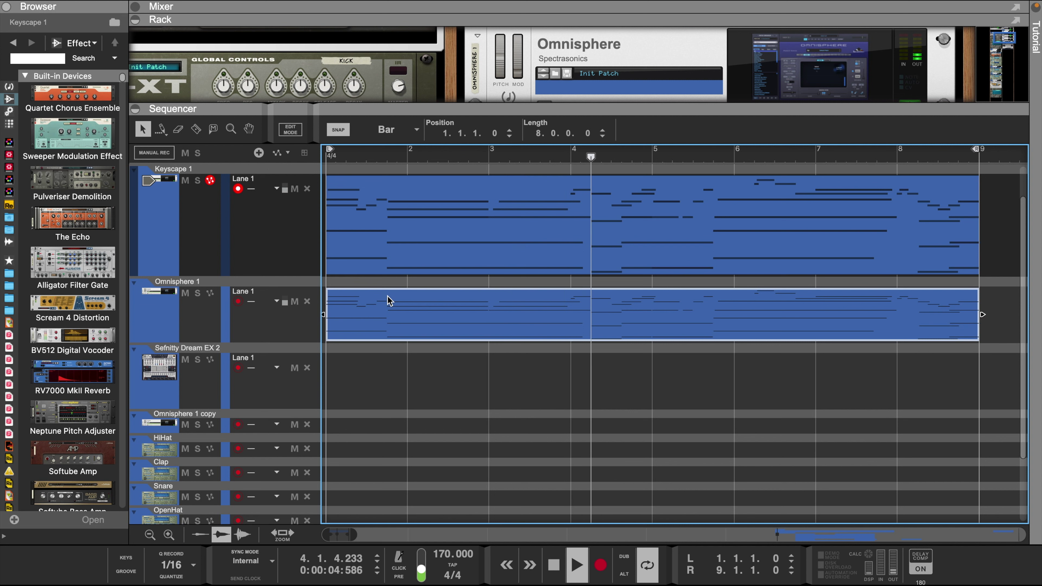
pyautogui.doubleClick(408, 316)
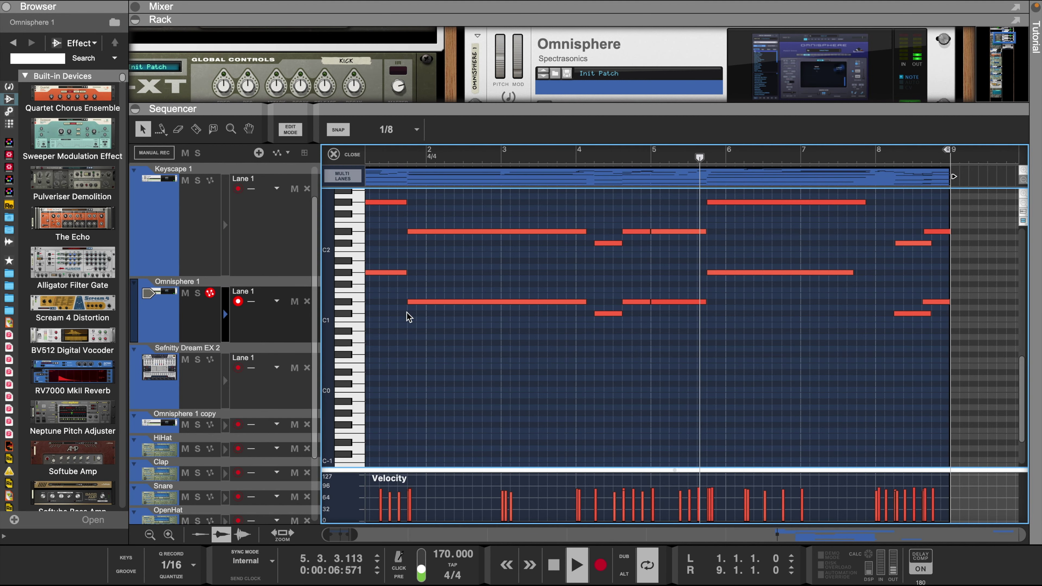
pyautogui.scroll(-3, 693, 397)
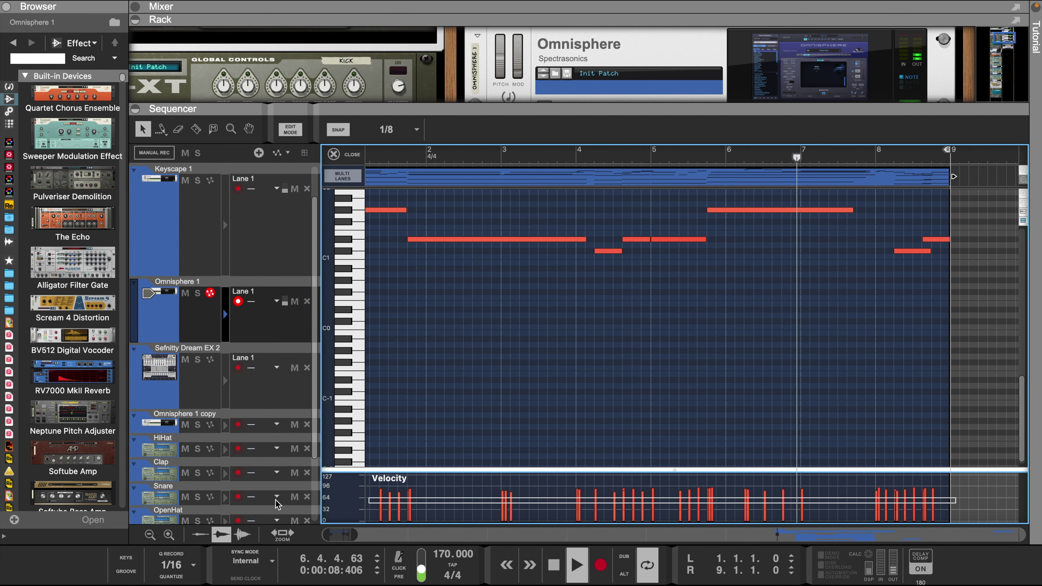
pyautogui.hotkey('ctrl', 'a')
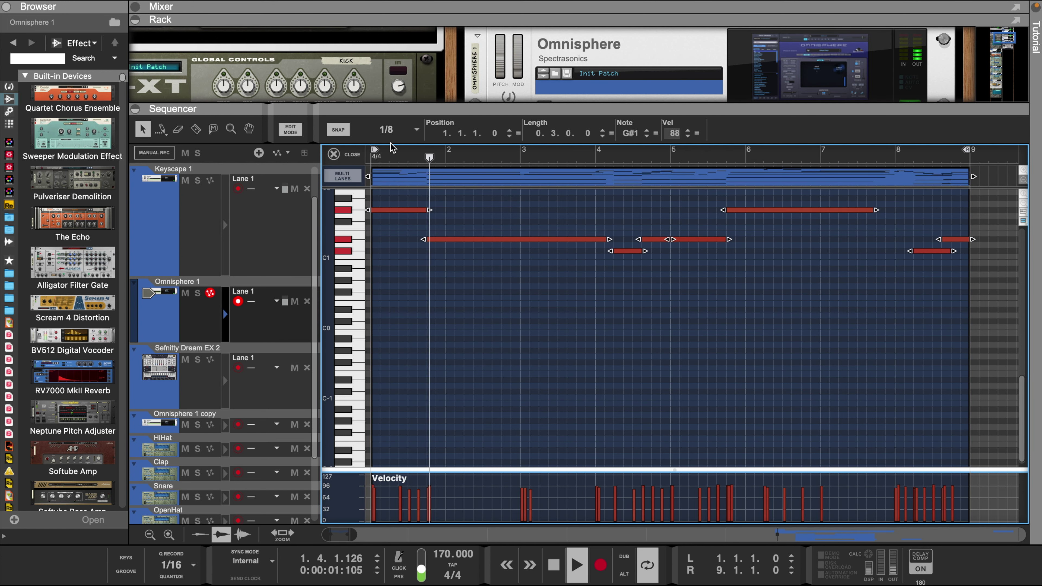
pyautogui.hotkey('ctrl', 'e')
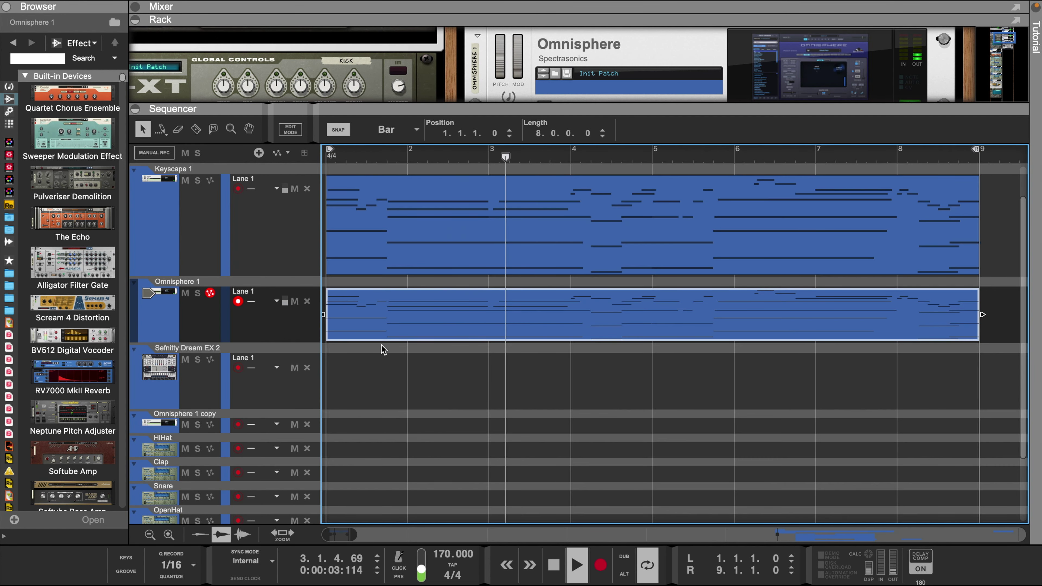
# Step: Create an eight-bar clip on the Sefnitty Dream EX 2 track and open it for editing together with the Omnisphere 1 clip
pyautogui.doubleClick(336, 381)
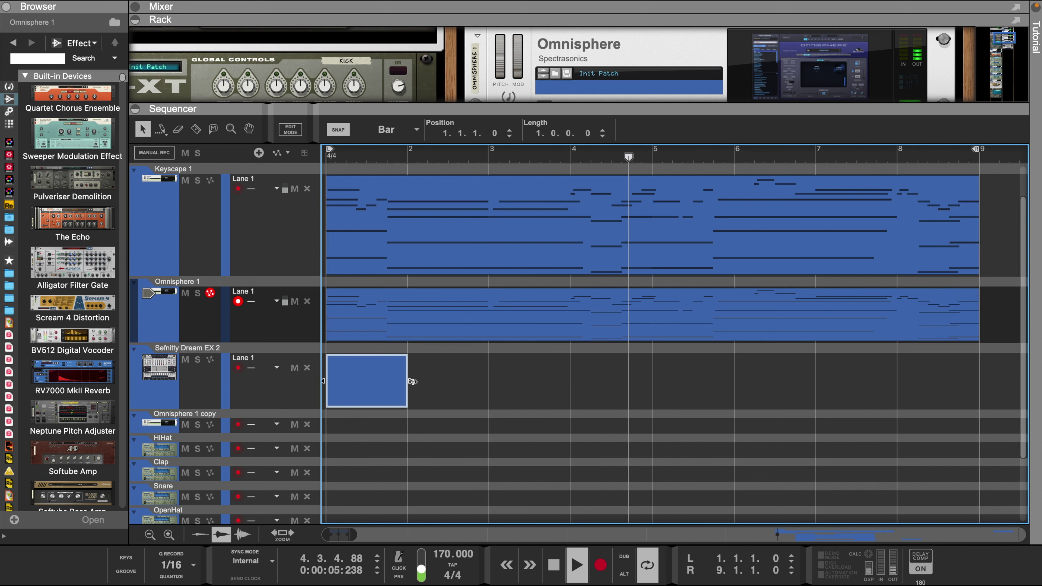
pyautogui.moveTo(412, 381); pyautogui.dragTo(977, 381)
pyautogui.click(688, 303)
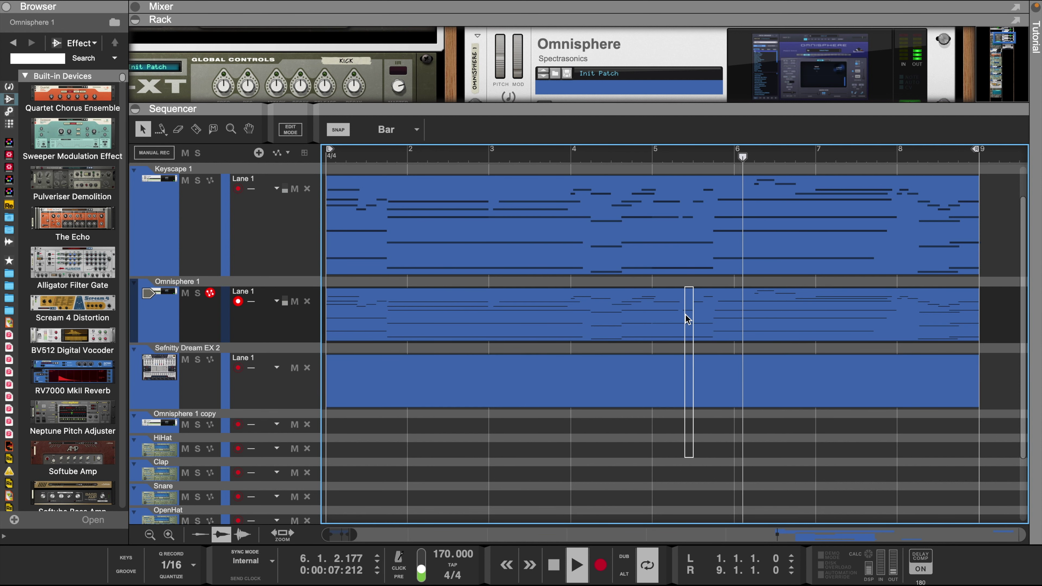
pyautogui.keyDown('shift'); pyautogui.click(680, 386); pyautogui.keyUp('shift')
pyautogui.rightClick(680, 386)
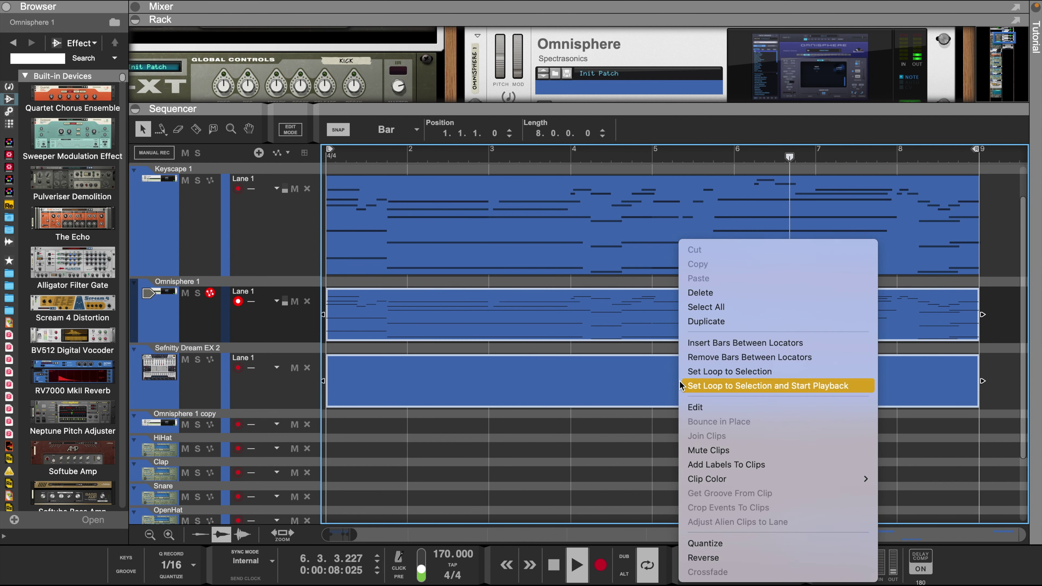
pyautogui.click(696, 408)
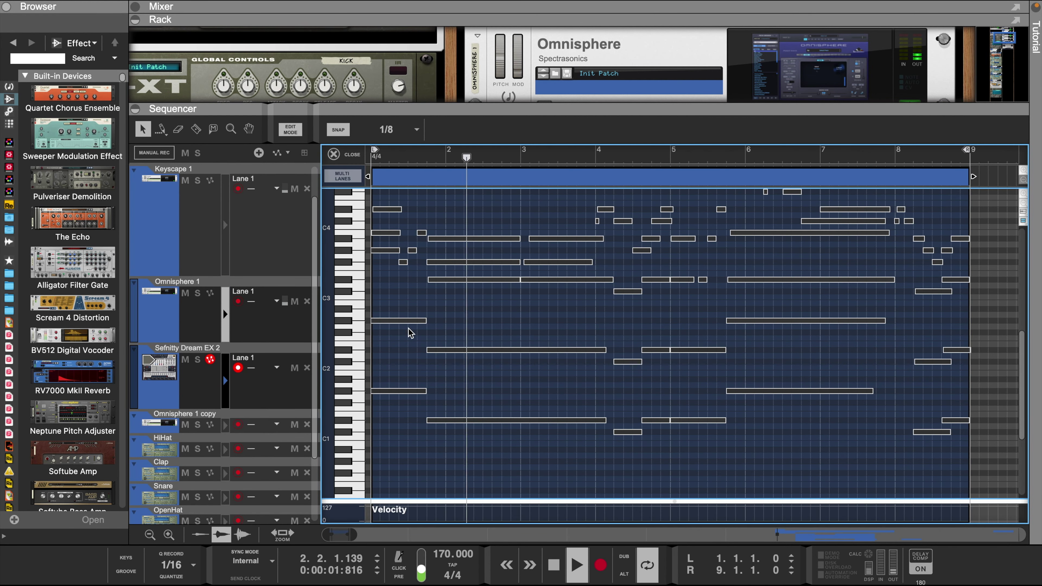
pyautogui.press('w')
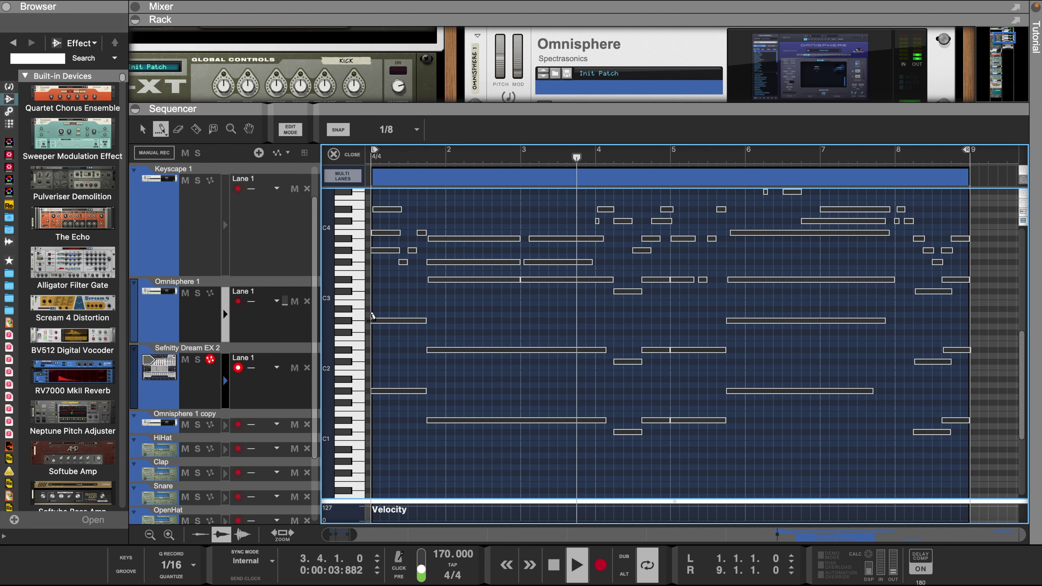
pyautogui.moveTo(371, 319); pyautogui.dragTo(393, 319)
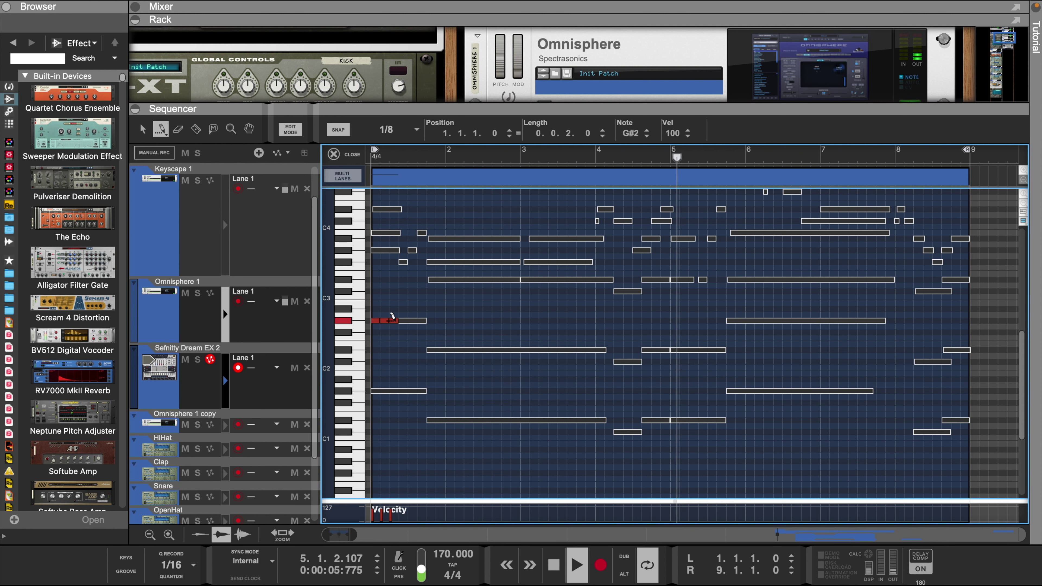
pyautogui.hotkey('ctrl', 'z')
# Step: Draw single notes in the Sefnitty Dream EX 2 clip: G#2, F#2, D#2, C#2, two D#2 and a G#2 from 5.4.1 lasting 2.1.0
pyautogui.click(164, 130)
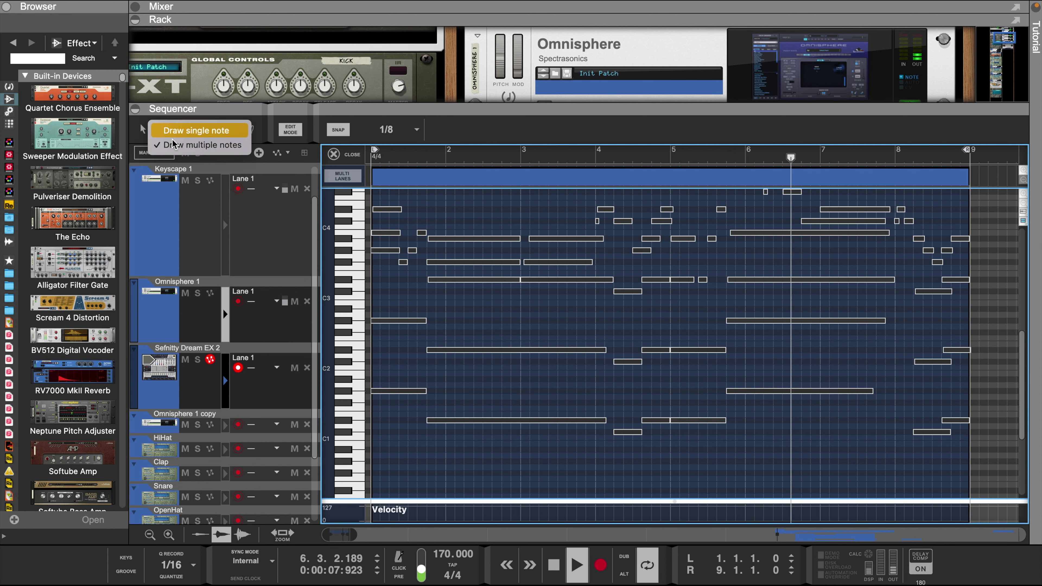
pyautogui.click(184, 129)
pyautogui.moveTo(376, 315); pyautogui.dragTo(398, 315)
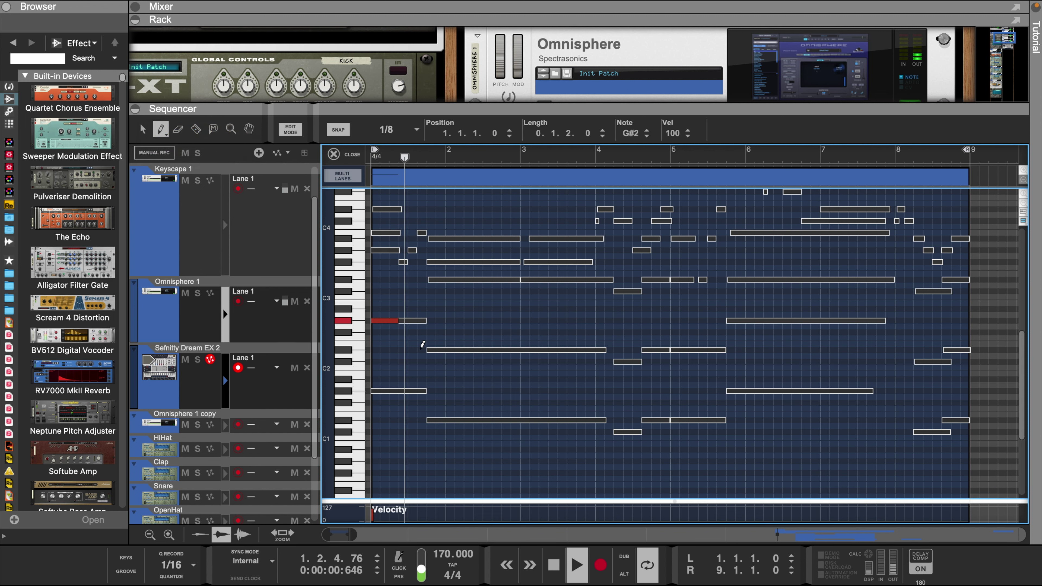
pyautogui.moveTo(401, 331)
pyautogui.mouseDown()
pyautogui.moveTo(639, 361)
pyautogui.moveTo(885, 320)
pyautogui.mouseUp()
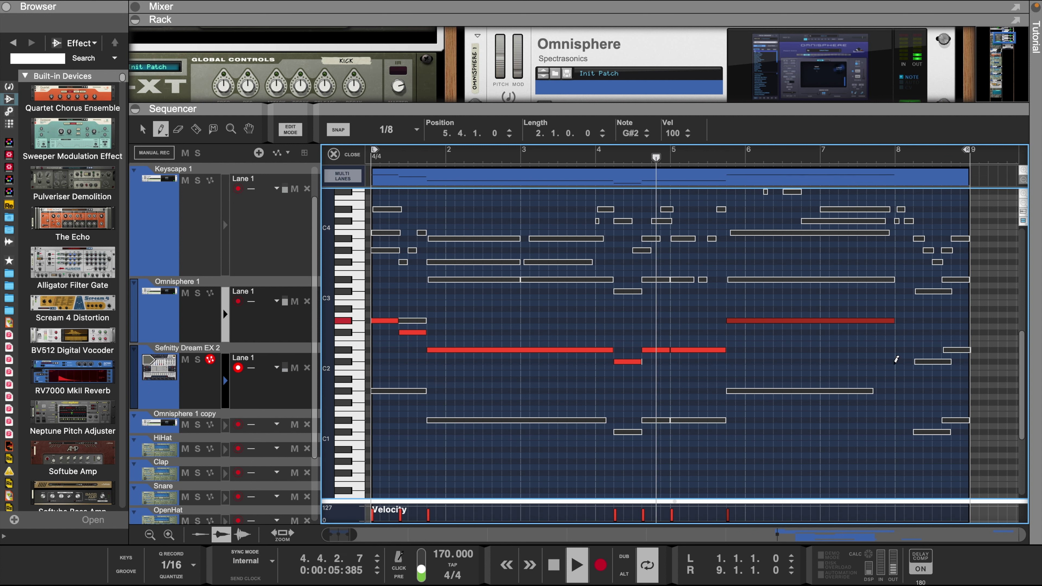
# Step: Finish the line in bar 8 with a C#2 note at 8.2.1 and a D#2 note at 8.3.3, each 0.1.2 long
pyautogui.click(898, 361)
pyautogui.moveTo(900, 360); pyautogui.dragTo(930, 361)
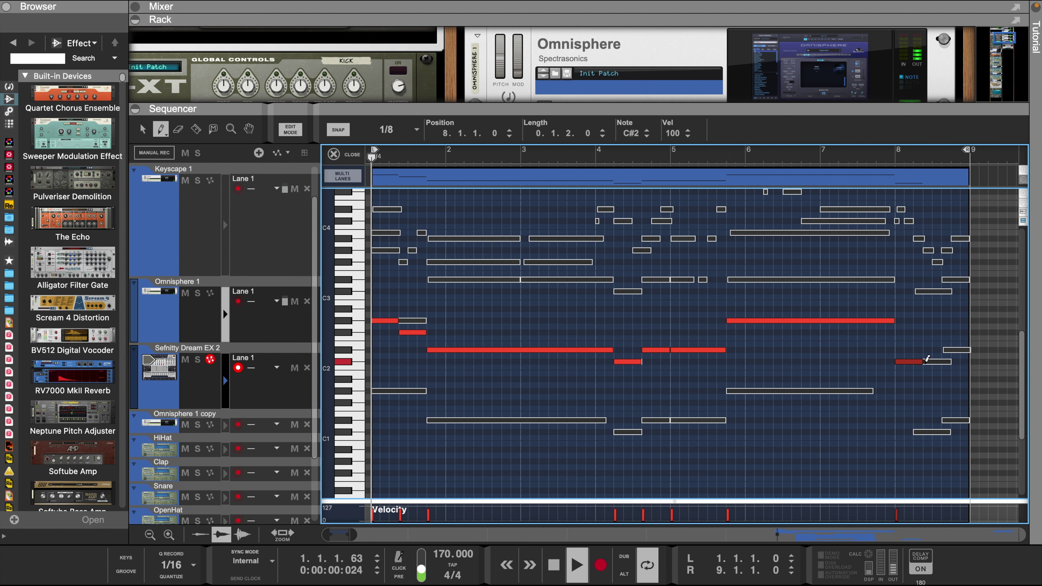
pyautogui.press('q')
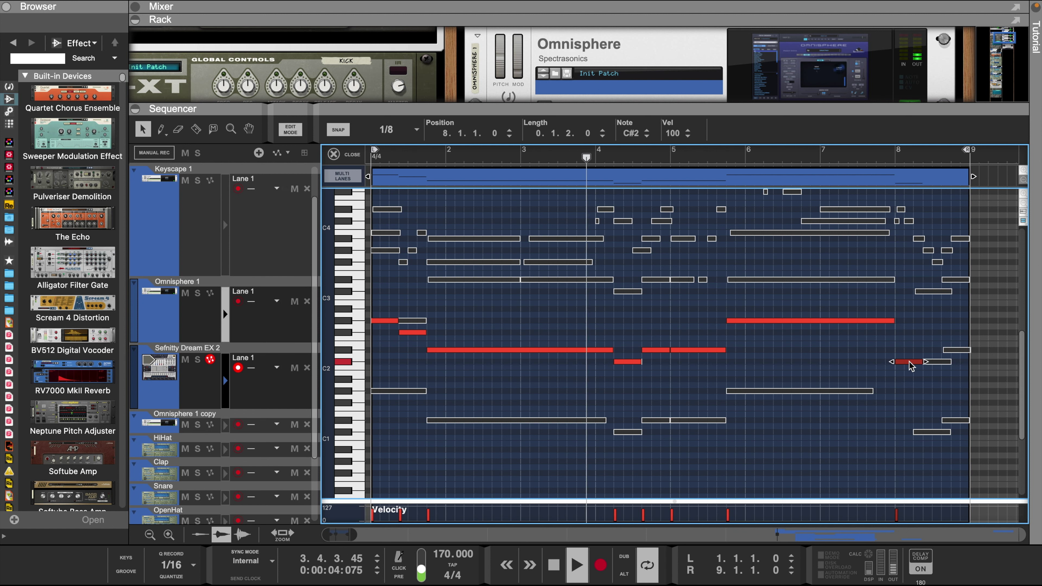
pyautogui.moveTo(920, 362); pyautogui.dragTo(925, 362)
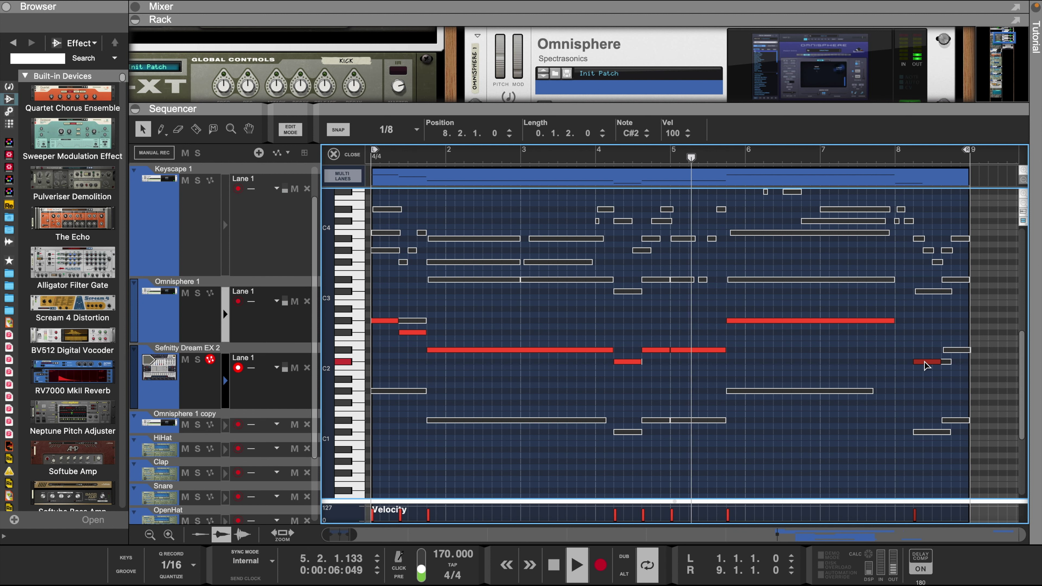
pyautogui.press('w')
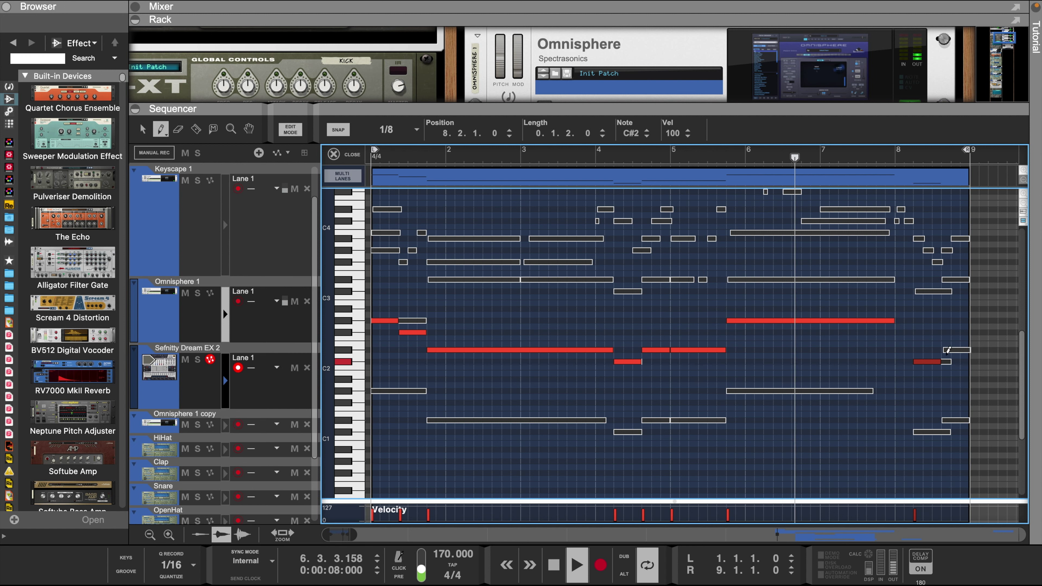
pyautogui.moveTo(946, 349); pyautogui.dragTo(969, 348)
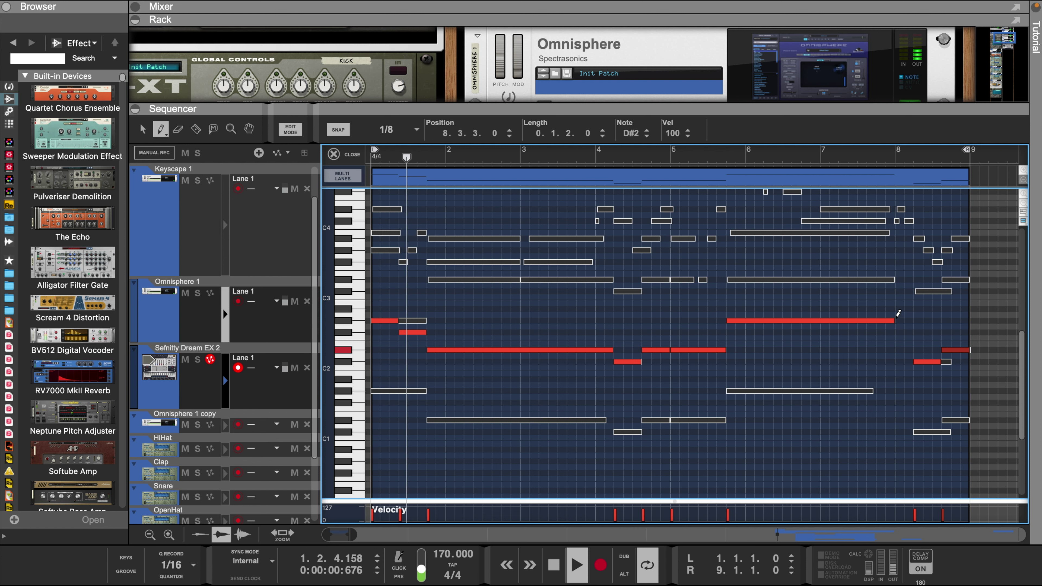
# Step: Extend the G#2 note starting at 5.4.1 to a length of 2.2.0 so it meets the C#2 note
pyautogui.moveTo(894, 321); pyautogui.dragTo(912, 320)
pyautogui.press('q')
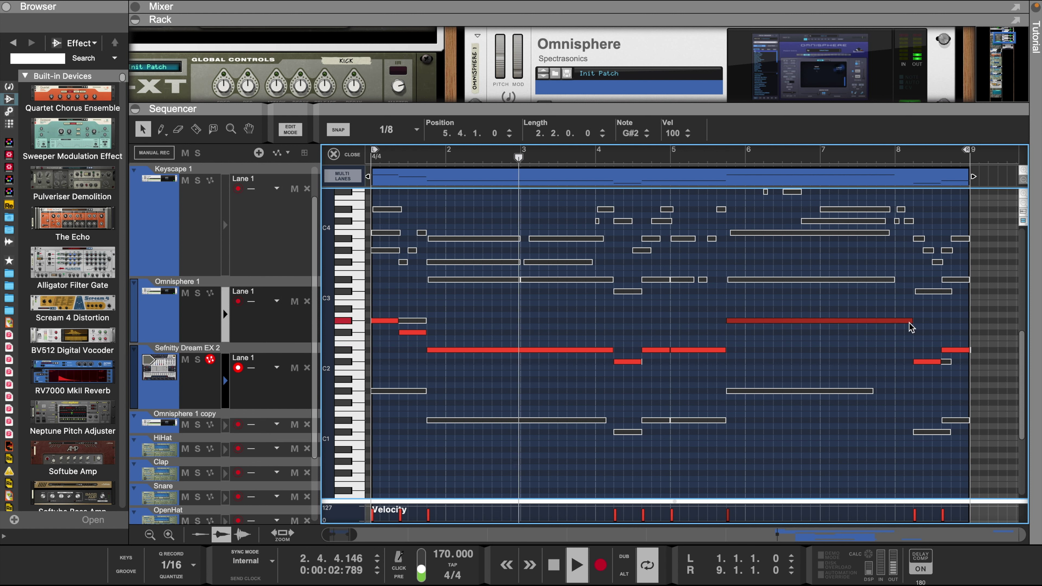
pyautogui.press('w')
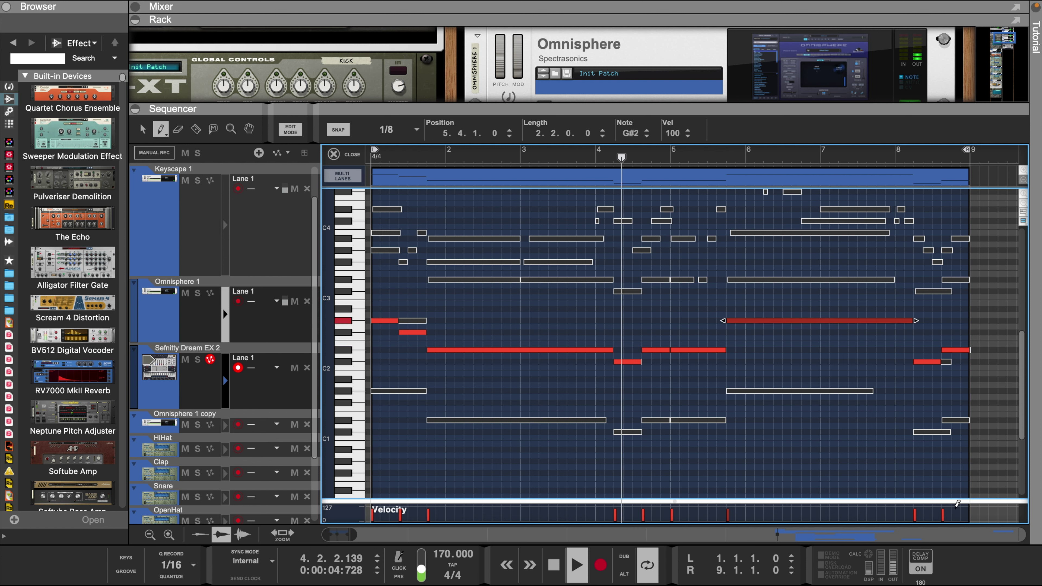
pyautogui.moveTo(957, 503); pyautogui.dragTo(488, 393)
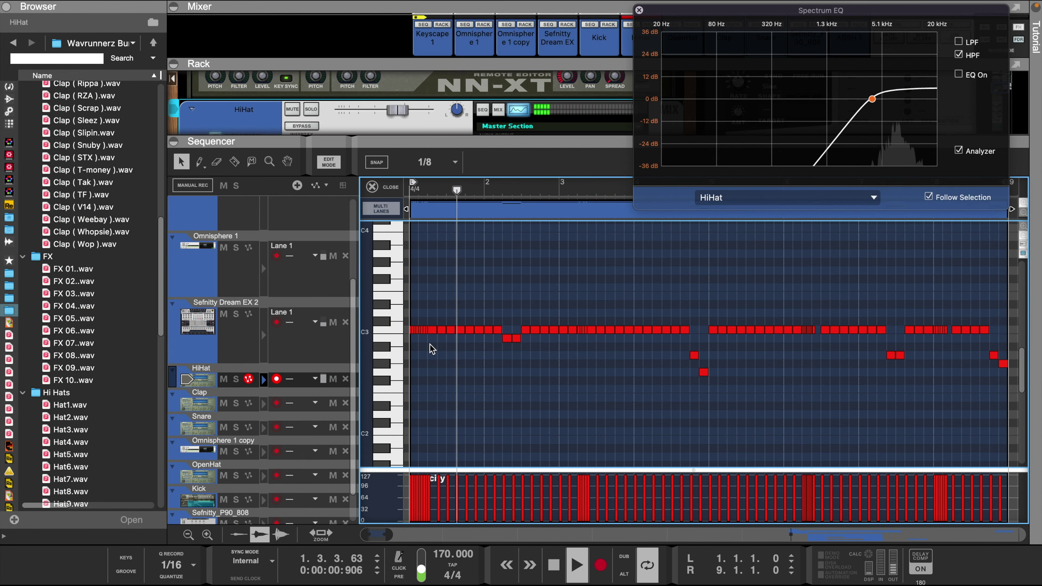
# Step: Draw velocity ramps over the rolls in the HiHat clip, falling in bars 1, 3 and 8 and rising in bar 6
pyautogui.moveTo(412, 283); pyautogui.dragTo(1008, 409)
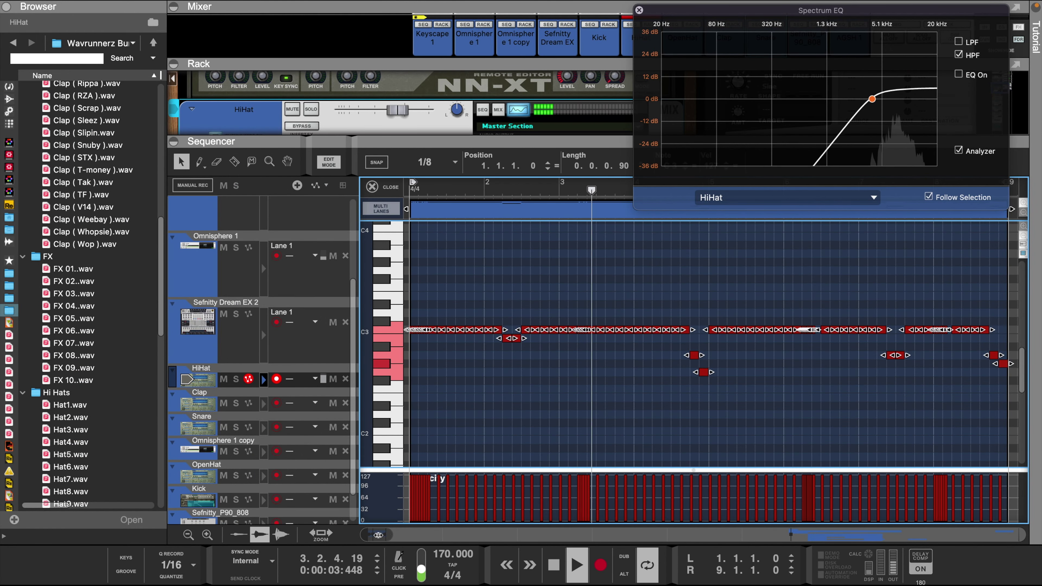
pyautogui.moveTo(320, 533); pyautogui.dragTo(258, 532)
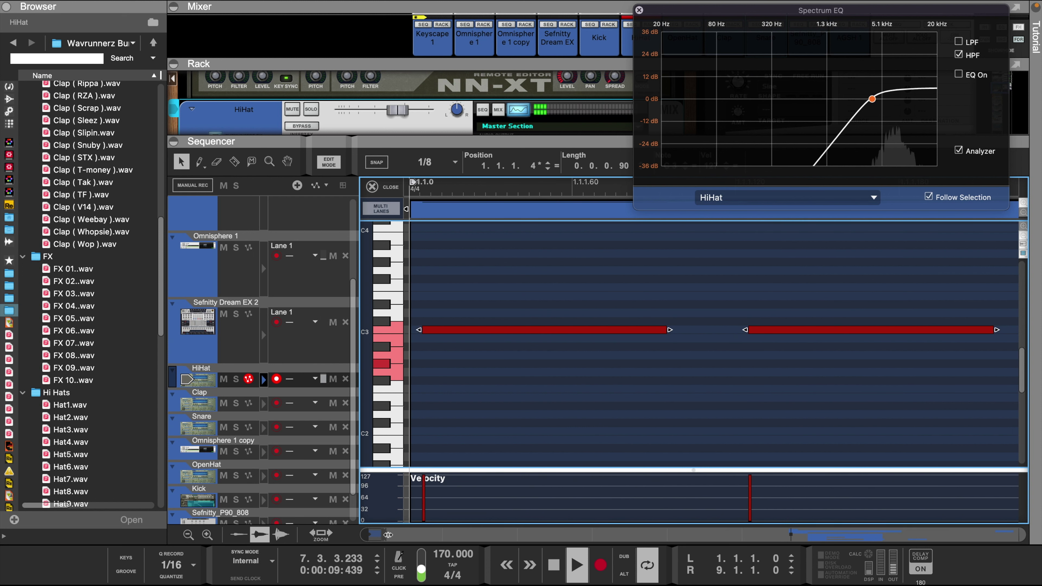
pyautogui.moveTo(388, 534); pyautogui.dragTo(533, 525)
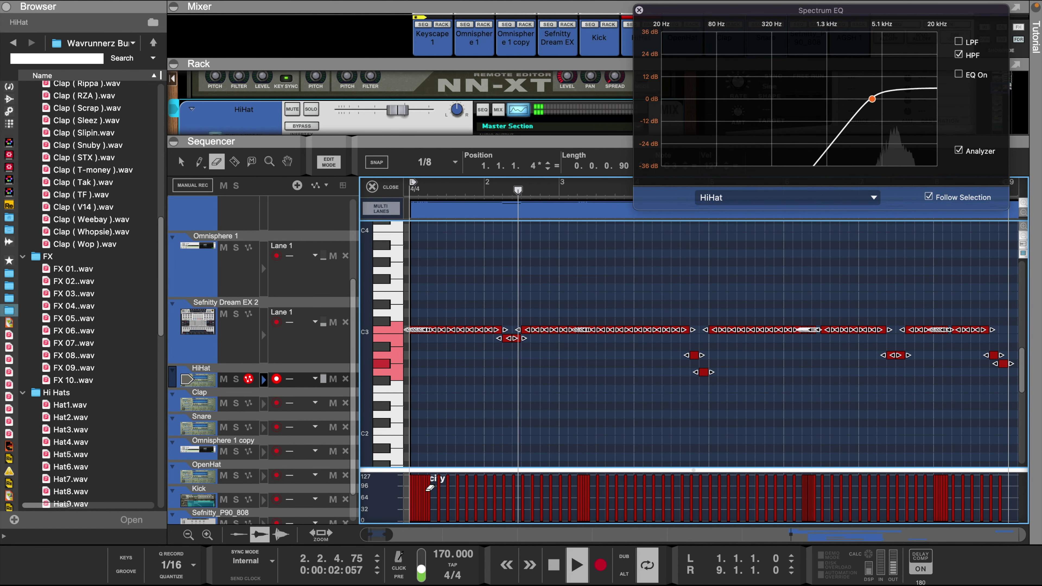
pyautogui.press('w')
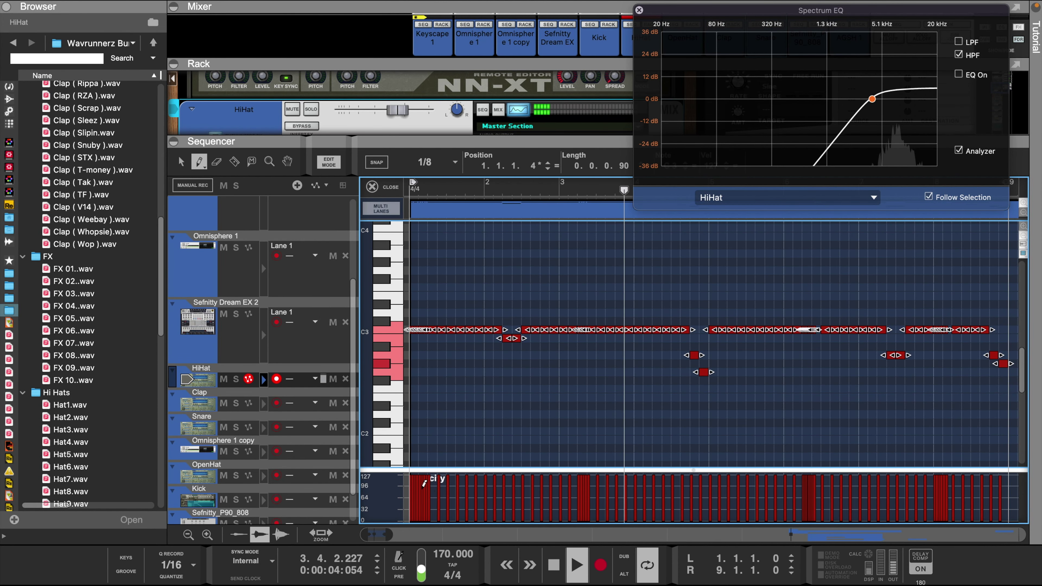
pyautogui.moveTo(424, 484); pyautogui.dragTo(436, 495)
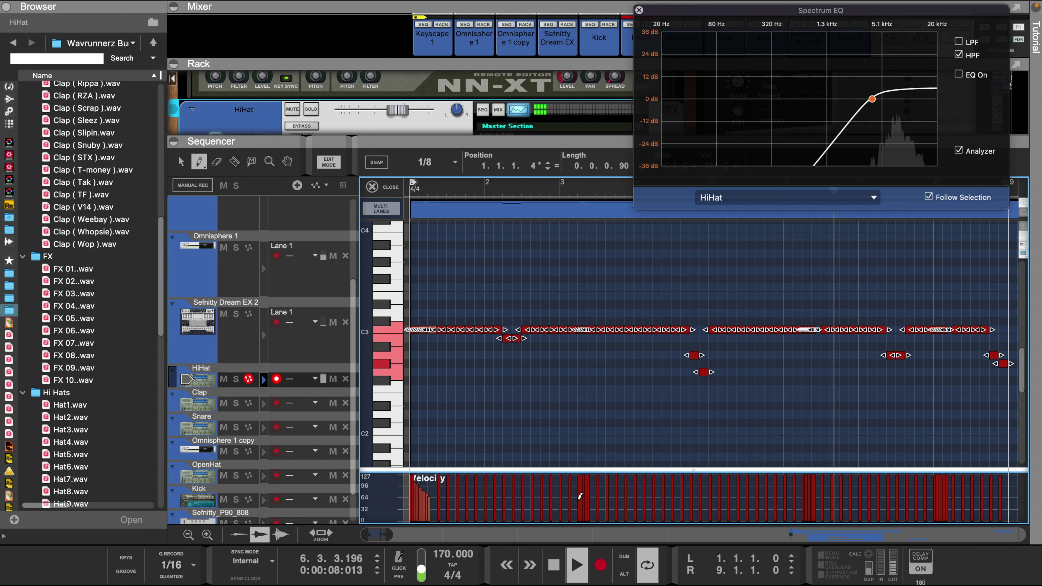
pyautogui.moveTo(580, 497); pyautogui.dragTo(588, 484)
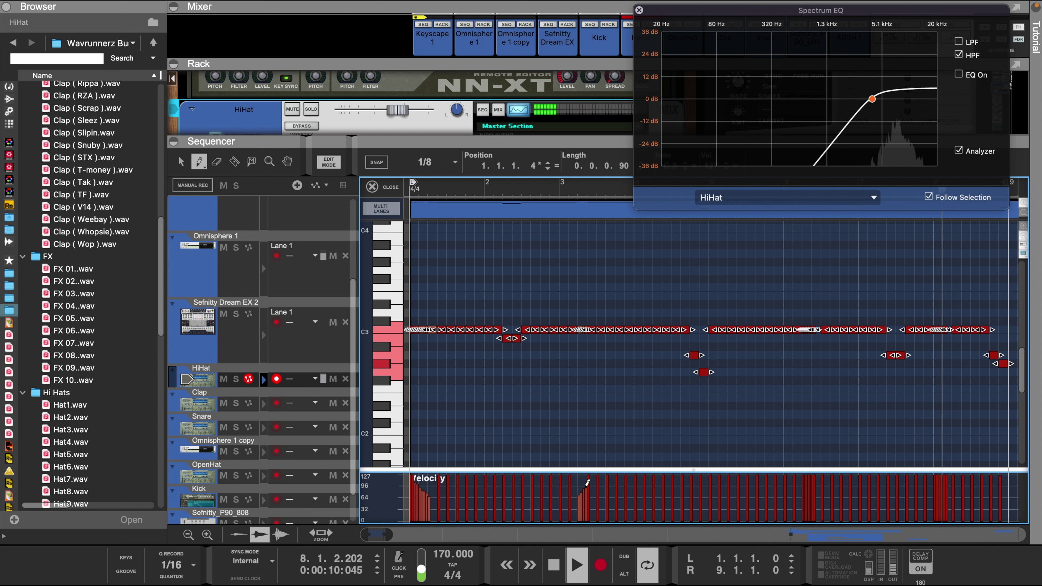
pyautogui.click(579, 471)
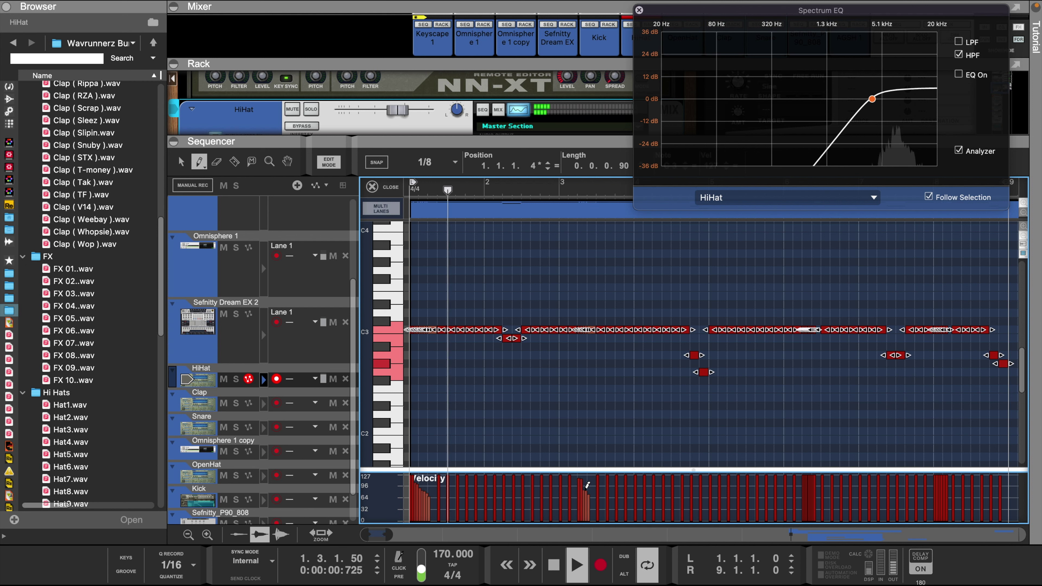
pyautogui.moveTo(579, 471); pyautogui.dragTo(589, 480)
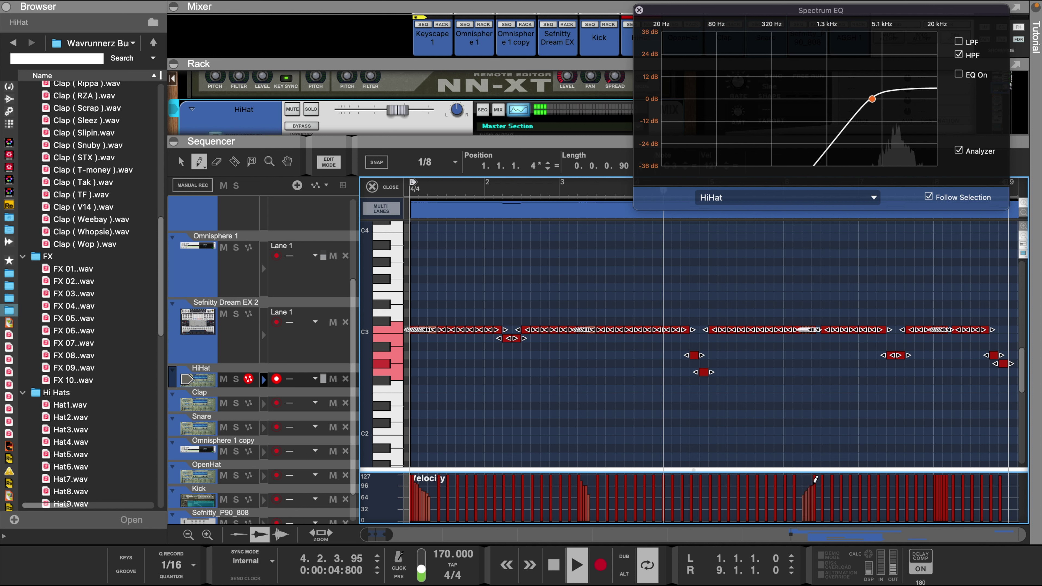
pyautogui.click(918, 478)
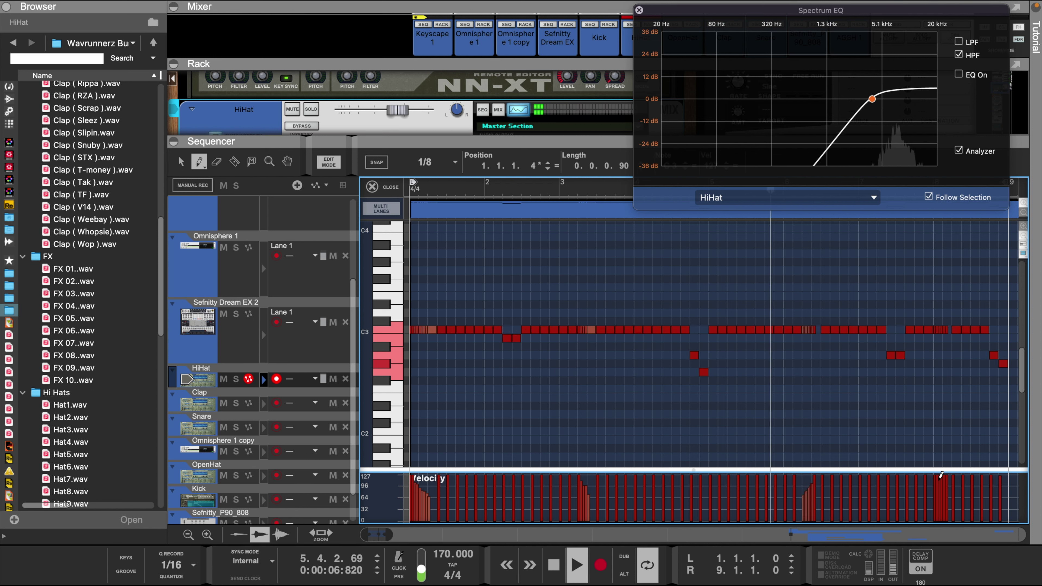
pyautogui.moveTo(942, 475); pyautogui.dragTo(951, 485)
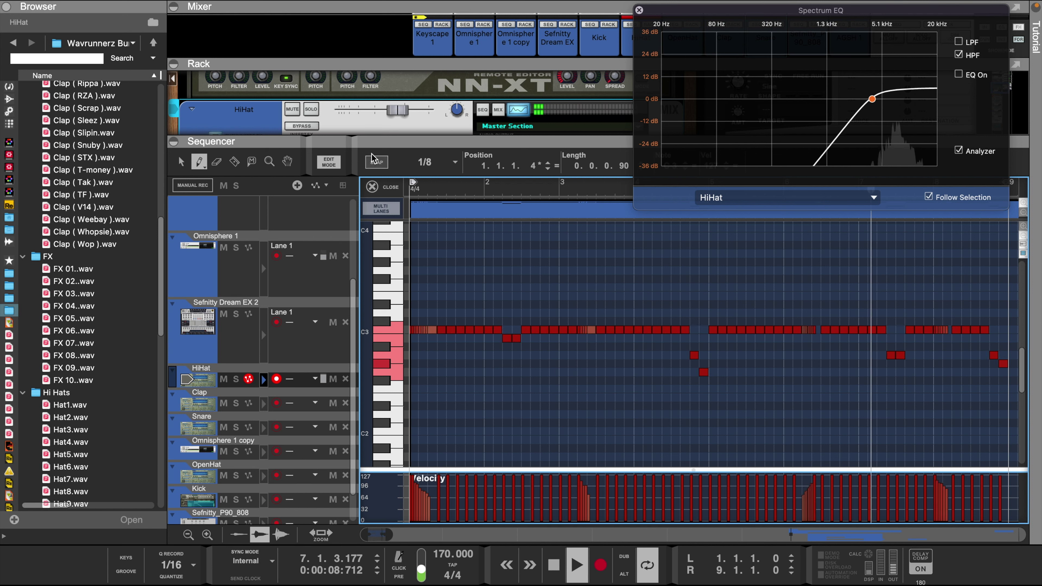
# Step: Maximize the sequencer, open the Clap clip for editing and draw a 0.0.0.30 long C3 note at 1.3.1.224
pyautogui.moveTo(374, 137); pyautogui.dragTo(375, 241)
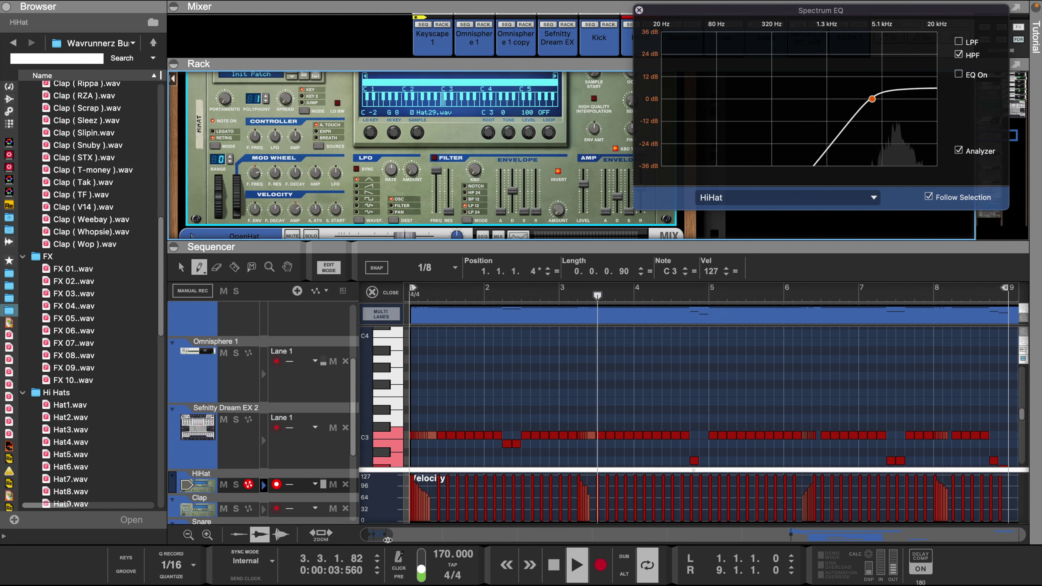
pyautogui.moveTo(390, 534); pyautogui.dragTo(394, 535)
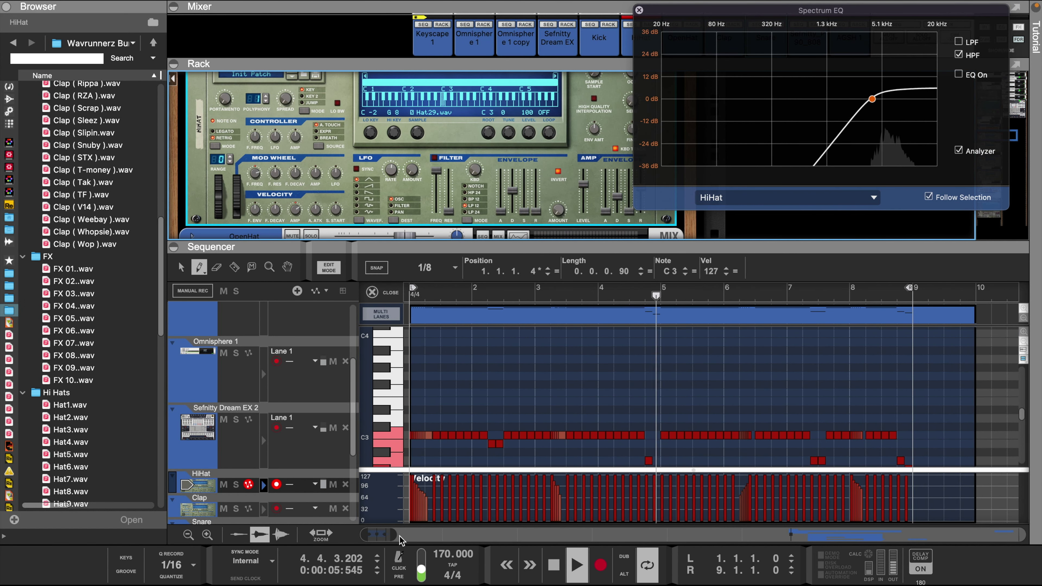
pyautogui.press('F7')
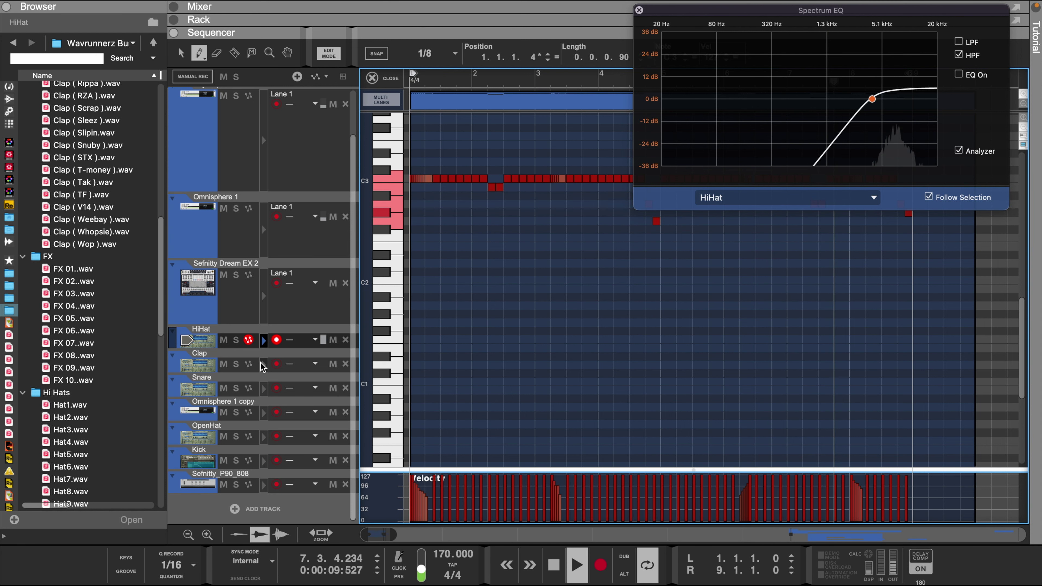
pyautogui.click(262, 365)
pyautogui.click(394, 222)
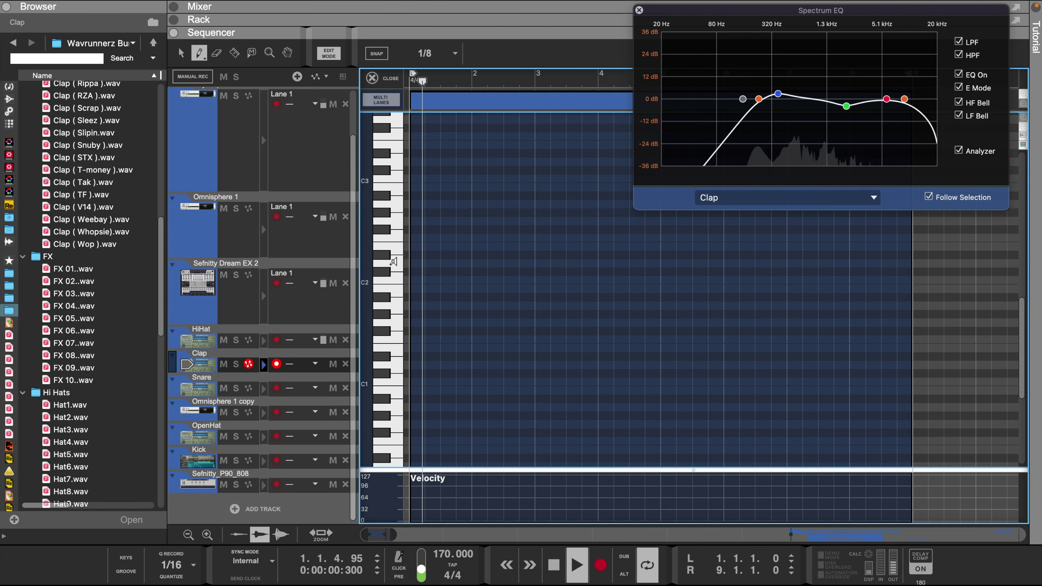
pyautogui.click(399, 178)
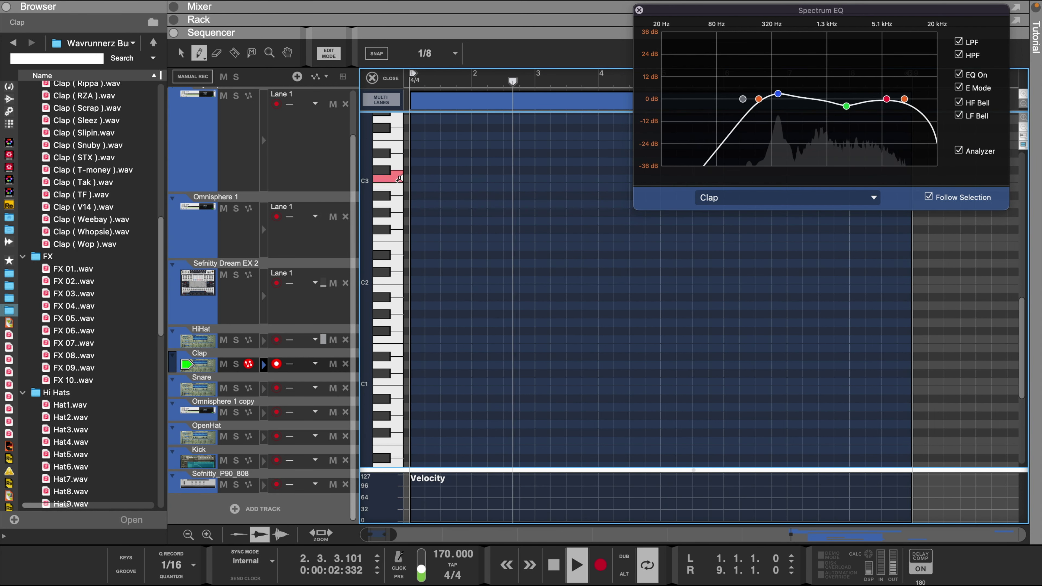
pyautogui.press('space')
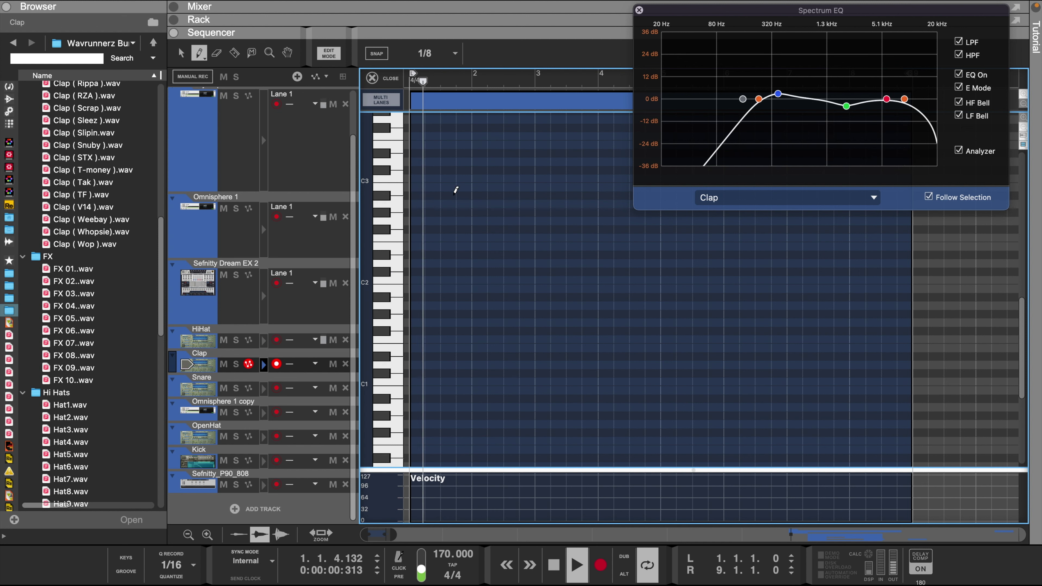
pyautogui.click(446, 178)
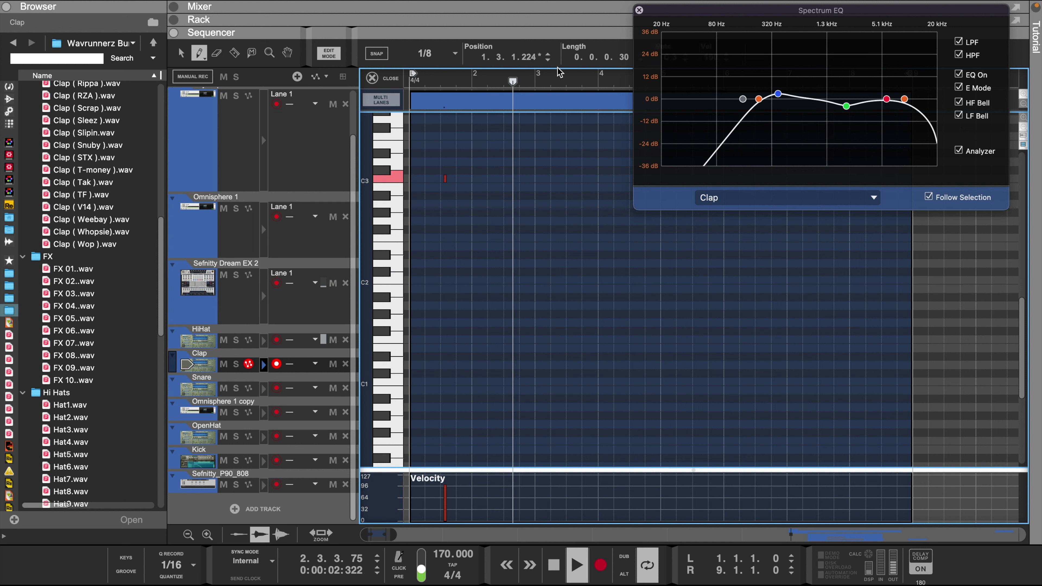
# Step: Close the Spectrum EQ window and delete the off-grid C3 note in bar 1 of the Clap clip
pyautogui.click(639, 10)
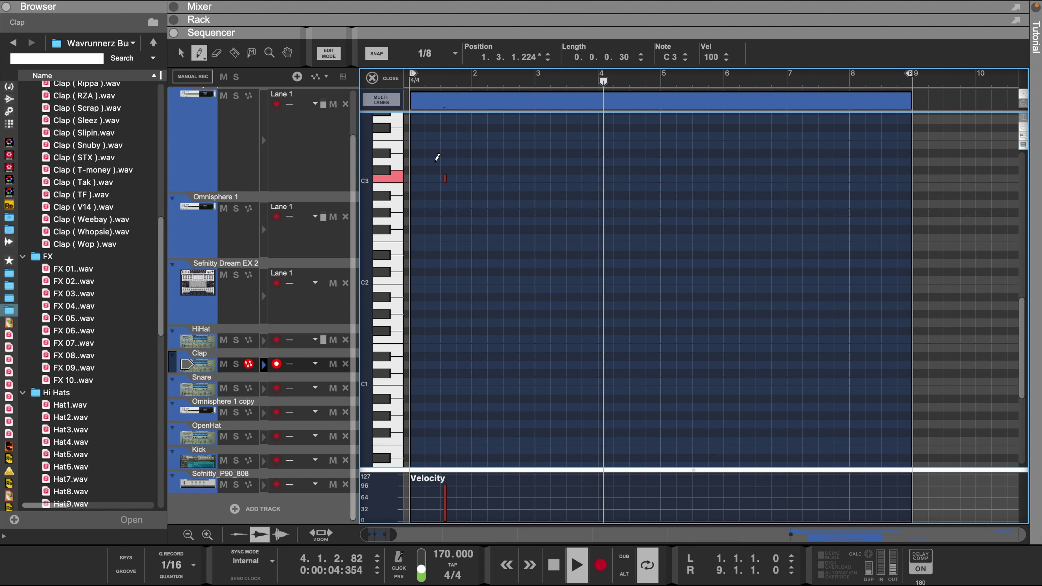
pyautogui.press('q')
pyautogui.press('w')
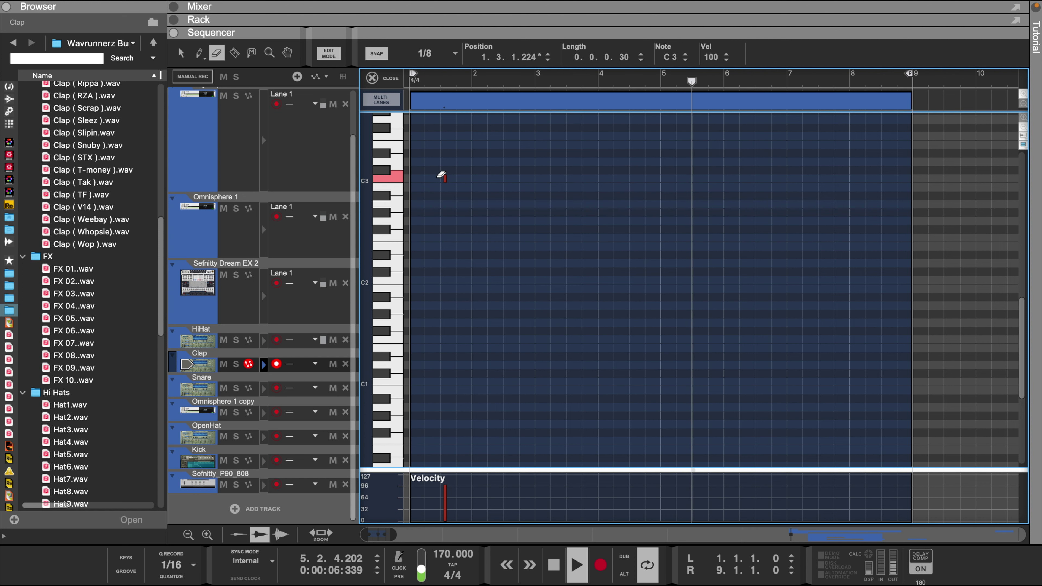
pyautogui.press('Delete')
# Step: Draw C3 notes 0.0.2.0 long on beat 3 of all eight bars, from 1.3.1.0 to 8.3.1.0, and close the Clap clip
pyautogui.click(444, 178)
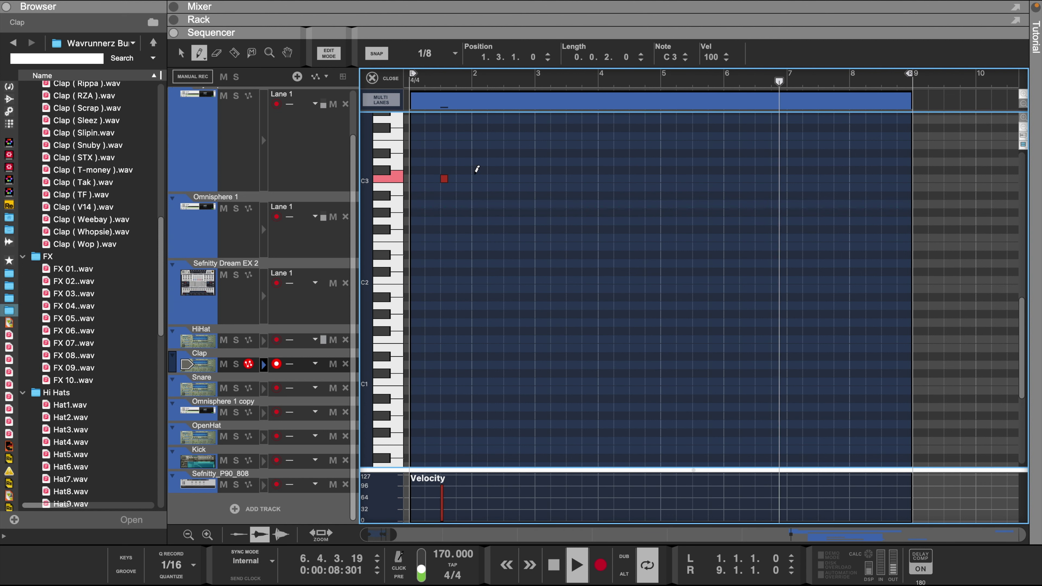
pyautogui.click(507, 178)
pyautogui.click(571, 177)
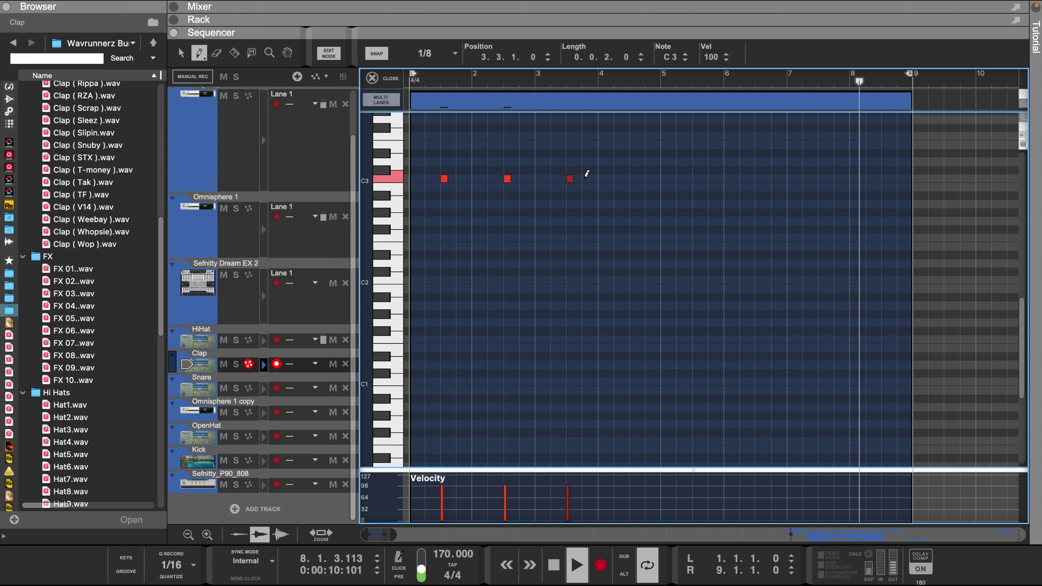
pyautogui.click(695, 177)
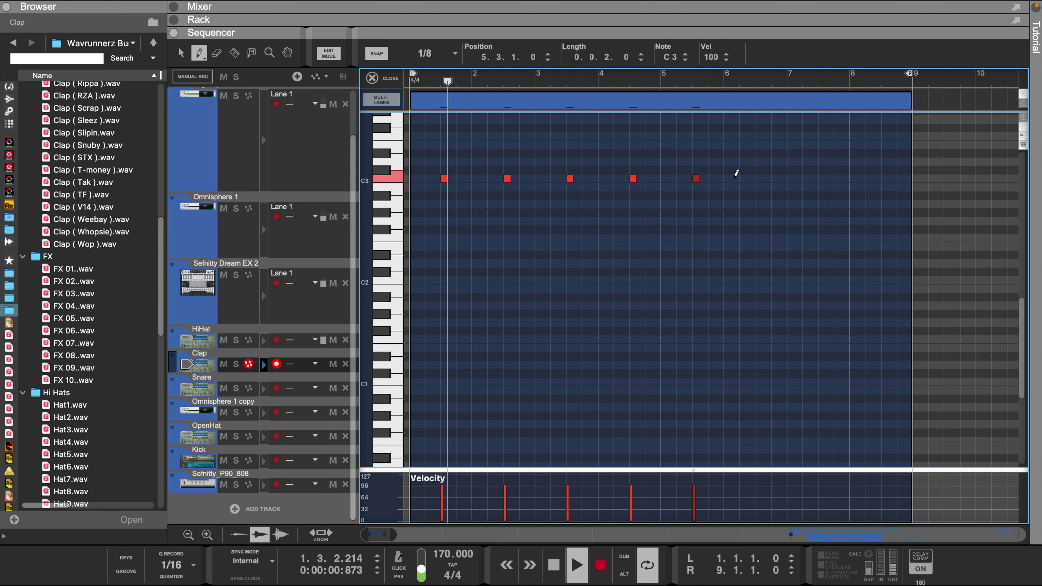
pyautogui.click(759, 178)
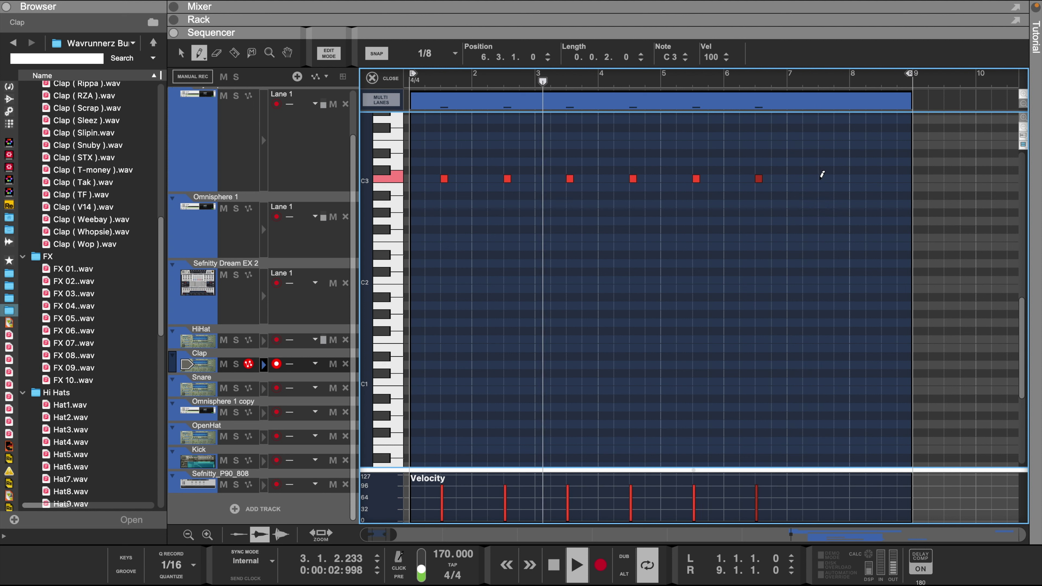
pyautogui.click(821, 177)
pyautogui.click(885, 177)
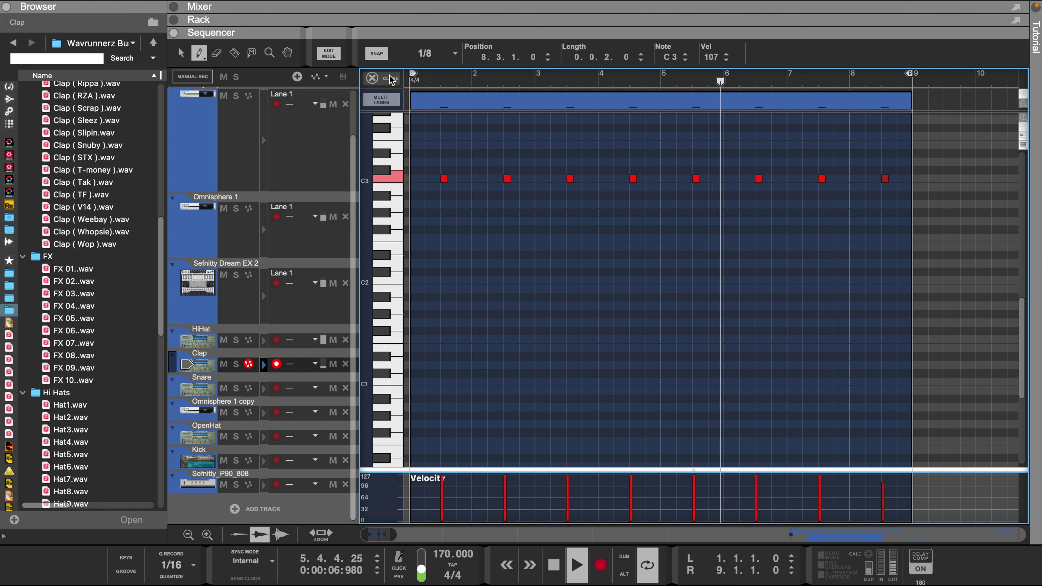
pyautogui.click(371, 78)
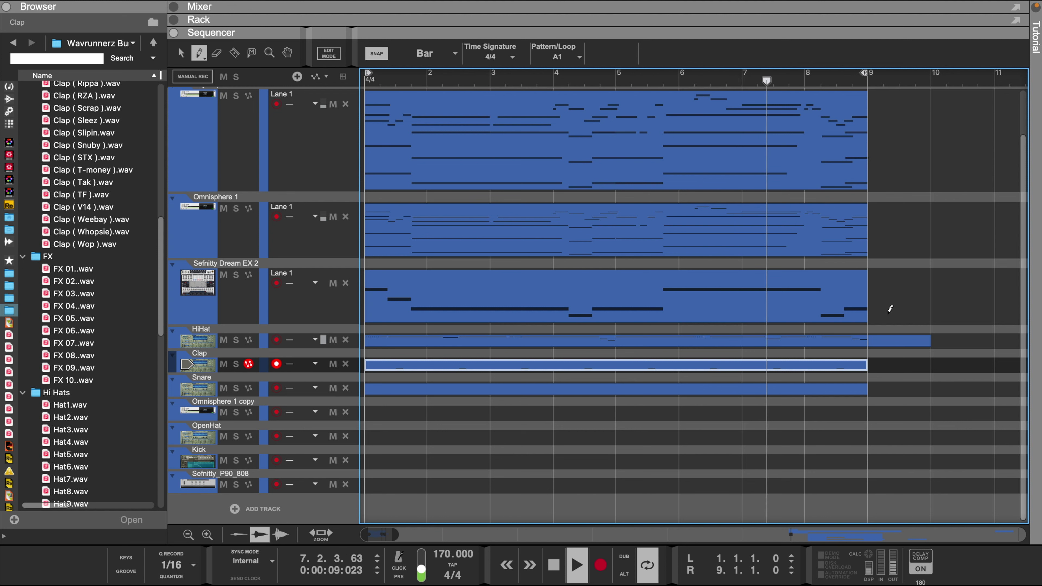
pyautogui.click(901, 296)
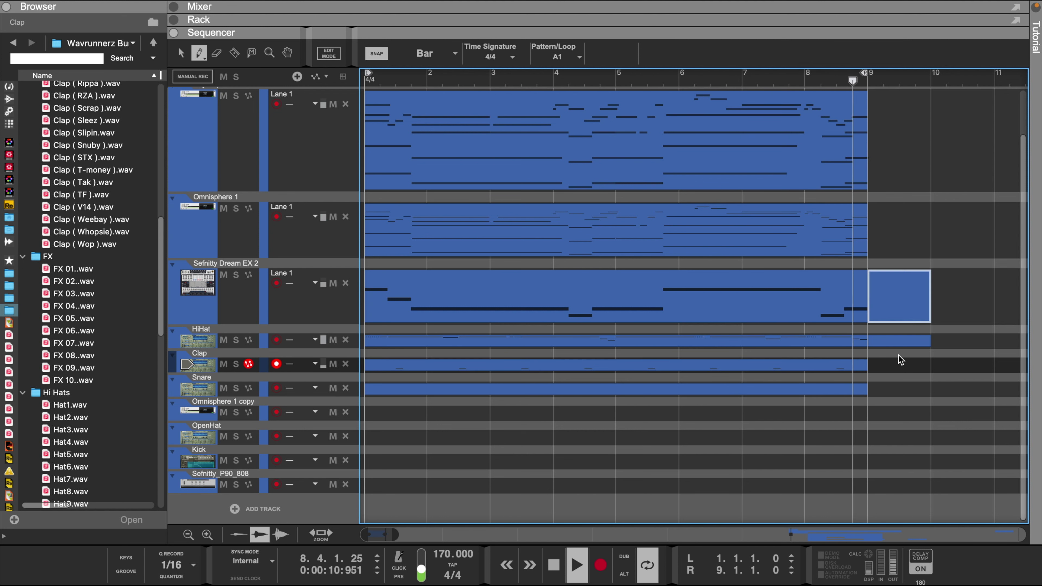
pyautogui.press('e')
pyautogui.click(902, 298)
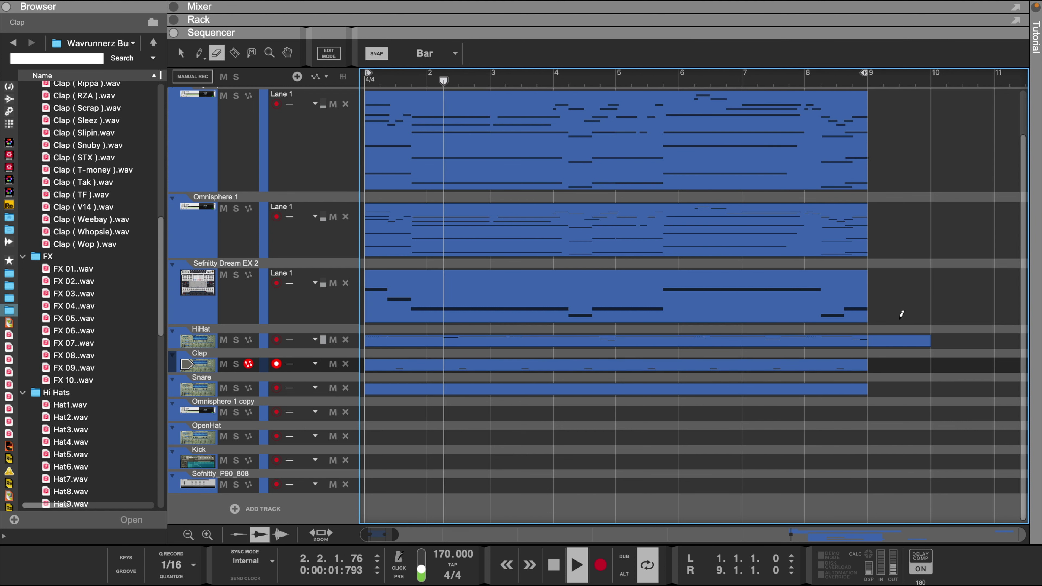
# Step: Shorten the HiHat clip to eight bars so it ends at bar 9 with the other clips
pyautogui.press('q')
pyautogui.click(914, 341)
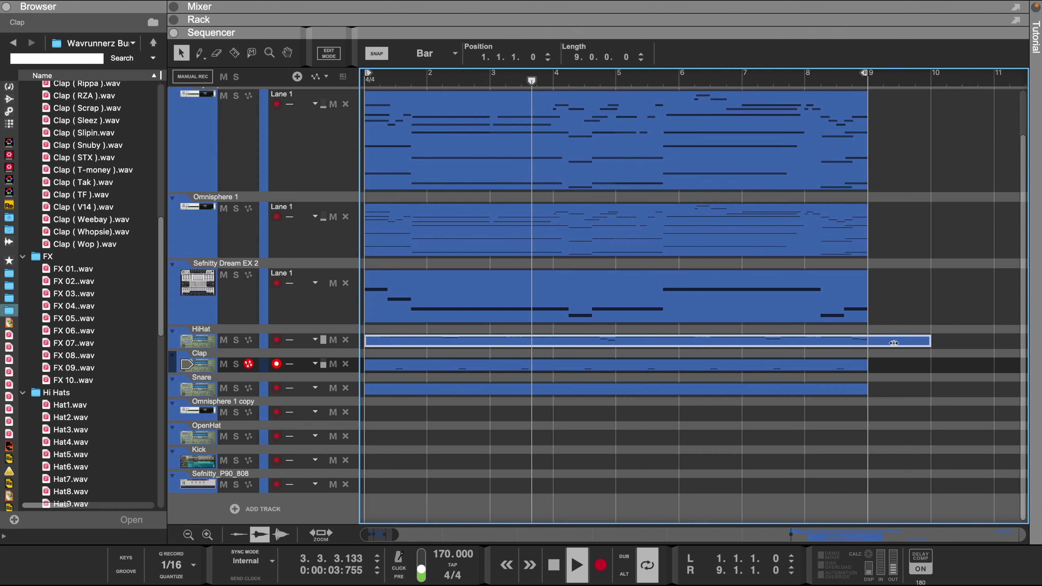
pyautogui.moveTo(930, 341); pyautogui.dragTo(867, 340)
pyautogui.keyDown('alt'); pyautogui.click(371, 415); pyautogui.keyUp('alt')
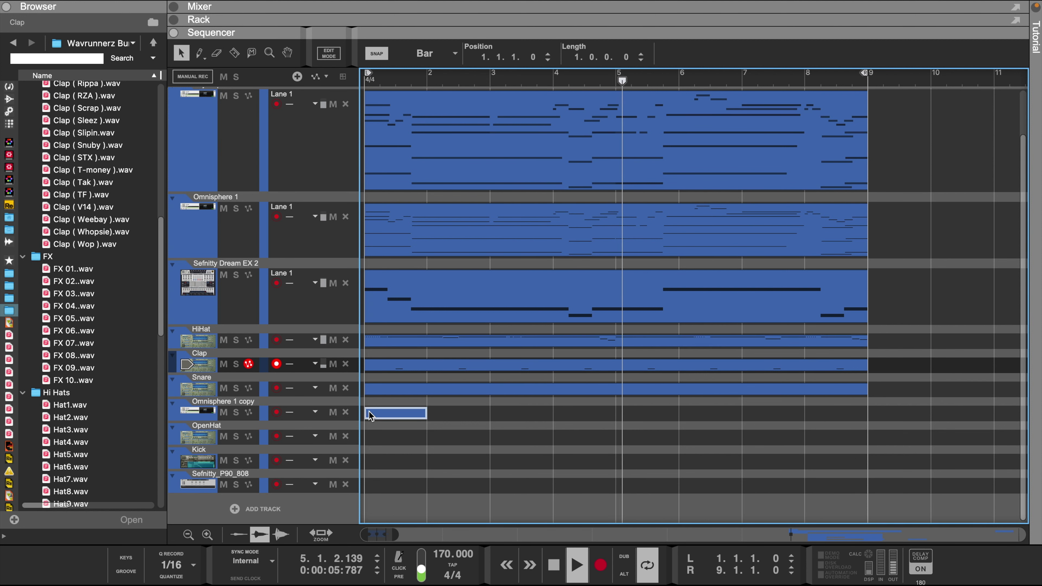
pyautogui.doubleClick(378, 415)
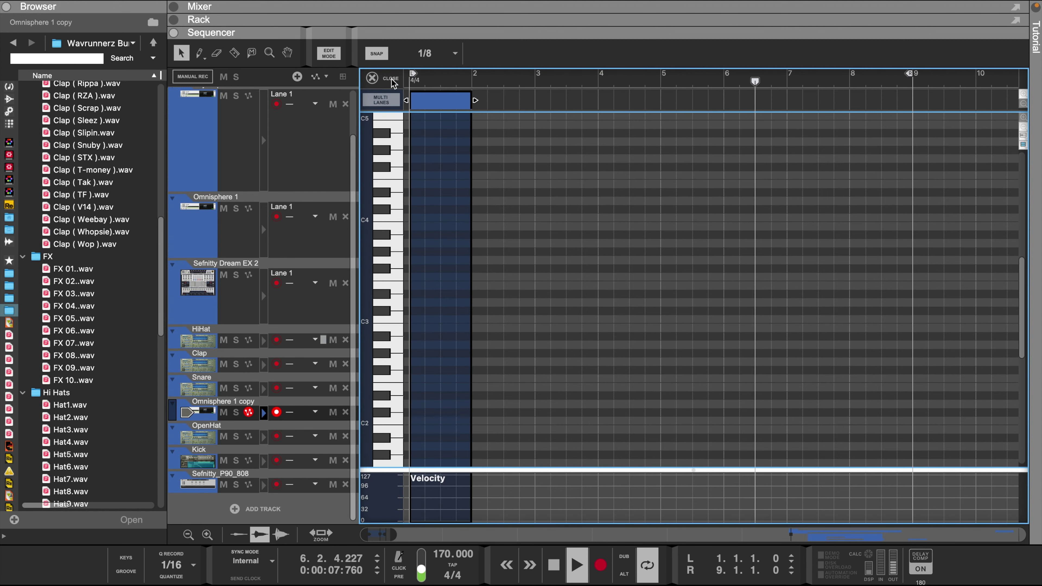
pyautogui.hotkey('ctrl', 'e')
pyautogui.press('Delete')
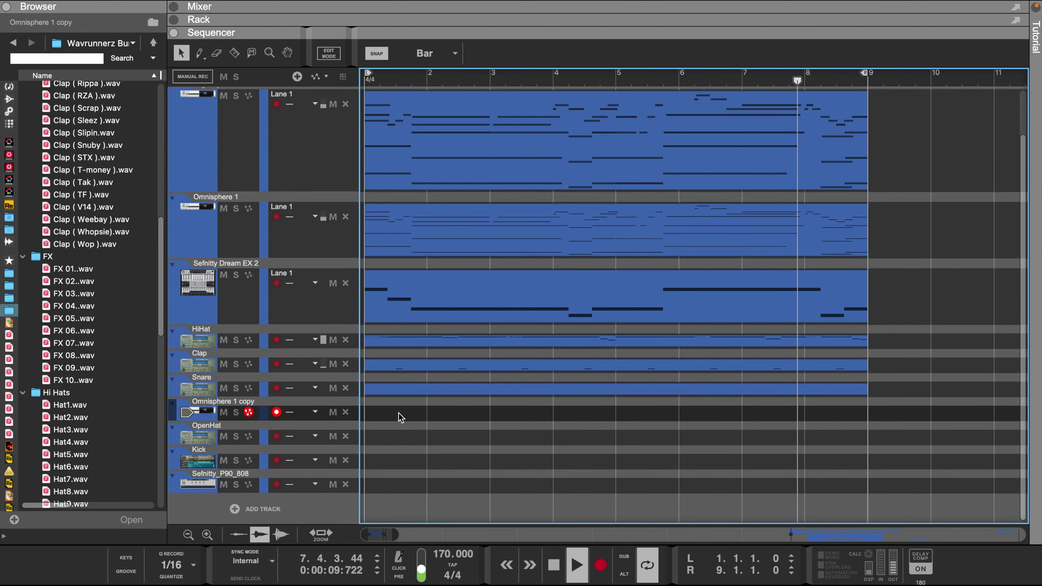
# Step: Open the HiHat, Clap and Snare clips together for editing, with Snare as the active clip and the Pencil tool selected
pyautogui.moveTo(389, 420); pyautogui.dragTo(655, 334)
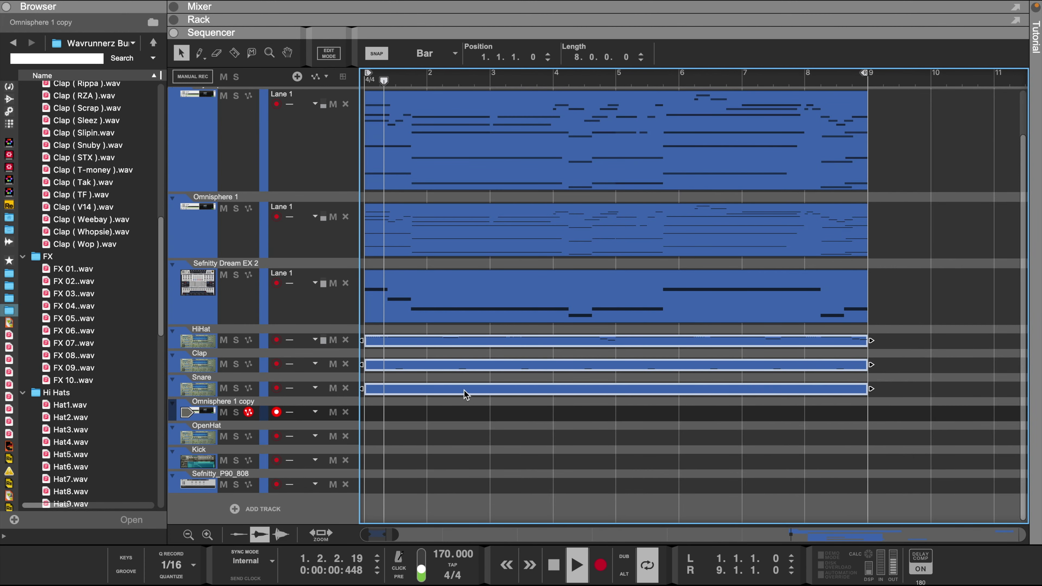
pyautogui.rightClick(467, 396)
pyautogui.click(480, 408)
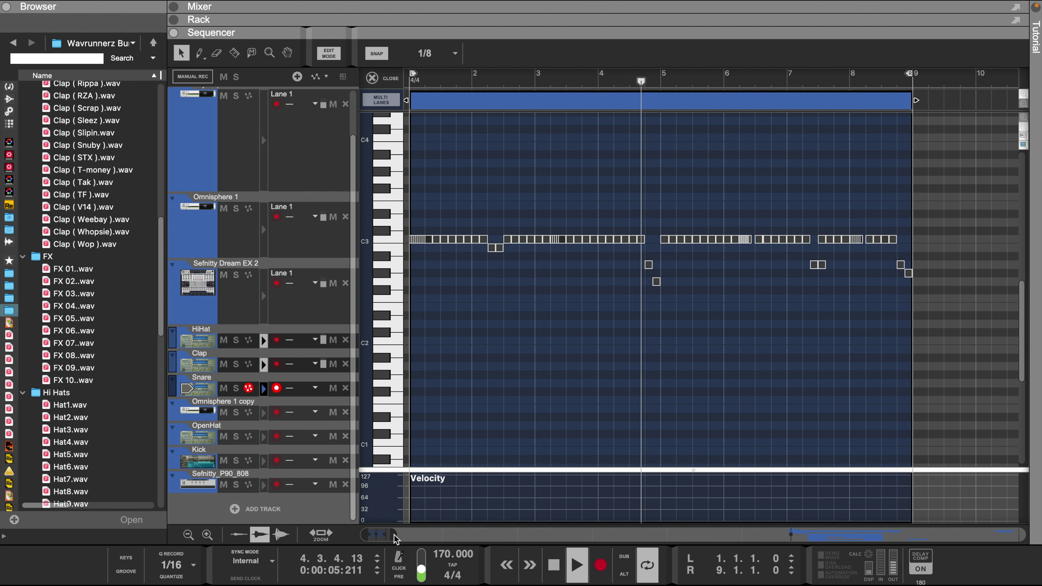
pyautogui.moveTo(395, 538); pyautogui.dragTo(390, 536)
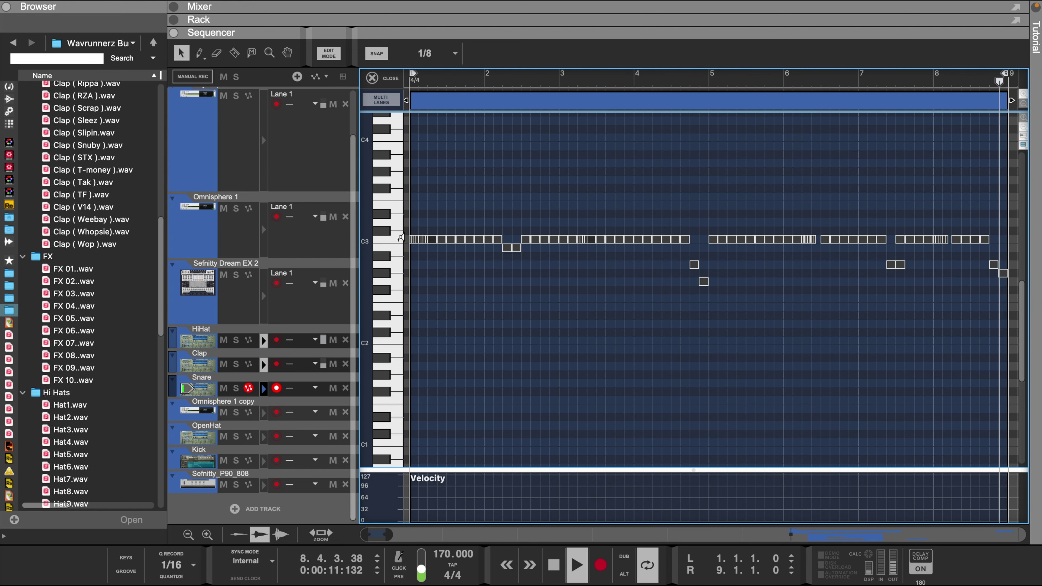
pyautogui.press('w')
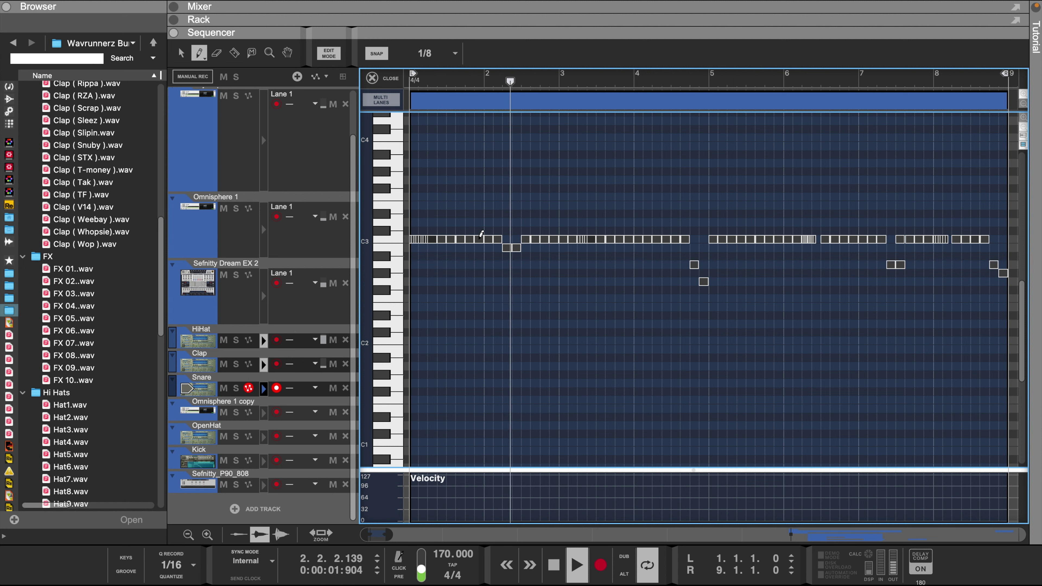
# Step: Draw 0.0.2.0-long Snare notes: C3 at 1.4.3.0, 2.1.3.0, 3.4.3.0 and 4.1.3.0, and A2 at 4.4.1.0 and 4.4.3.0
pyautogui.click(479, 239)
pyautogui.press('space')
pyautogui.press('space')
pyautogui.click(497, 240)
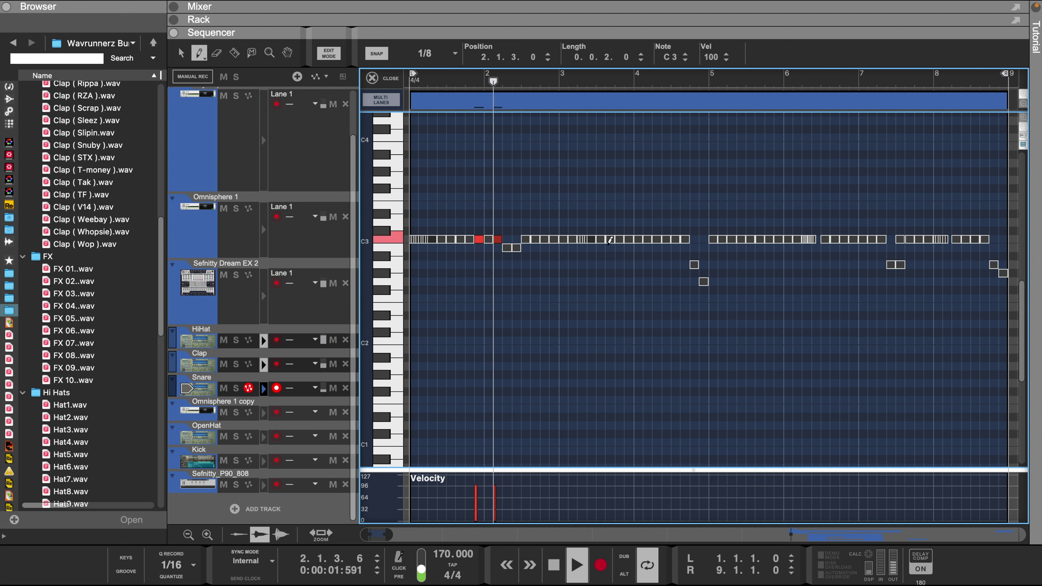
pyautogui.click(629, 240)
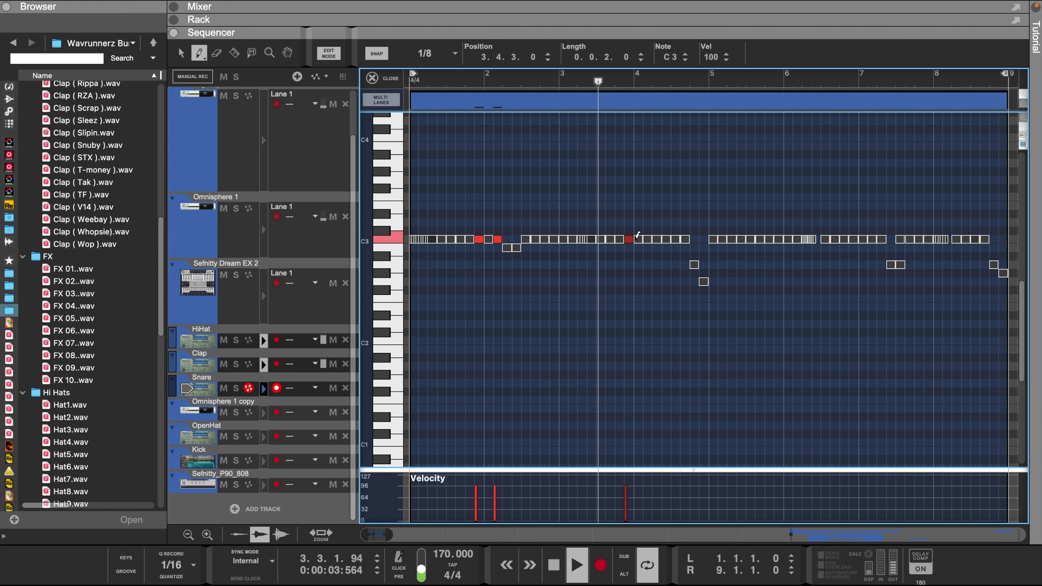
pyautogui.click(648, 240)
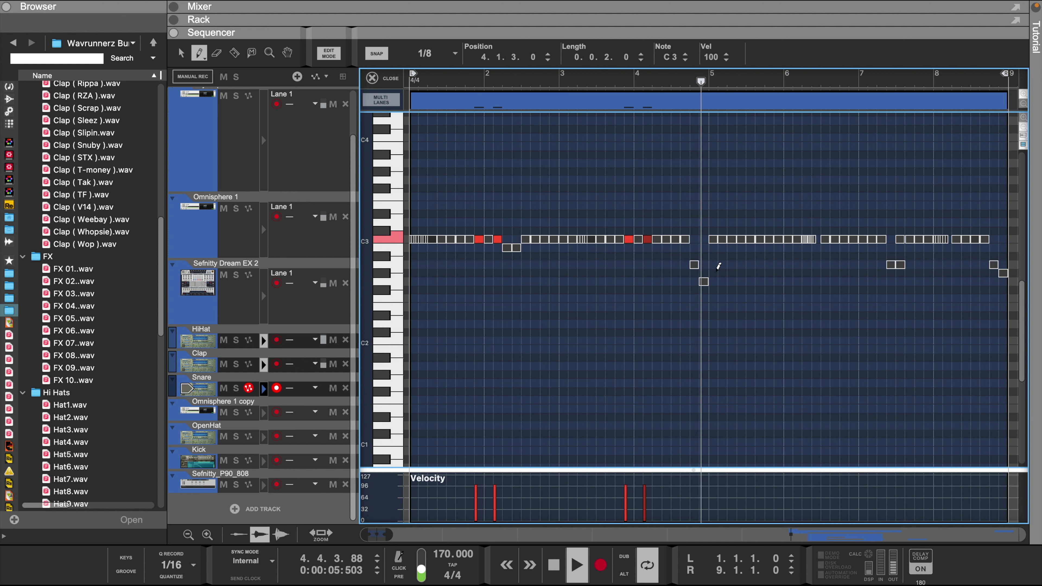
pyautogui.click(694, 265)
pyautogui.click(708, 264)
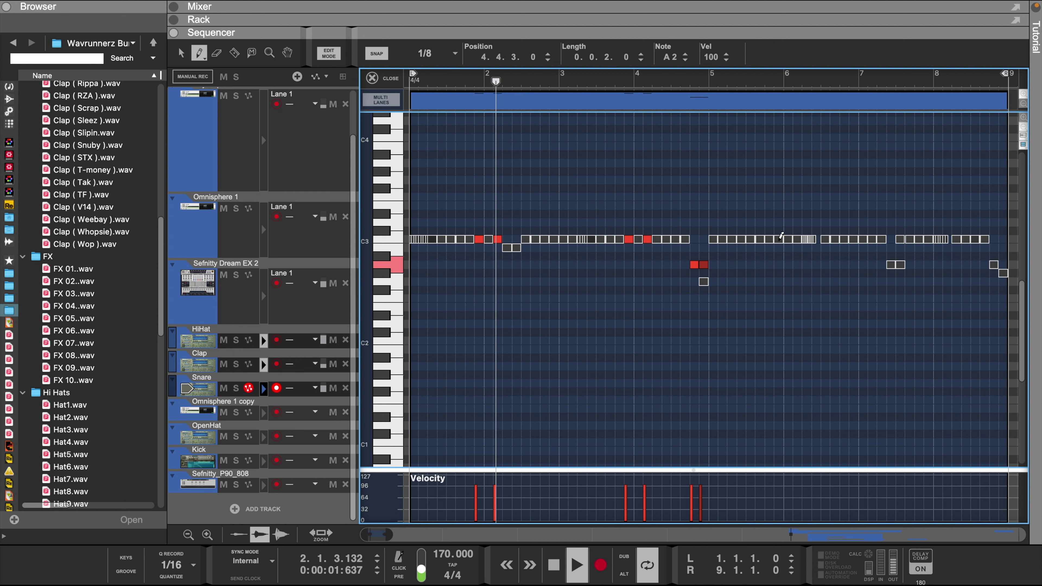
# Step: Draw Snare notes C3 at 5.4.3.0, 6.1.3.0, 7.4.3.0 and 8.1.3.0 and F2 at 8.4.1.0 and 8.4.3.0, with every Snare note at velocity 127
pyautogui.click(779, 239)
pyautogui.click(797, 239)
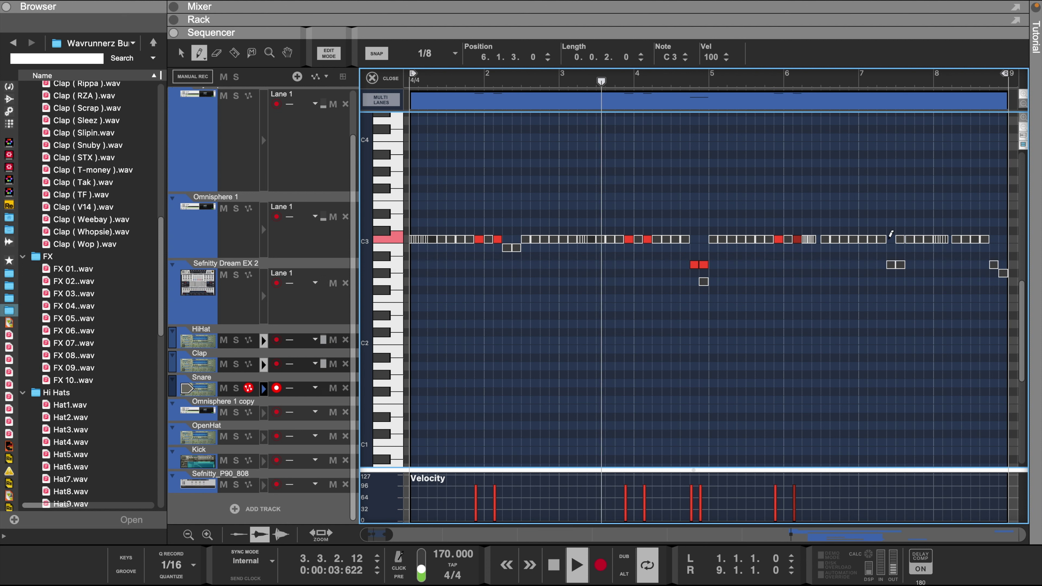
pyautogui.click(930, 239)
pyautogui.click(947, 239)
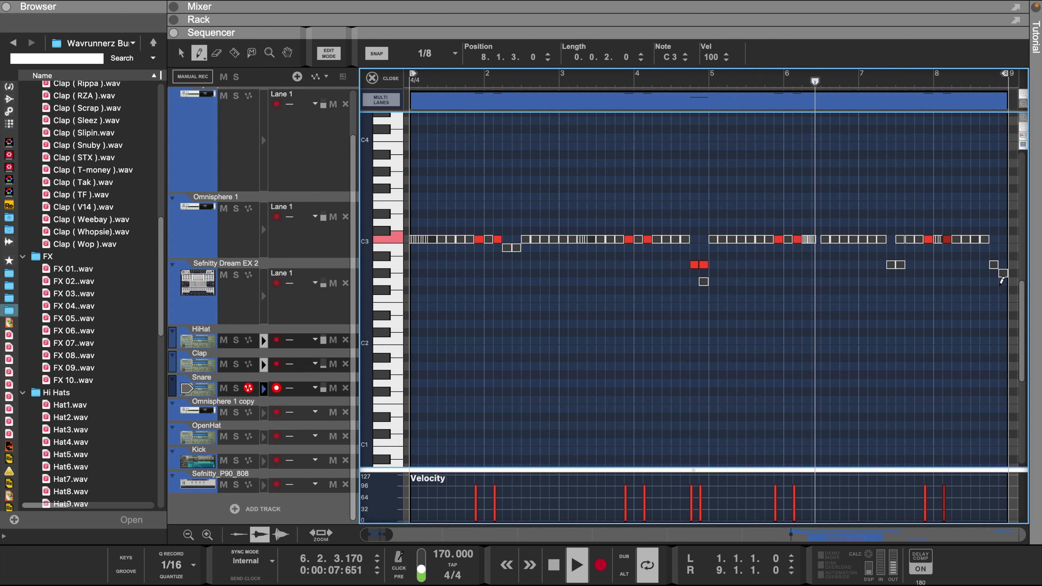
pyautogui.click(996, 298)
pyautogui.click(1004, 298)
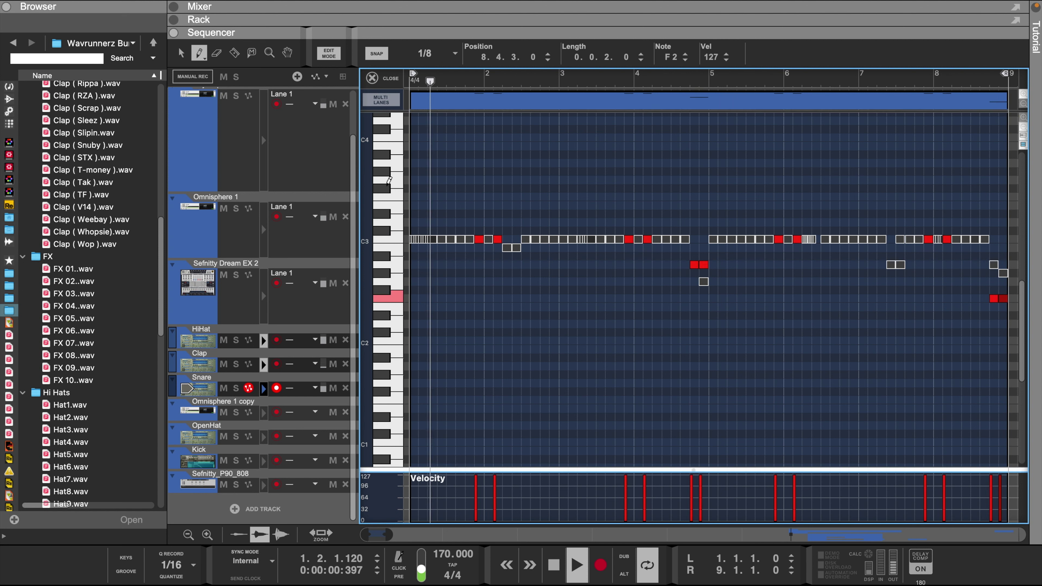
# Step: Show the rack and check the rate and mix settings of the HiHat's PanCake2 effect, closing its window when finished
pyautogui.press('F6')
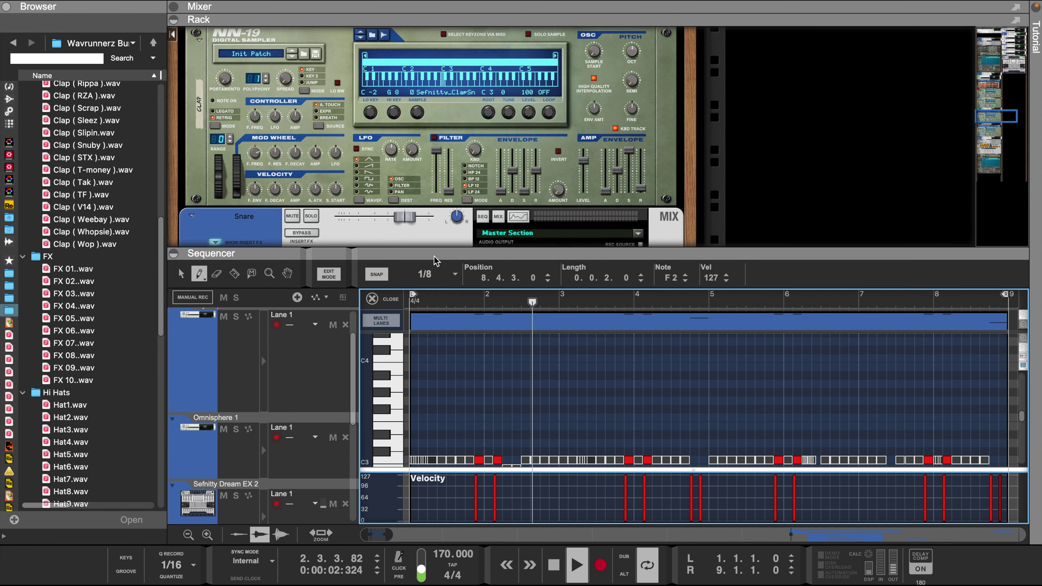
pyautogui.scroll(-3, 202, 450)
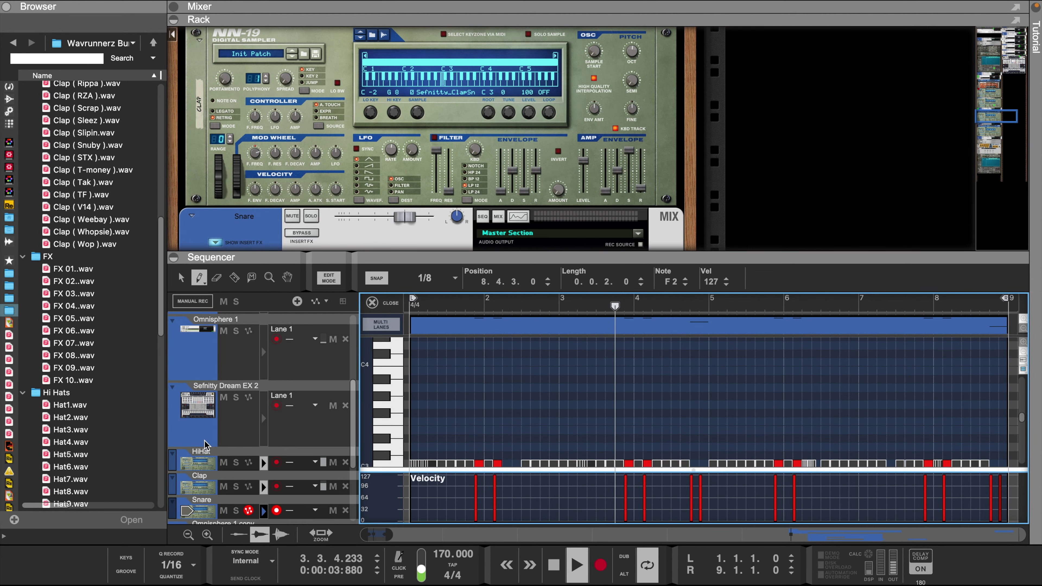
pyautogui.click(201, 463)
pyautogui.scroll(-5, 373, 146)
pyautogui.click(246, 213)
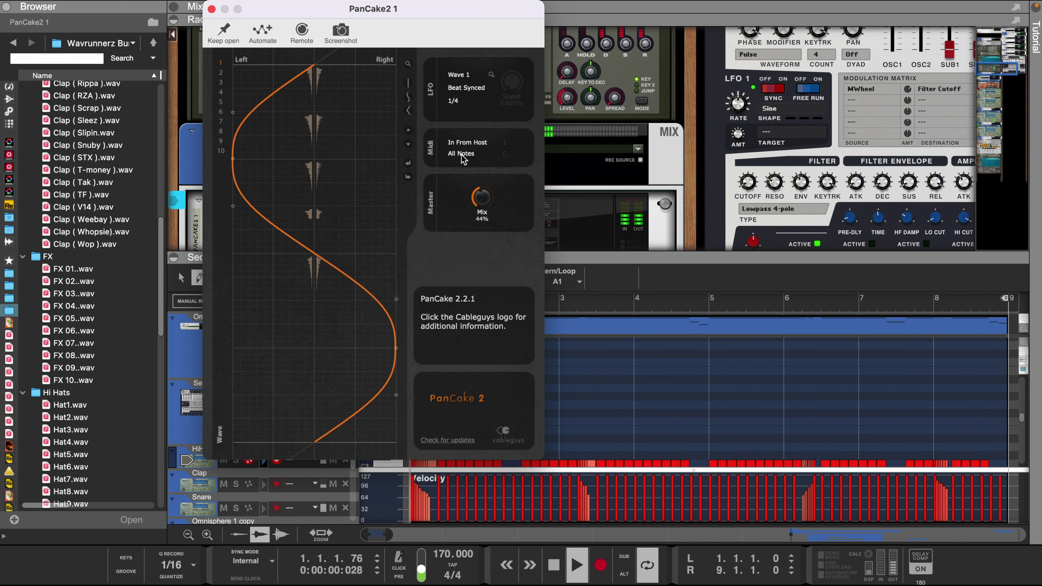
pyautogui.click(211, 9)
# Step: Select the Snare track and add a PanCake2 effect from the Cableguys devices below its RV7000 reverb in the rack
pyautogui.scroll(-3, 250, 412)
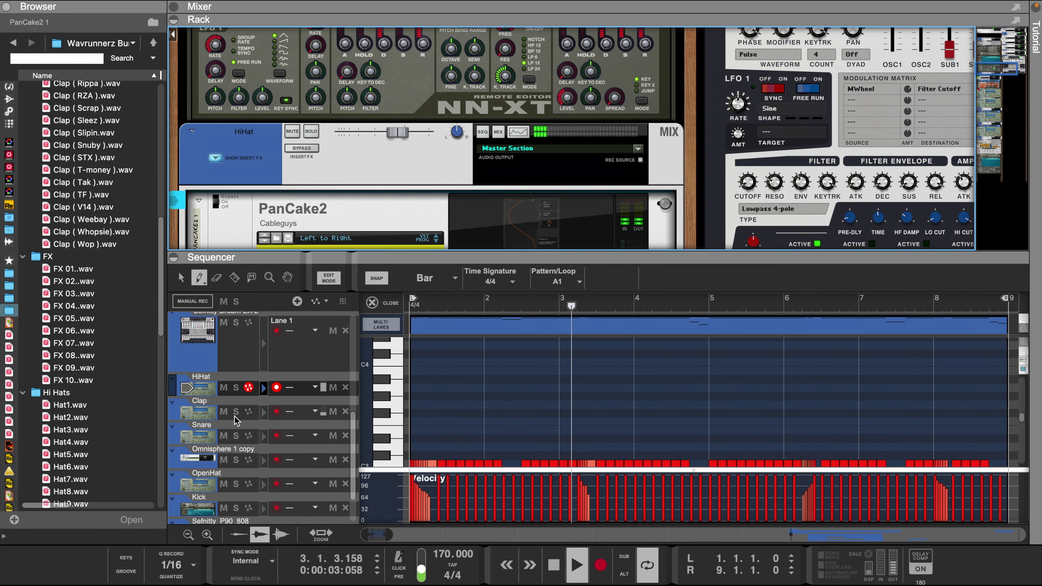
pyautogui.click(203, 441)
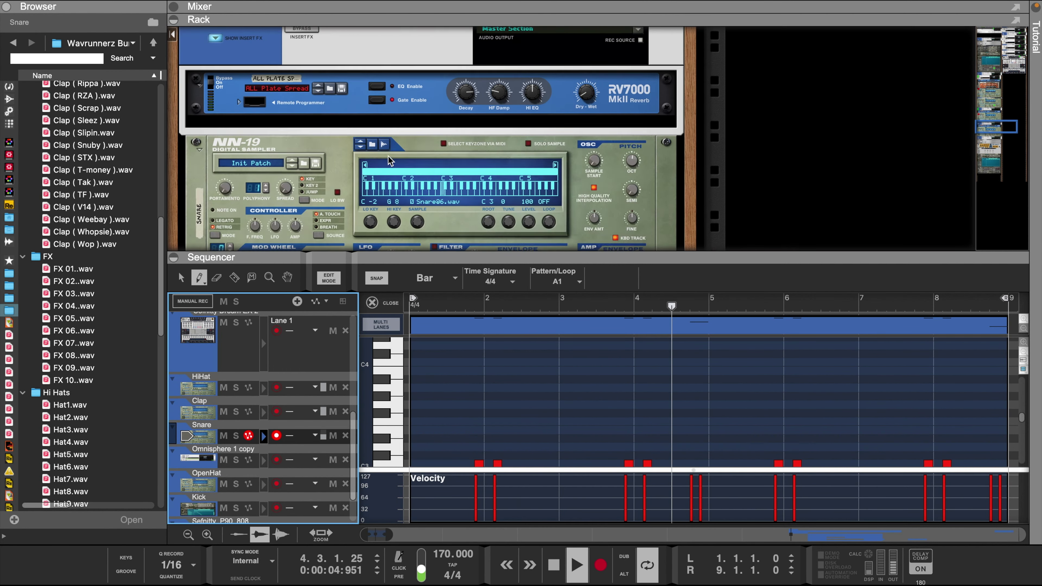
pyautogui.click(9, 99)
pyautogui.click(85, 221)
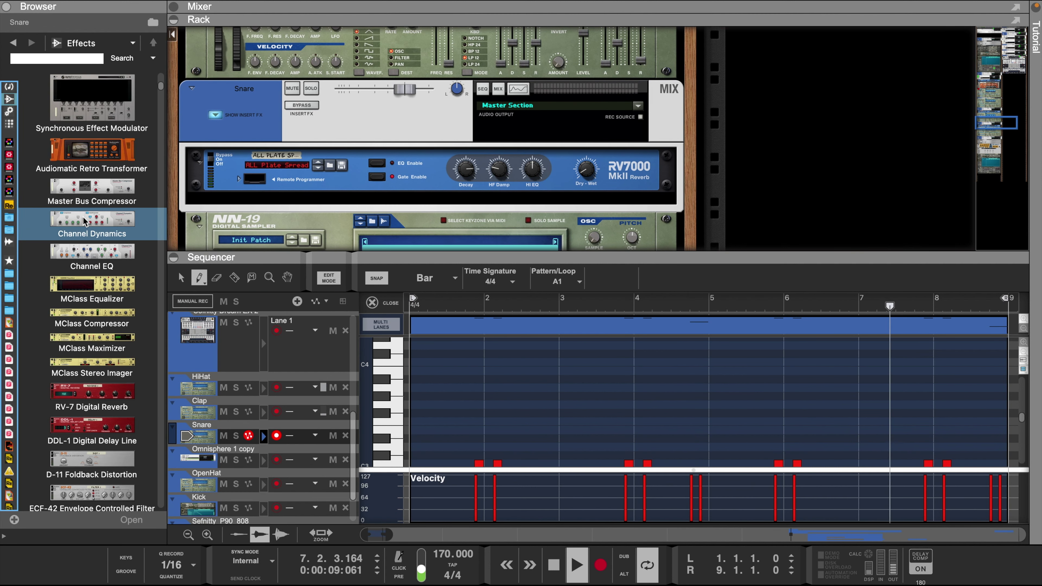
pyautogui.press('Down')
pyautogui.press('Down')
pyautogui.press('Down')
pyautogui.press('Down')
pyautogui.press('Down')
pyautogui.press('Down')
pyautogui.press('Down')
pyautogui.press('Down')
pyautogui.press('Down')
pyautogui.press('Down')
pyautogui.press('Down')
pyautogui.press('Down')
pyautogui.press('Down')
pyautogui.press('Down')
pyautogui.press('Down')
pyautogui.press('Down')
pyautogui.press('Down')
pyautogui.press('Down')
pyautogui.press('Down')
pyautogui.press('Down')
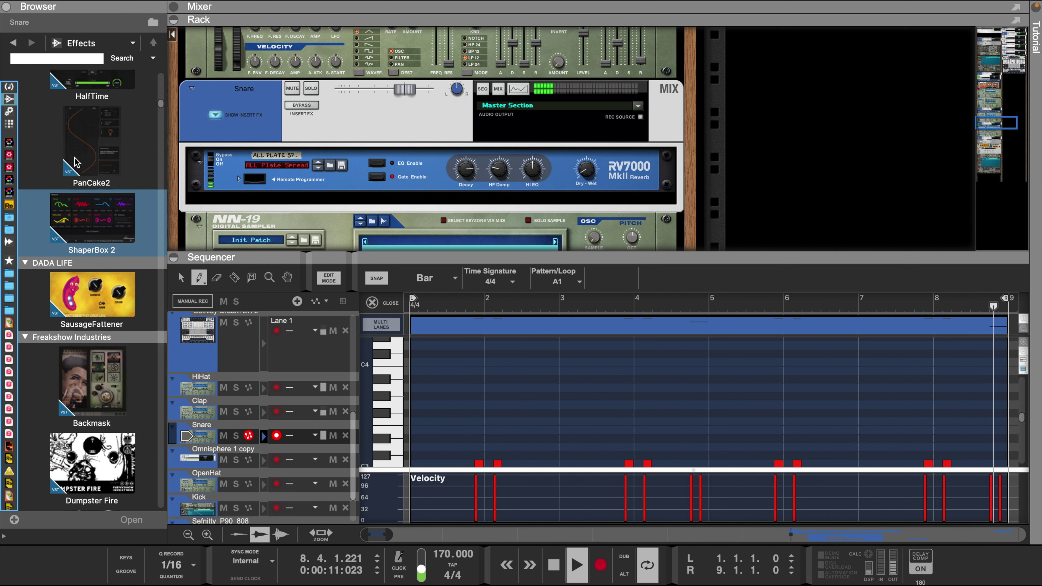
pyautogui.moveTo(75, 162); pyautogui.dragTo(318, 195)
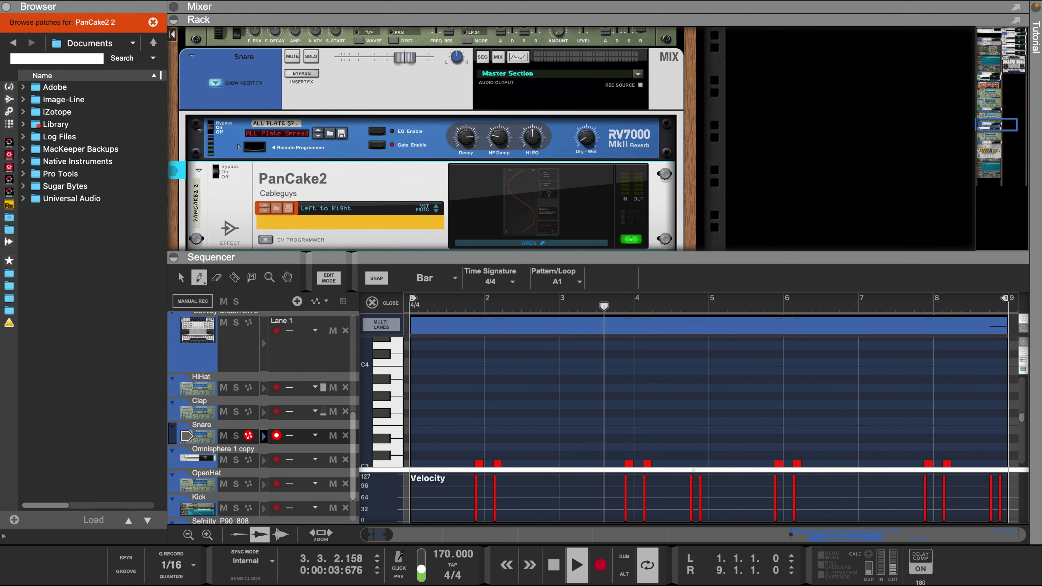
# Step: Set the Snare's PanCake2 to a beat-synced rate of 1/2 and a Mix of 44%, and close its window
pyautogui.moveTo(549, 159); pyautogui.dragTo(391, 59)
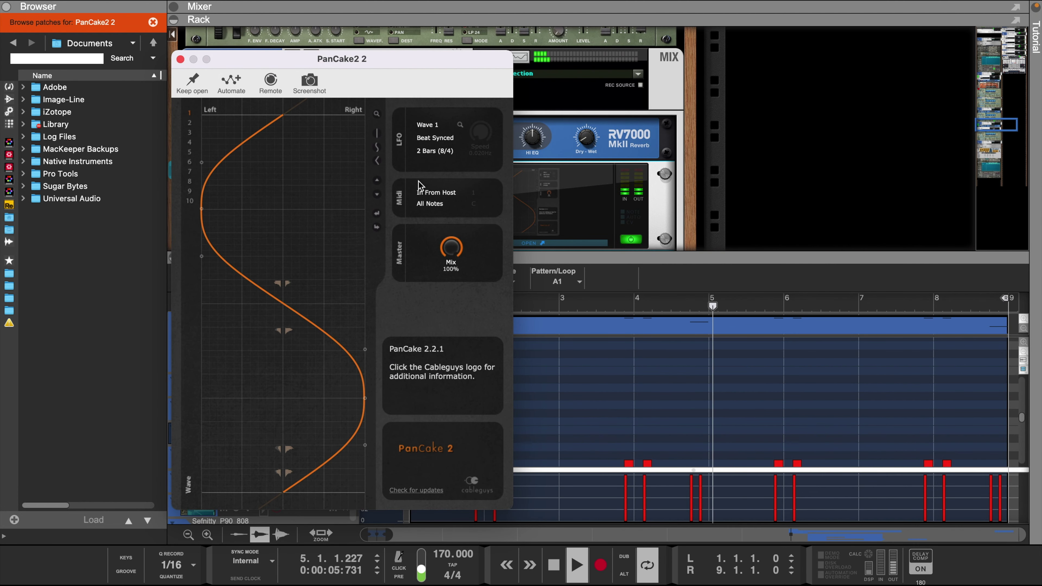
pyautogui.click(438, 145)
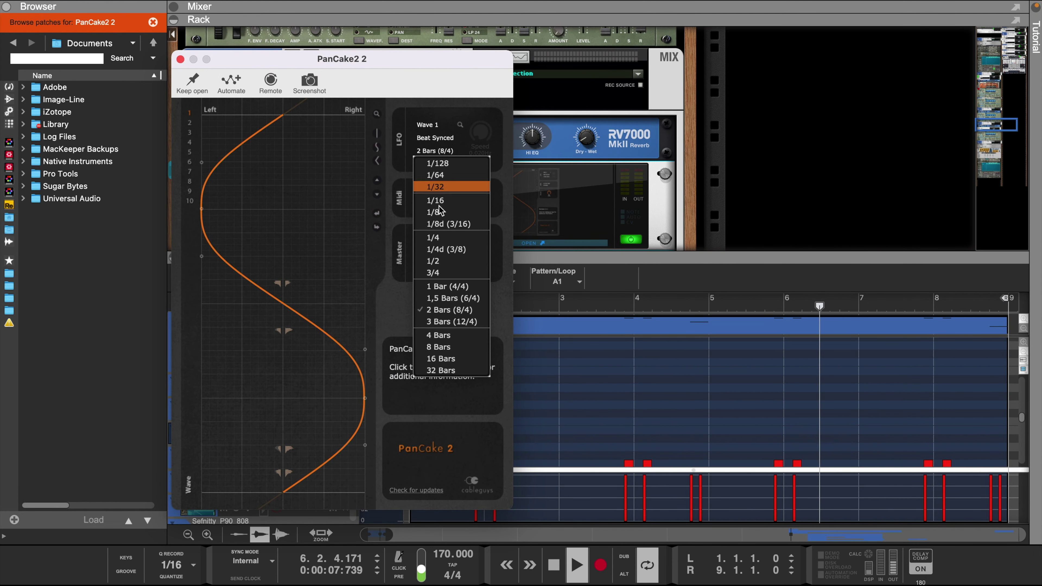
pyautogui.click(437, 262)
pyautogui.moveTo(452, 250); pyautogui.dragTo(452, 266)
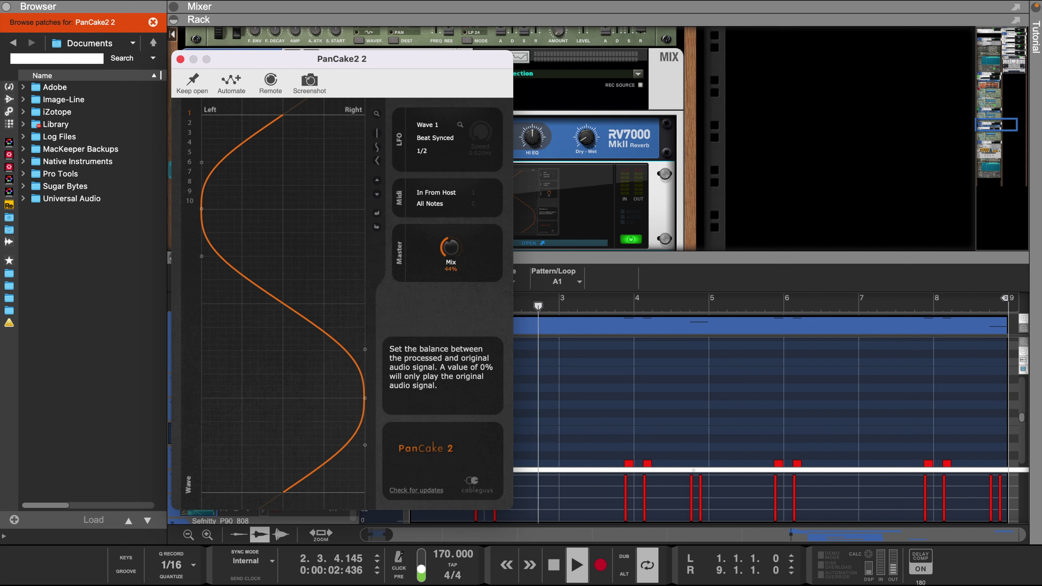
pyautogui.click(180, 59)
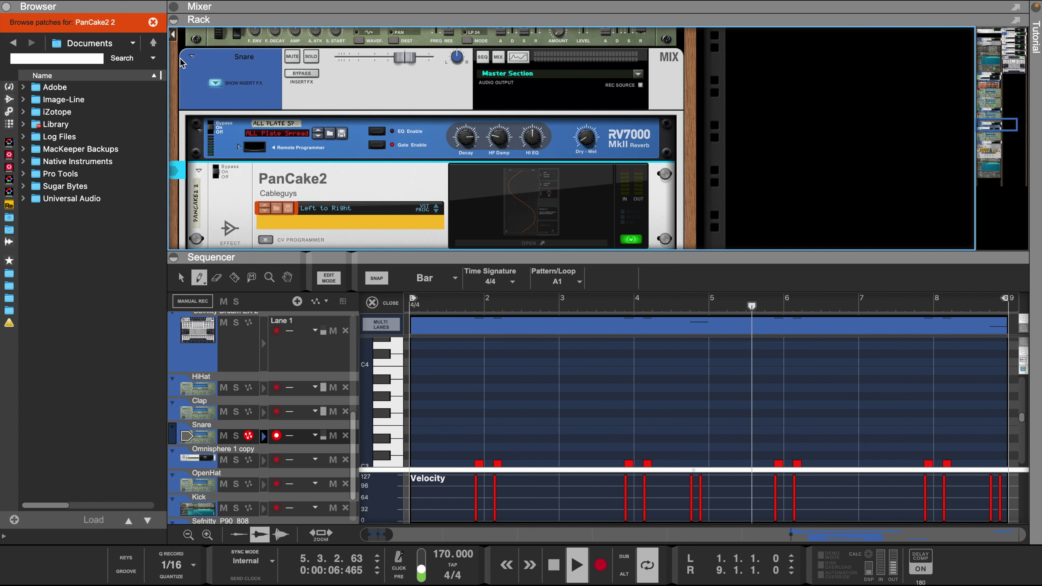
# Step: Cut the Snare's low-mid EQ band to about -4.44 dB at 905.8 Hz and keep the Spectrum EQ window open
pyautogui.scroll(-3, 447, 426)
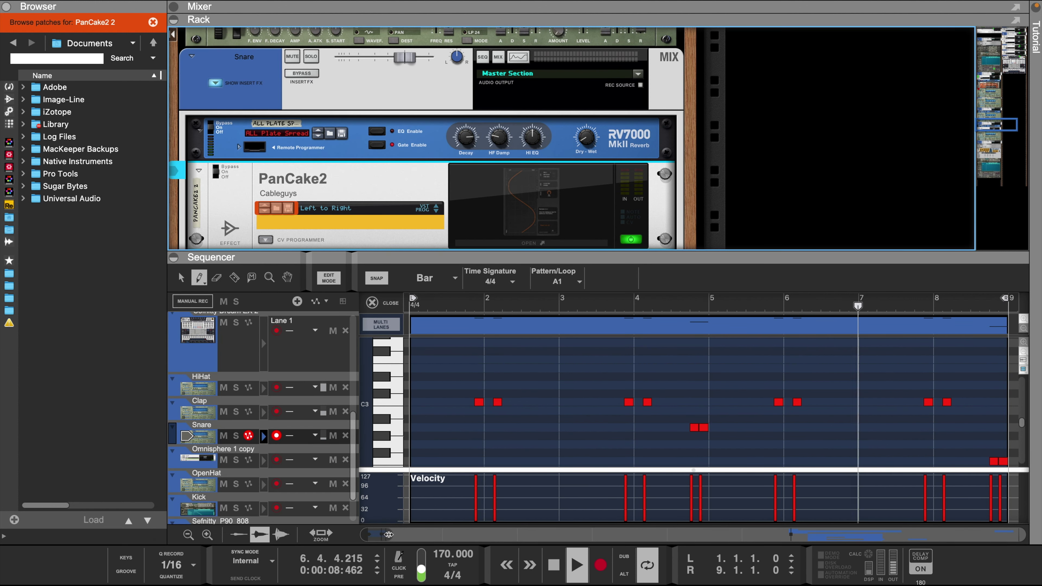
pyautogui.moveTo(388, 534); pyautogui.dragTo(405, 534)
pyautogui.scroll(-2, 505, 396)
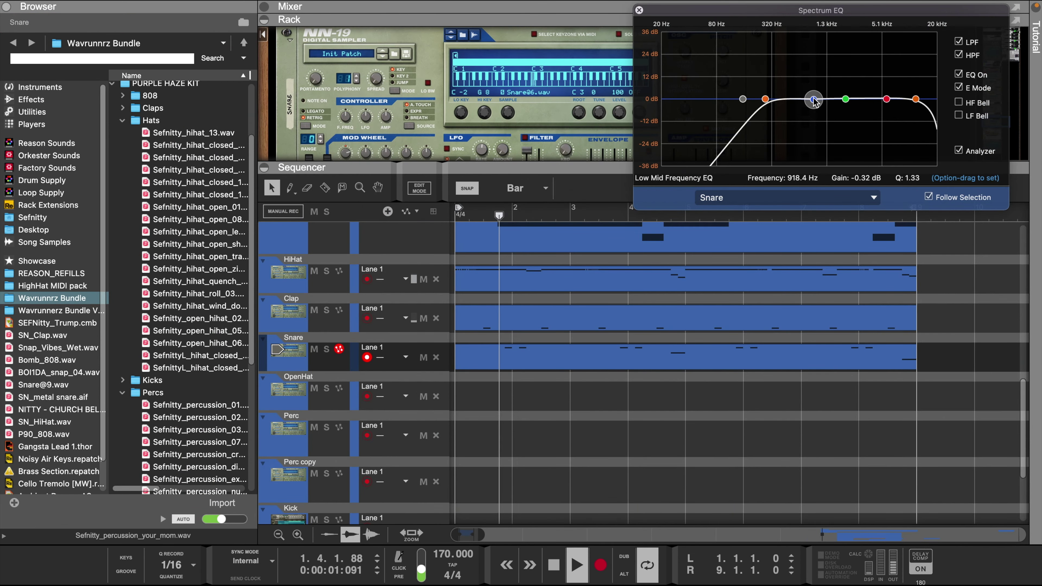
pyautogui.moveTo(814, 100); pyautogui.dragTo(815, 113)
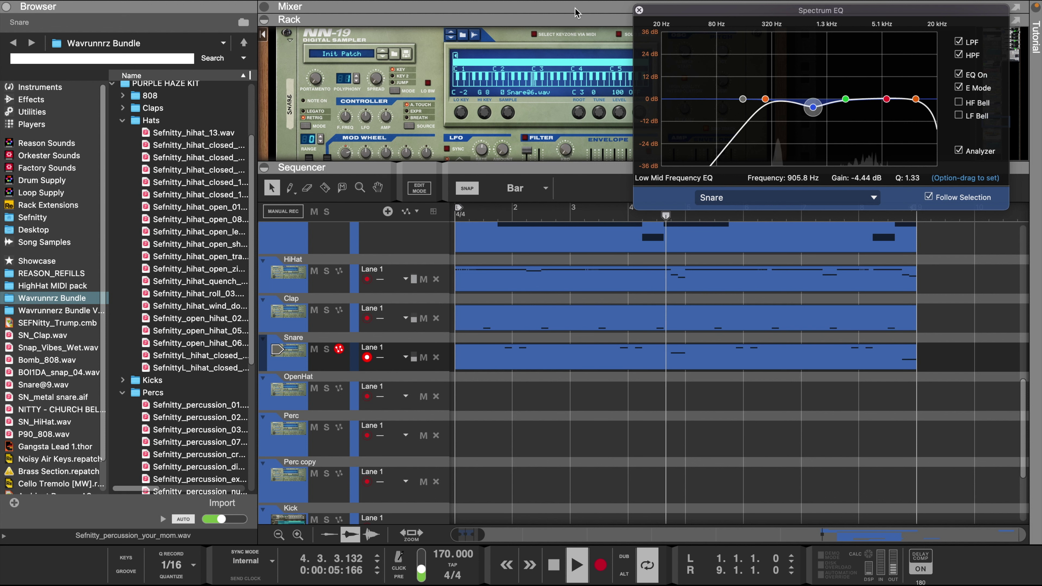
pyautogui.click(639, 10)
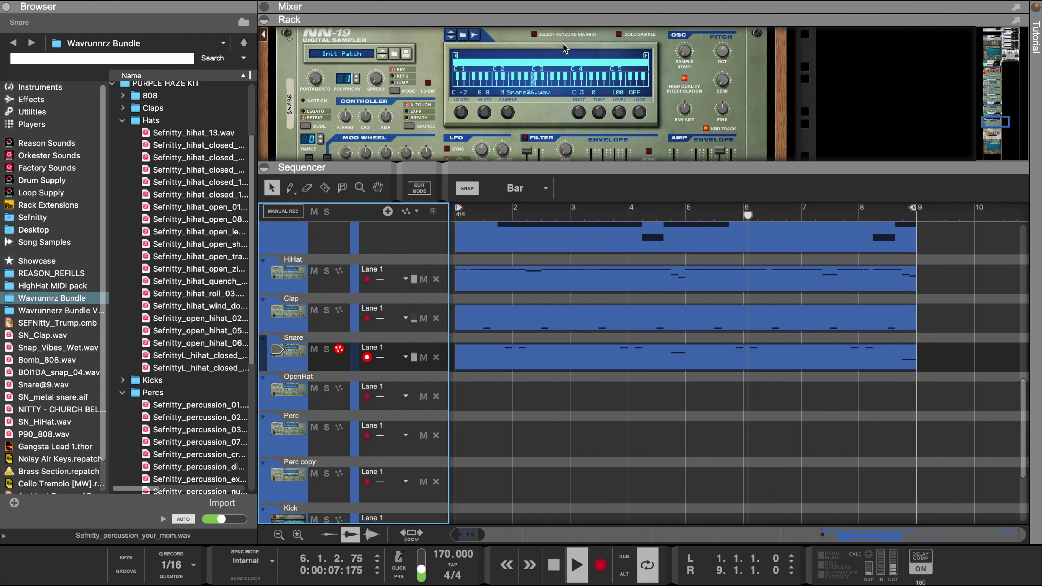
pyautogui.scroll(-10, 562, 48)
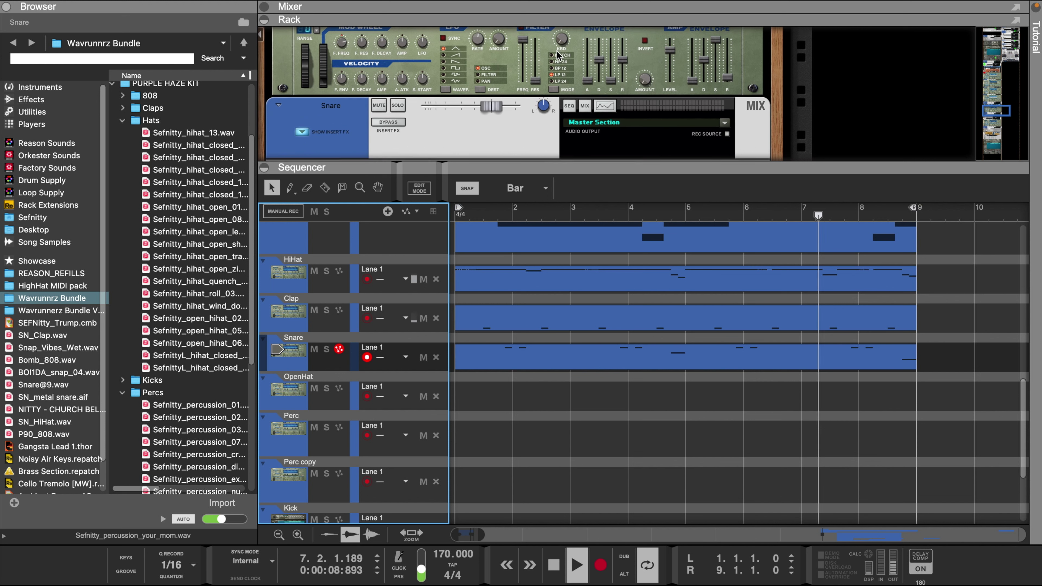
pyautogui.click(604, 106)
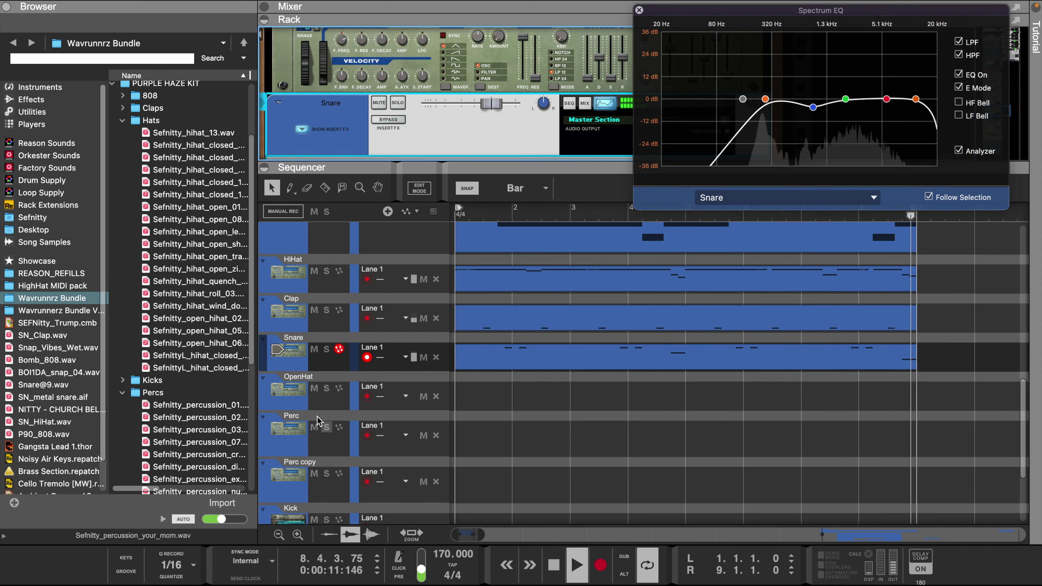
# Step: Record an eight-bar clip of open-hat hits on the OpenHat track and increase the track's height
pyautogui.click(462, 396)
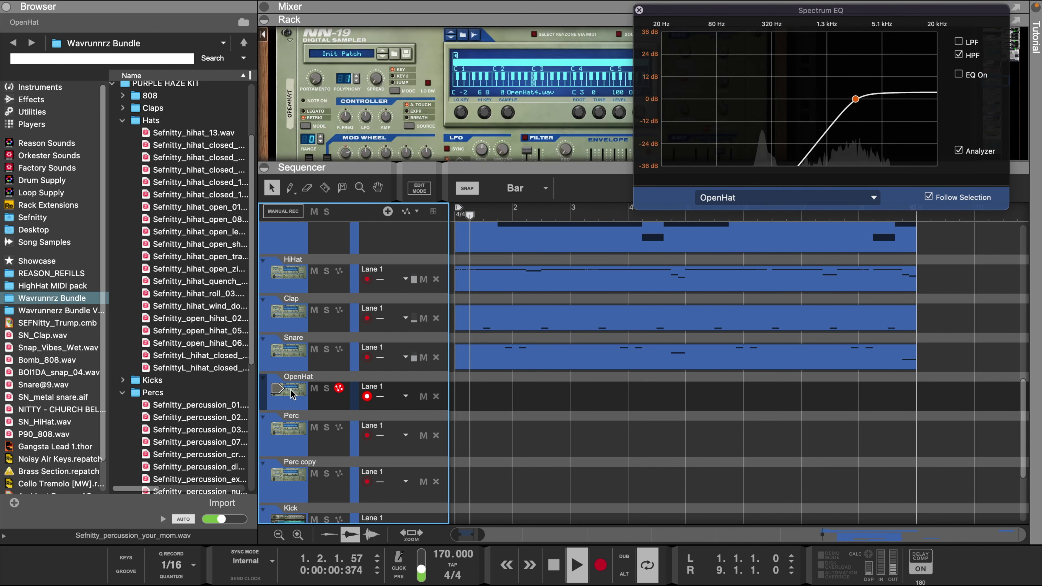
pyautogui.doubleClick(464, 397)
pyautogui.moveTo(515, 395); pyautogui.dragTo(888, 390)
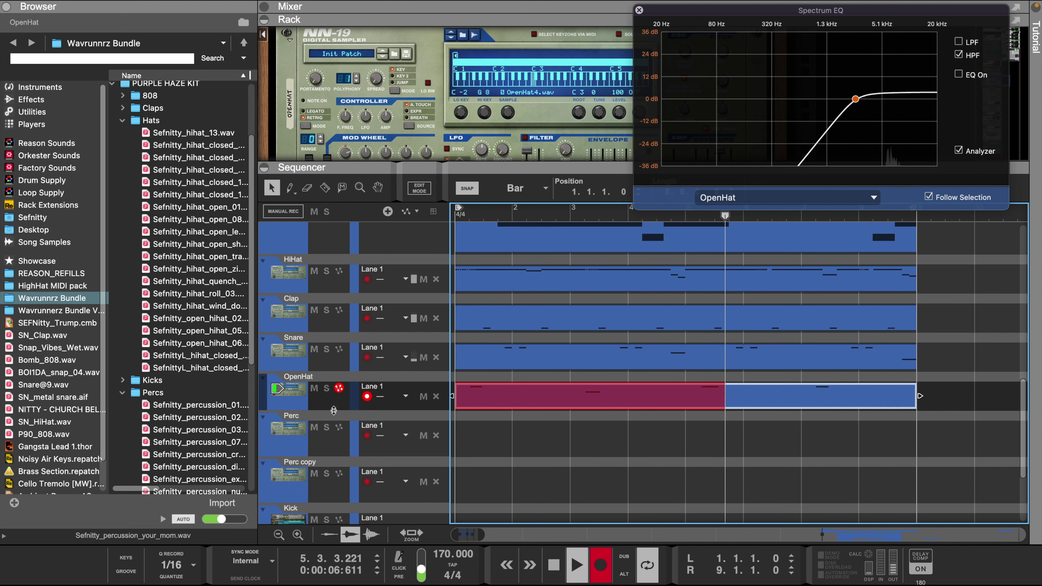
pyautogui.moveTo(333, 410); pyautogui.dragTo(334, 449)
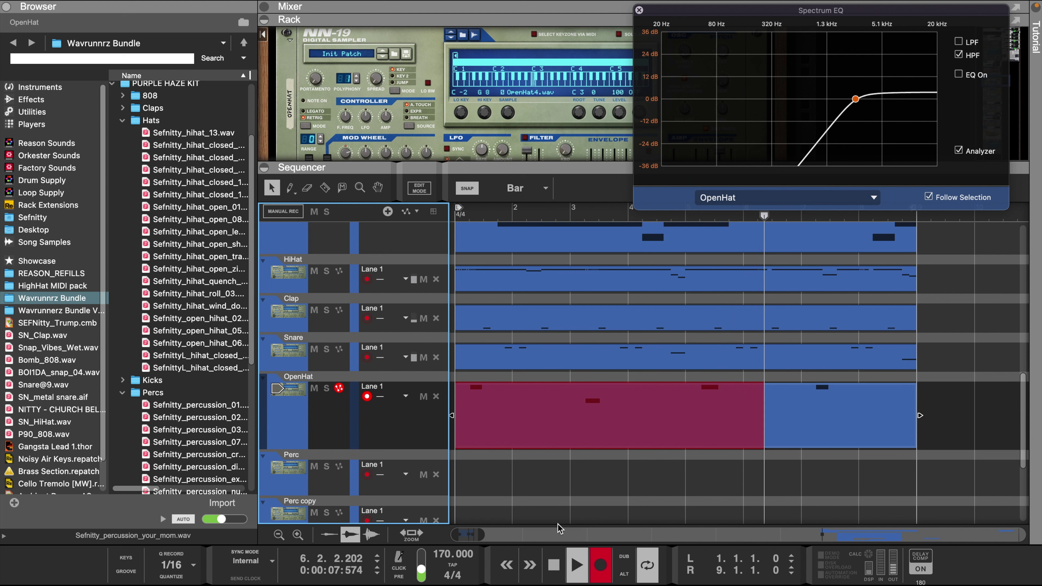
pyautogui.click(600, 564)
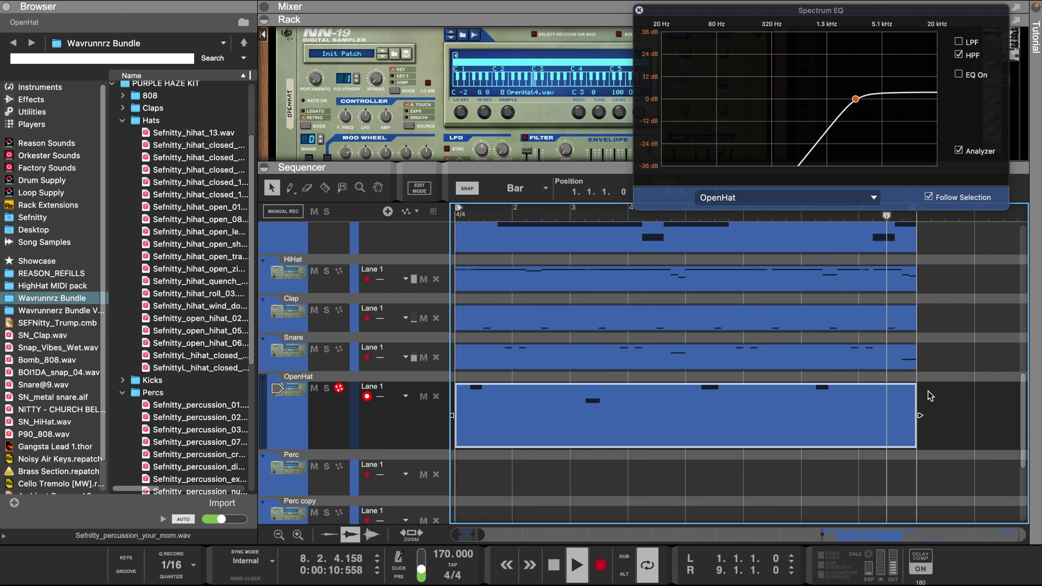
# Step: Shorten the OpenHat clip so it ends at bar 4 and quantize its notes to 1/16
pyautogui.moveTo(904, 415); pyautogui.dragTo(581, 406)
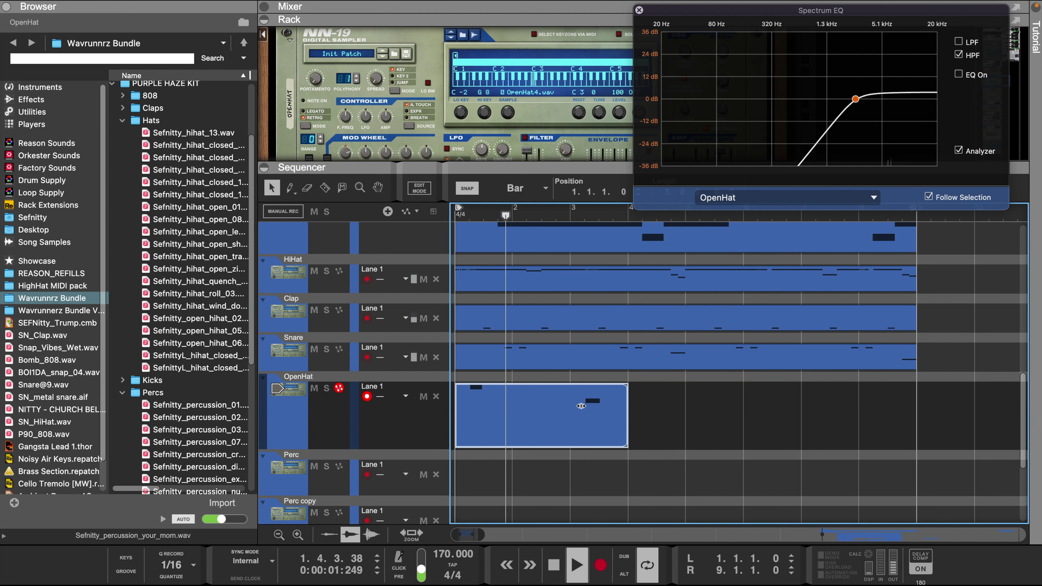
pyautogui.rightClick(590, 410)
pyautogui.click(607, 542)
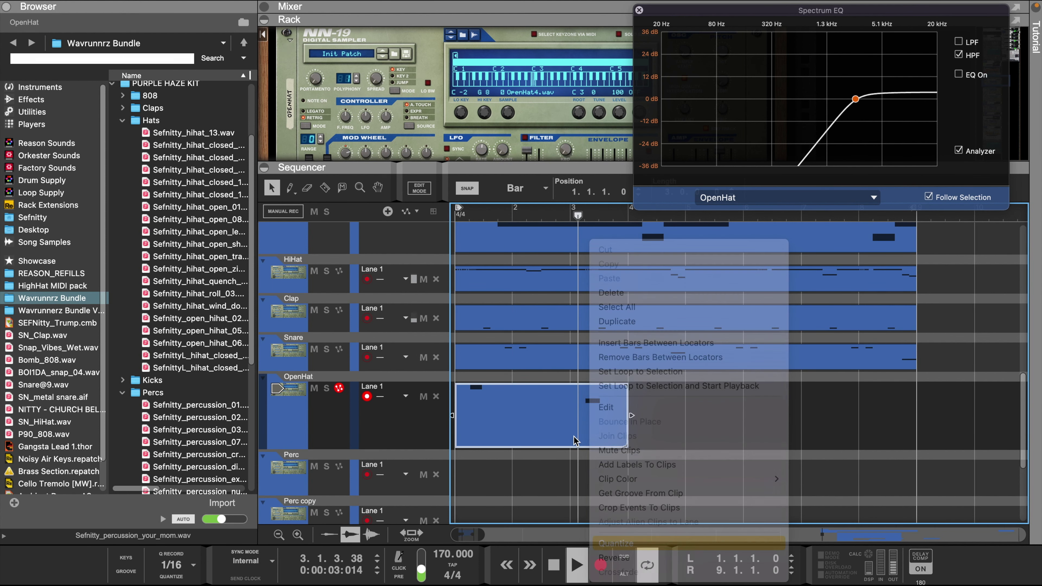
pyautogui.press('space')
pyautogui.press('space')
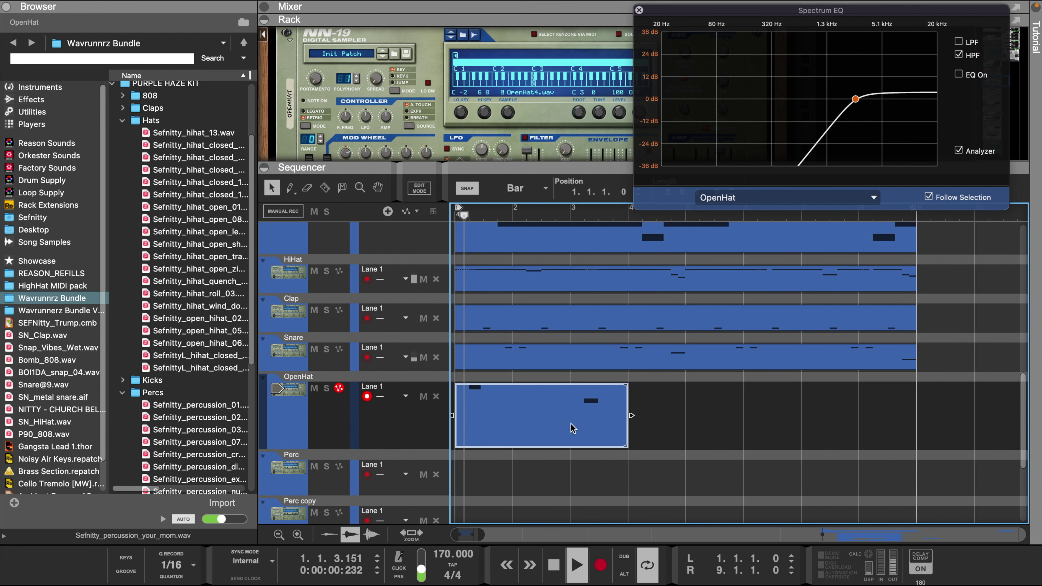
# Step: Duplicate the OpenHat clip to bar 5 and lengthen both clips to four bars each, so they fill the space up to bar 9
pyautogui.press('super+d')
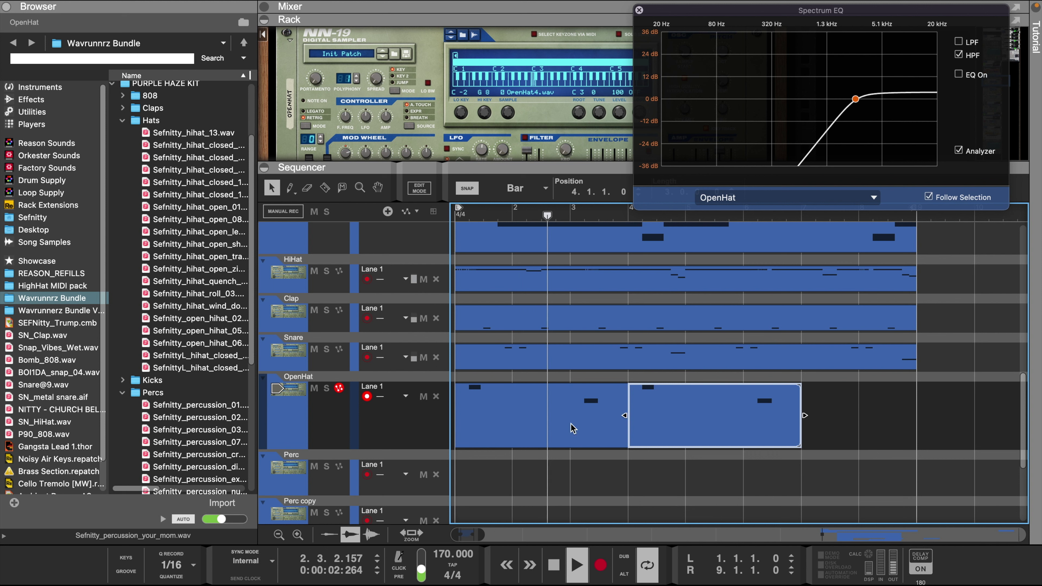
pyautogui.moveTo(653, 424); pyautogui.dragTo(710, 422)
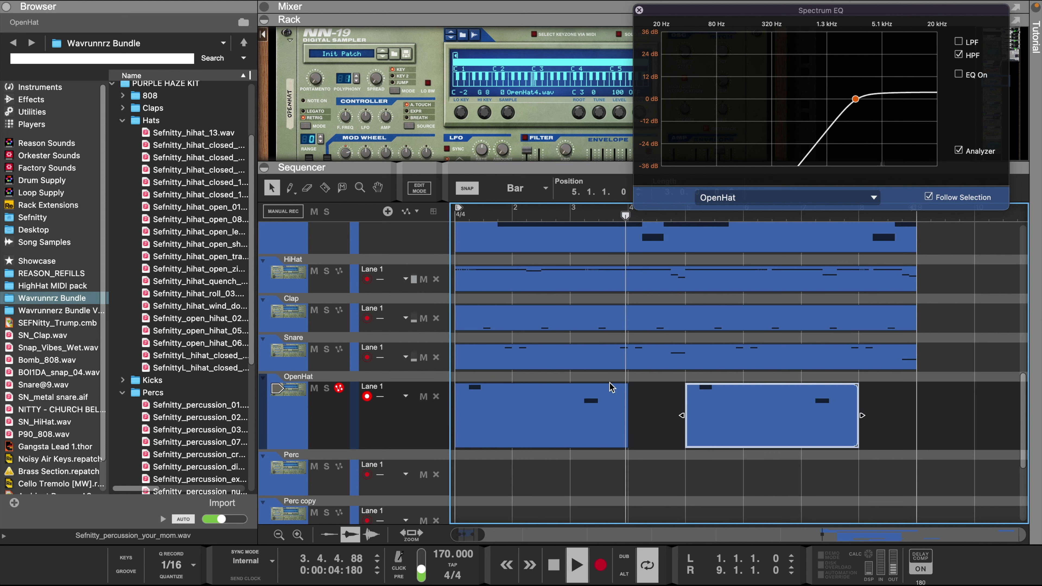
pyautogui.moveTo(610, 382); pyautogui.dragTo(923, 415)
pyautogui.click(669, 459)
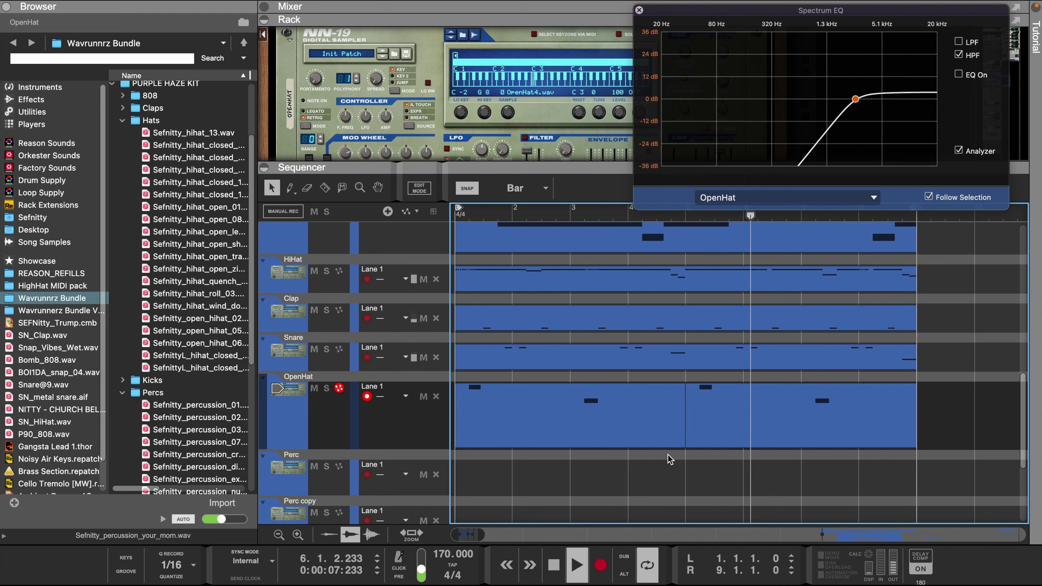
# Step: Record a clip of percussion hits on the Perc track and increase the track's height
pyautogui.click(288, 481)
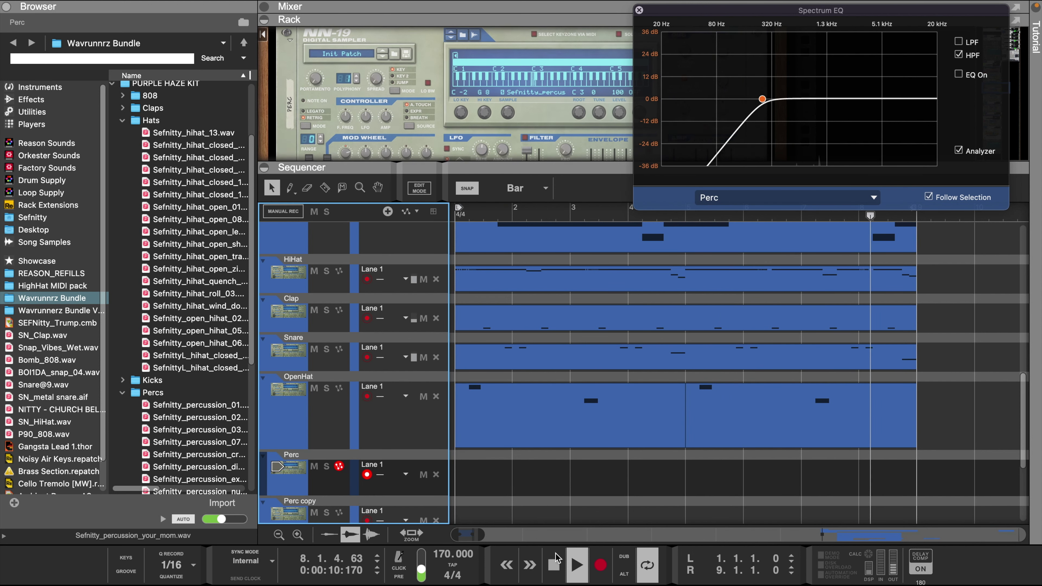
pyautogui.click(600, 565)
pyautogui.scroll(-2, 531, 486)
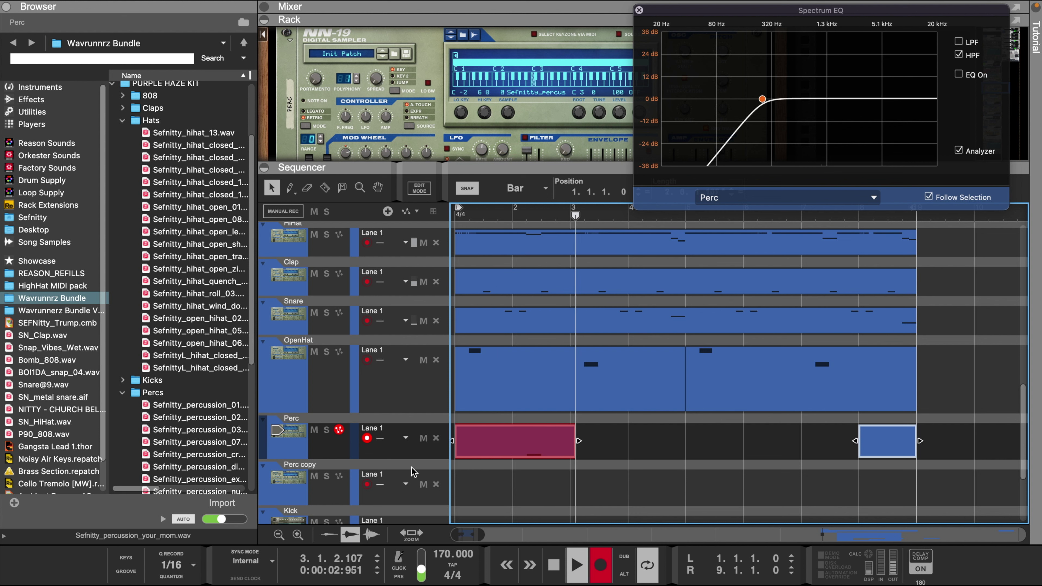
pyautogui.moveTo(404, 458); pyautogui.dragTo(411, 489)
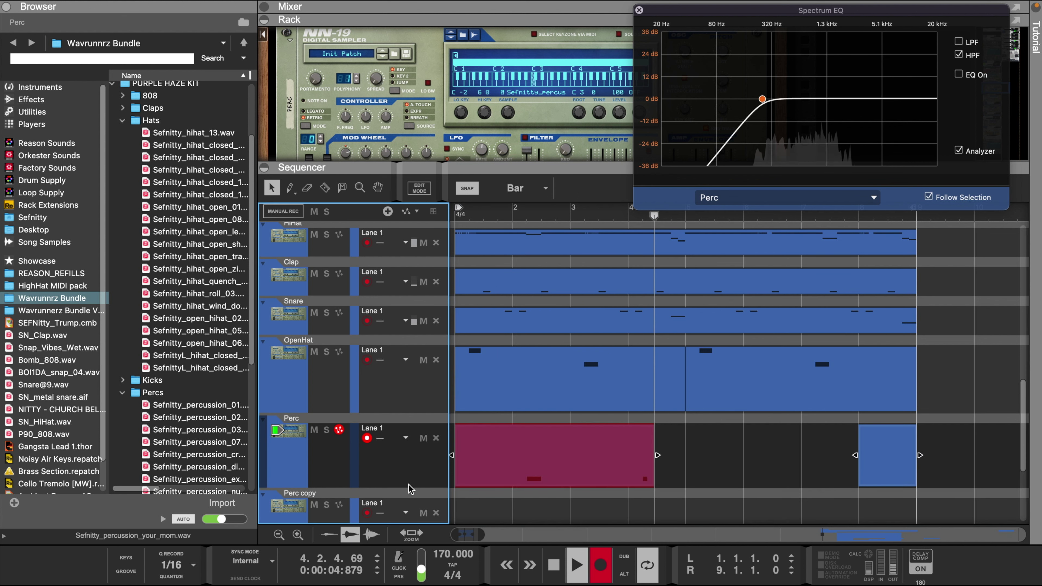
pyautogui.click(712, 464)
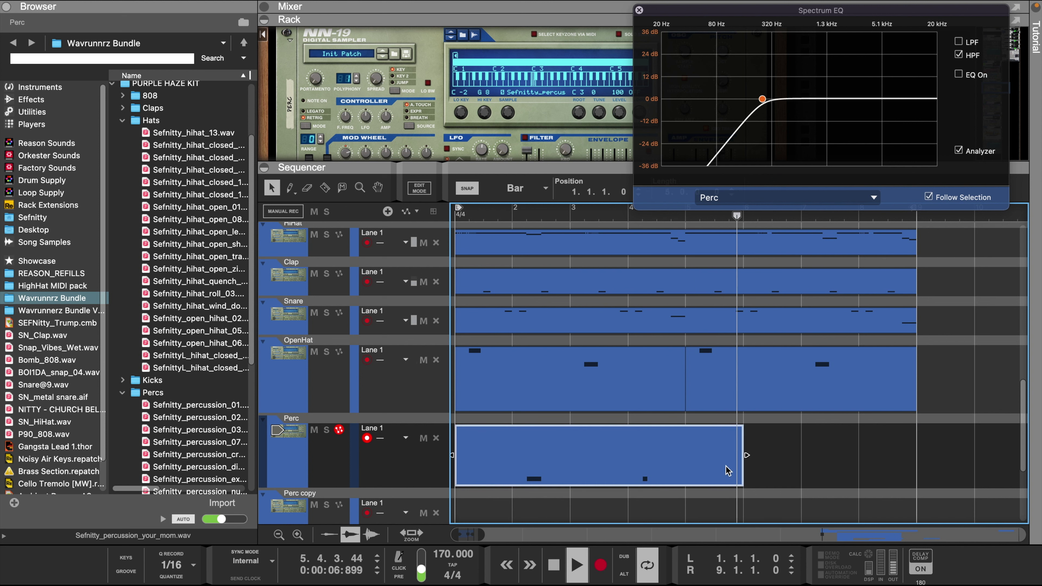
# Step: Quantize the Perc clip, shorten it so it ends at bar 4, and duplicate it to bar 5
pyautogui.rightClick(591, 463)
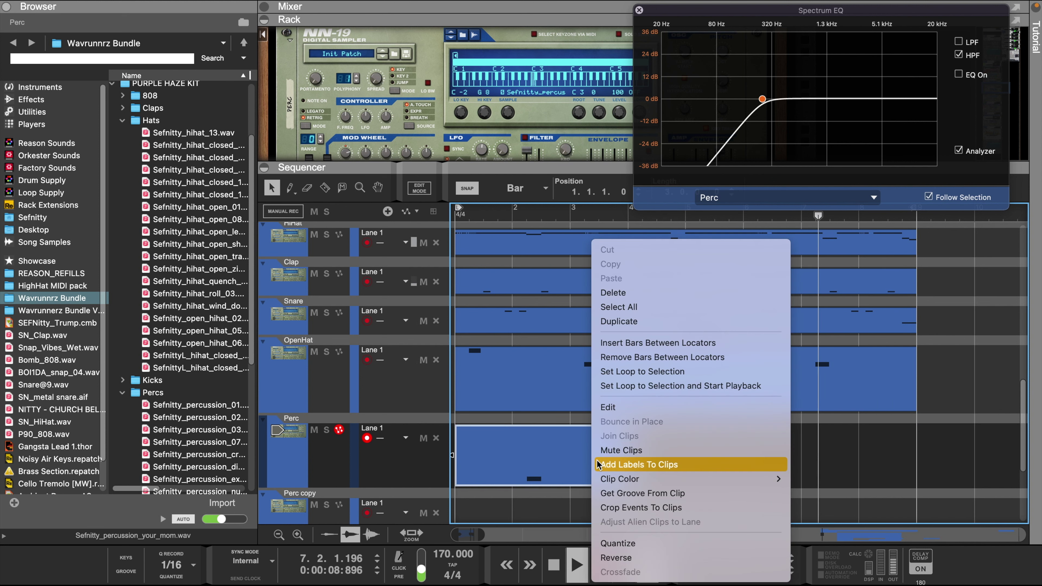
pyautogui.click(615, 544)
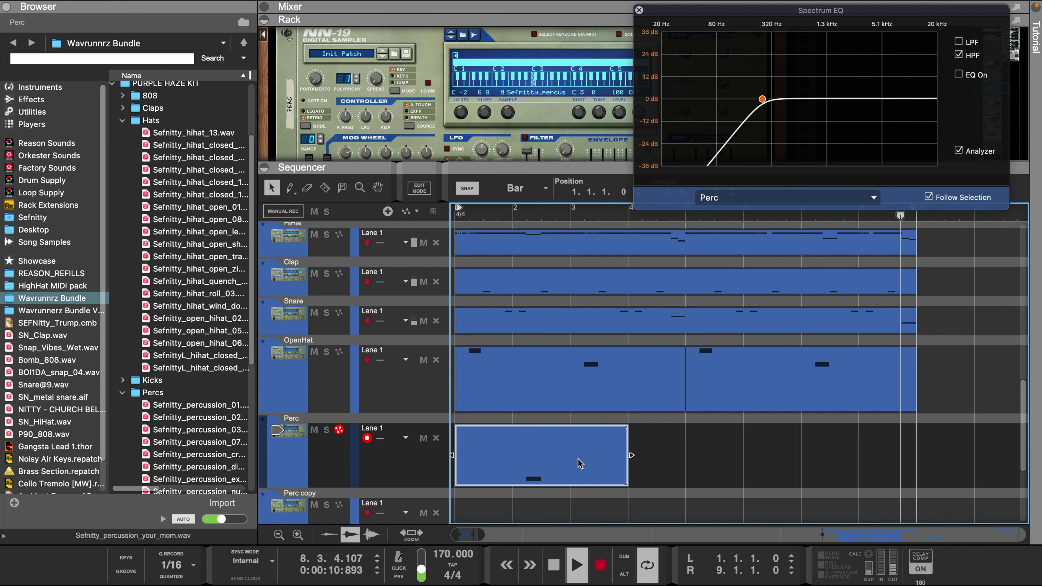
pyautogui.moveTo(573, 463); pyautogui.dragTo(809, 466)
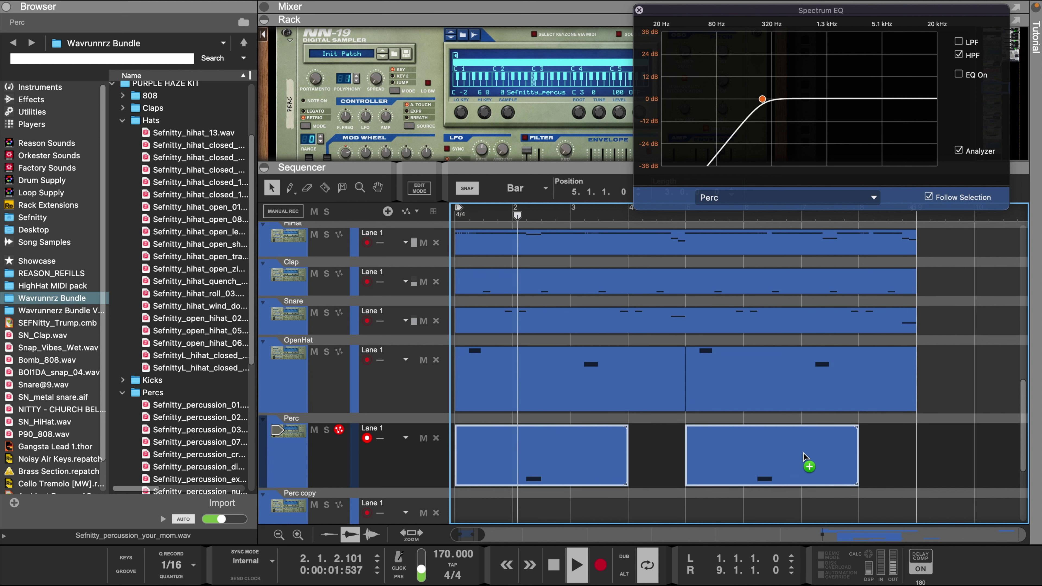
pyautogui.scroll(-3, 472, 435)
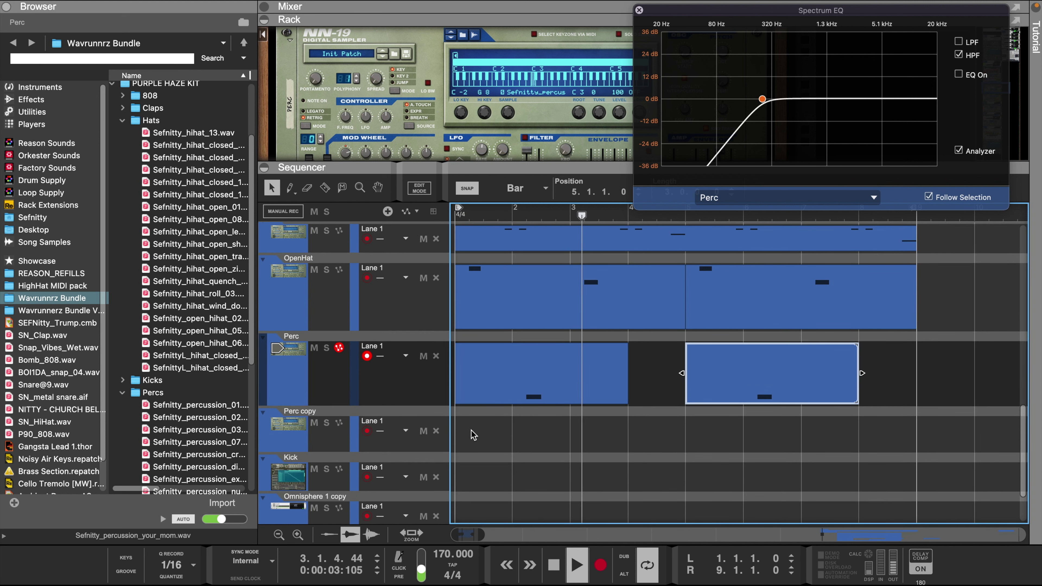
pyautogui.click(293, 443)
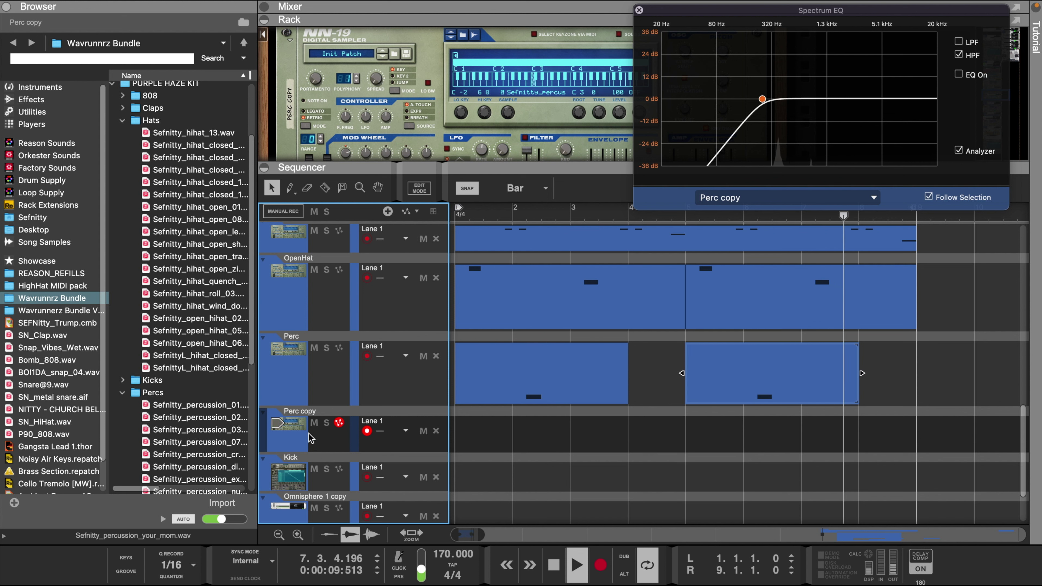
pyautogui.click(601, 566)
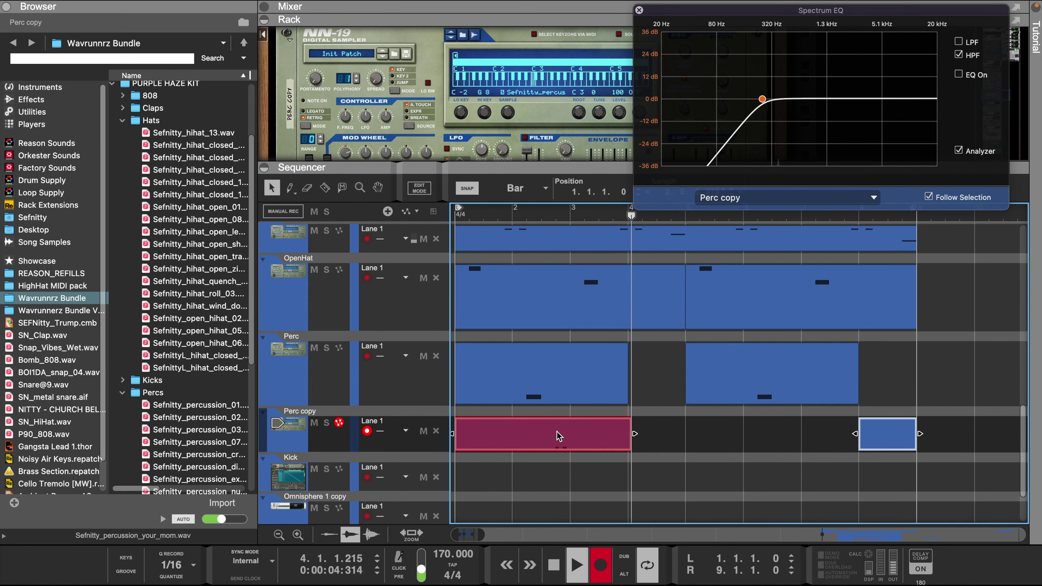
pyautogui.hotkey('ctrl', 'z')
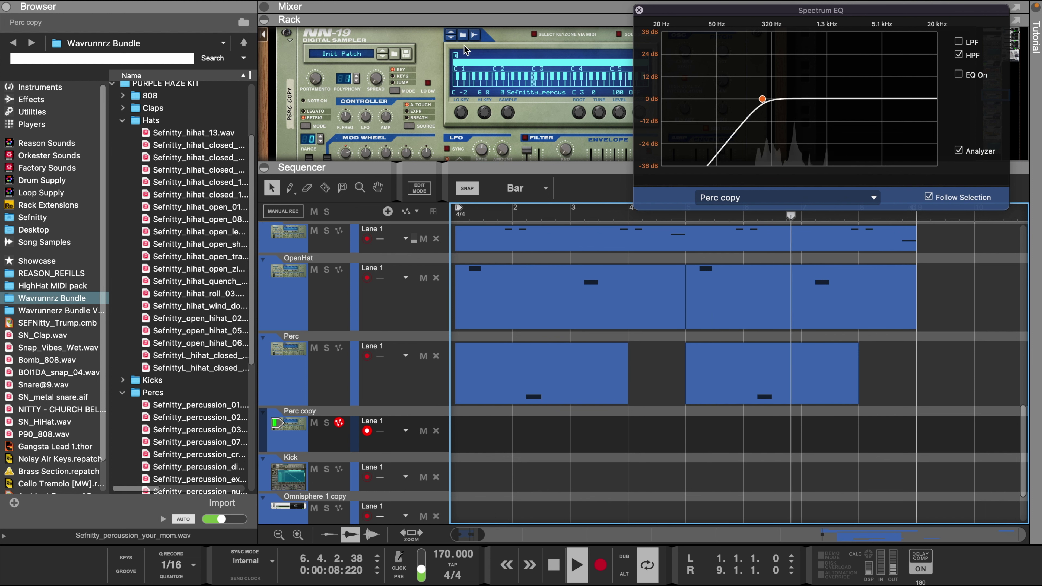
# Step: Browse samples for the Perc copy sampler and audition several from the PURPLE HAZE KIT Percs folder, including the shaker
pyautogui.click(463, 34)
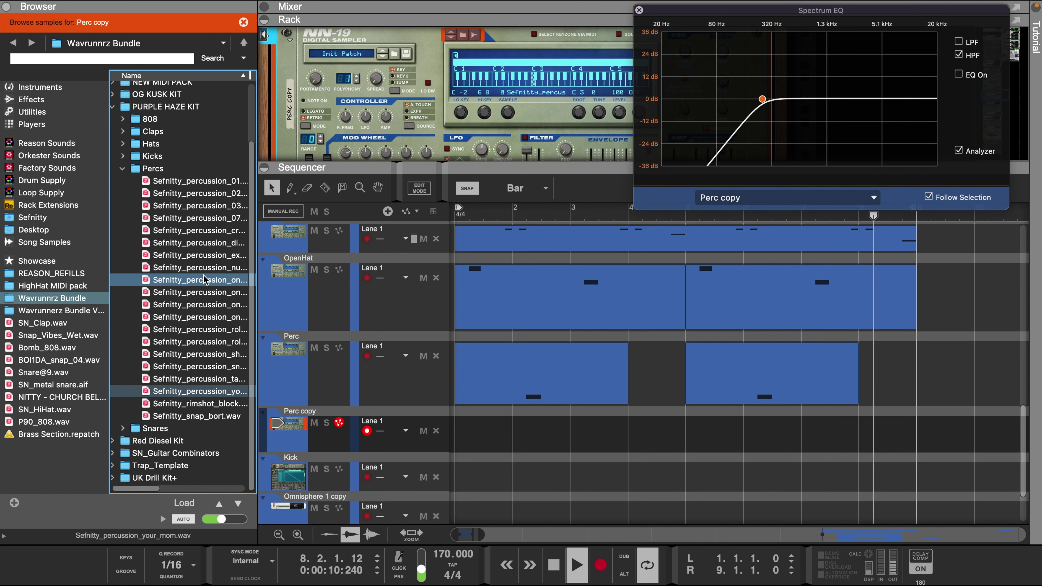
pyautogui.click(205, 280)
pyautogui.click(205, 267)
pyautogui.click(205, 255)
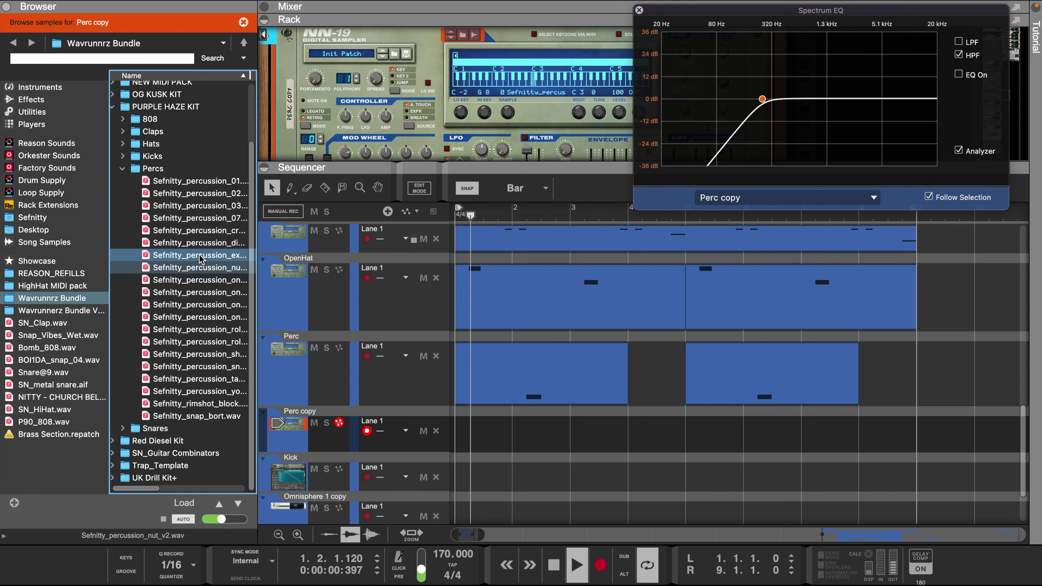
pyautogui.click(207, 304)
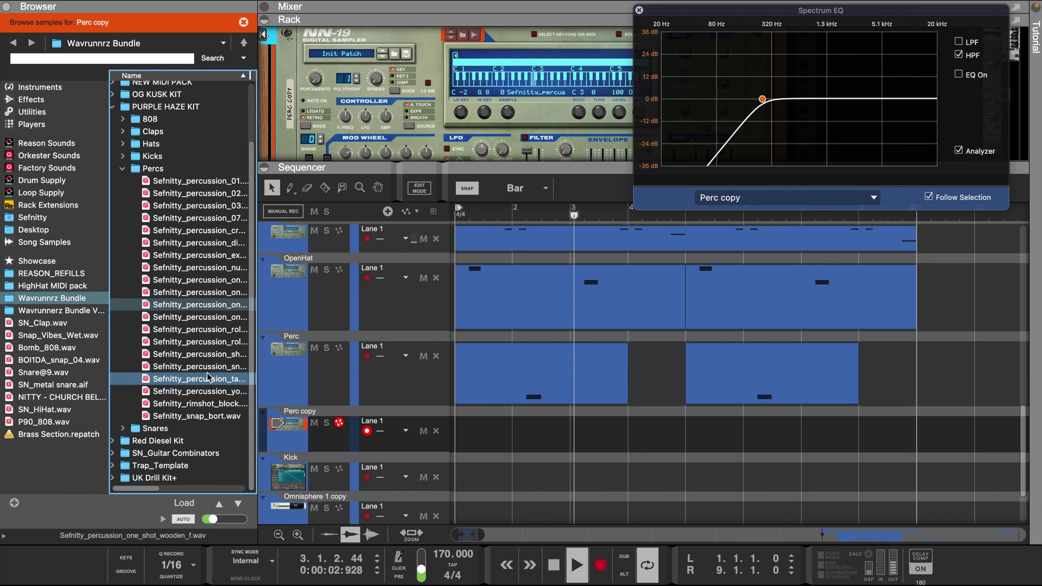
pyautogui.click(197, 378)
pyautogui.click(197, 353)
pyautogui.click(322, 373)
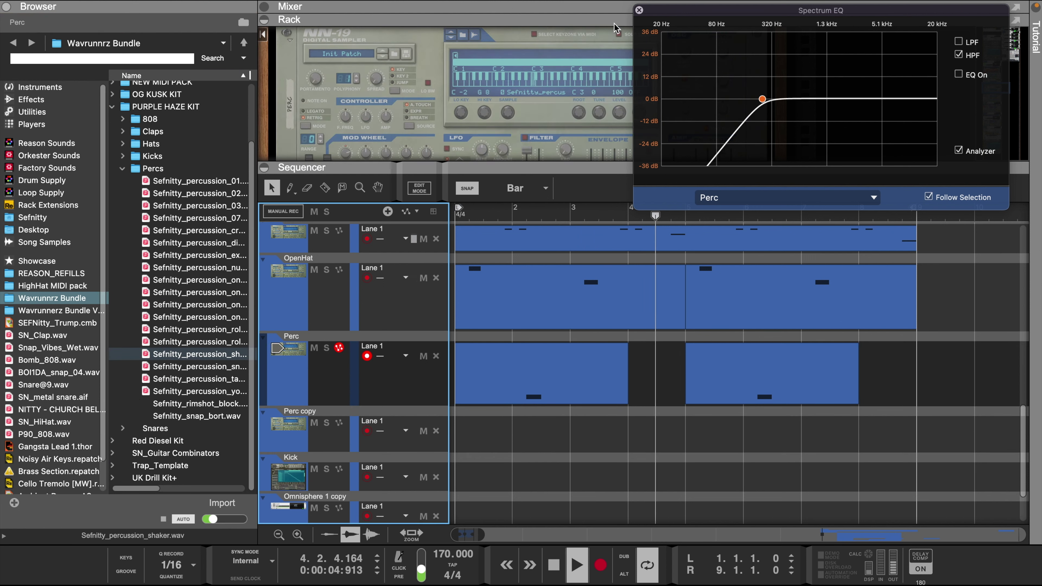
# Step: Move the Spectrum EQ window clear of the sampler and bring the OpenHat sampler's amp section into view in the rack
pyautogui.moveTo(702, 15); pyautogui.dragTo(854, 24)
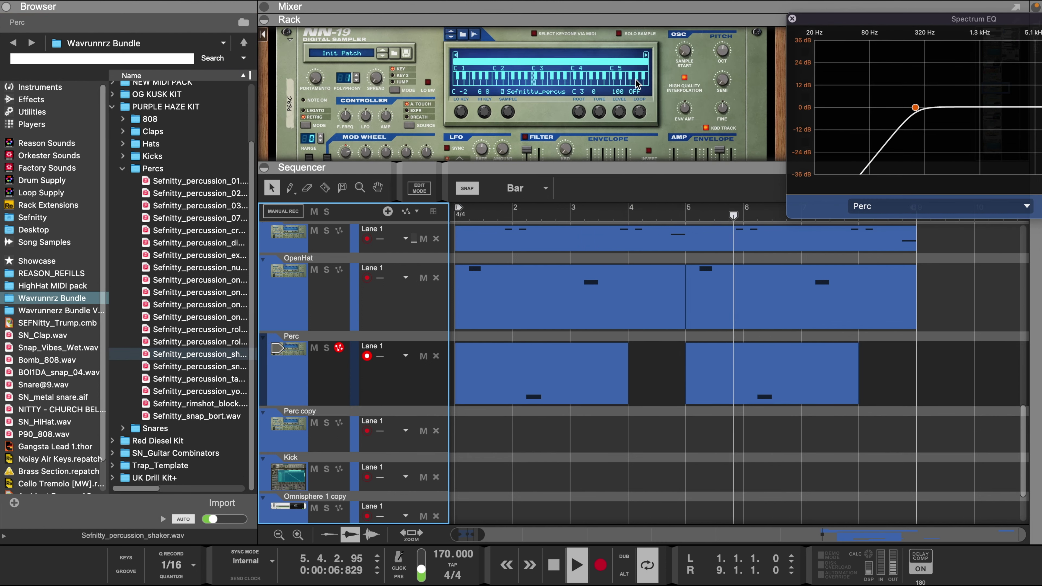
pyautogui.scroll(-3, 667, 109)
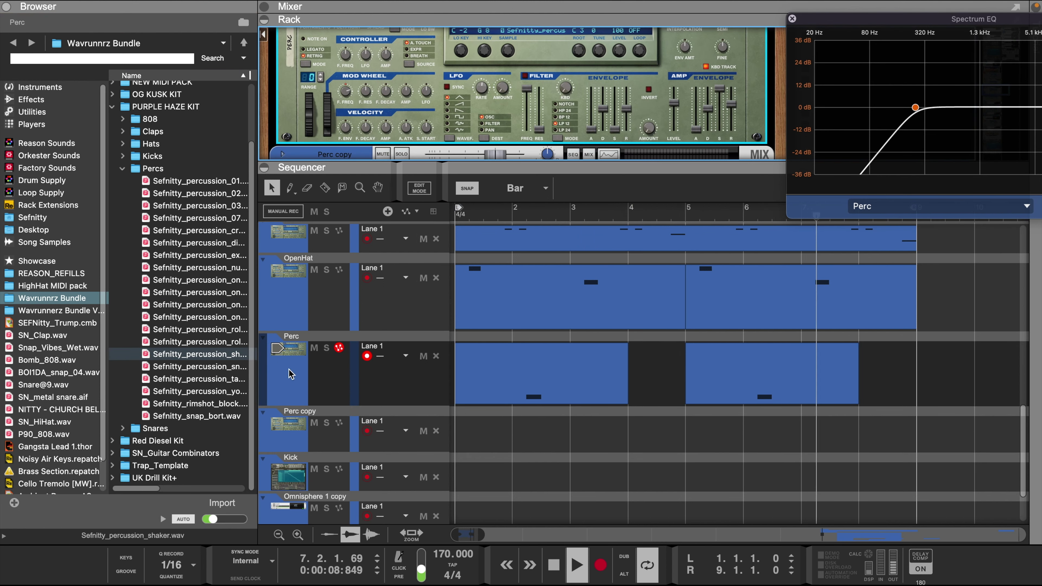
pyautogui.click(309, 304)
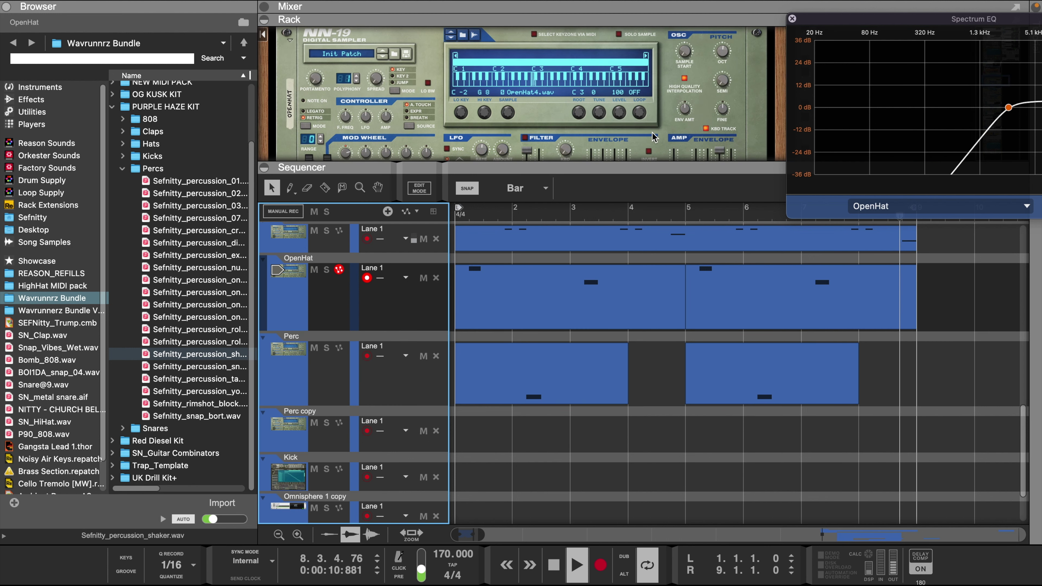
pyautogui.scroll(2, 676, 129)
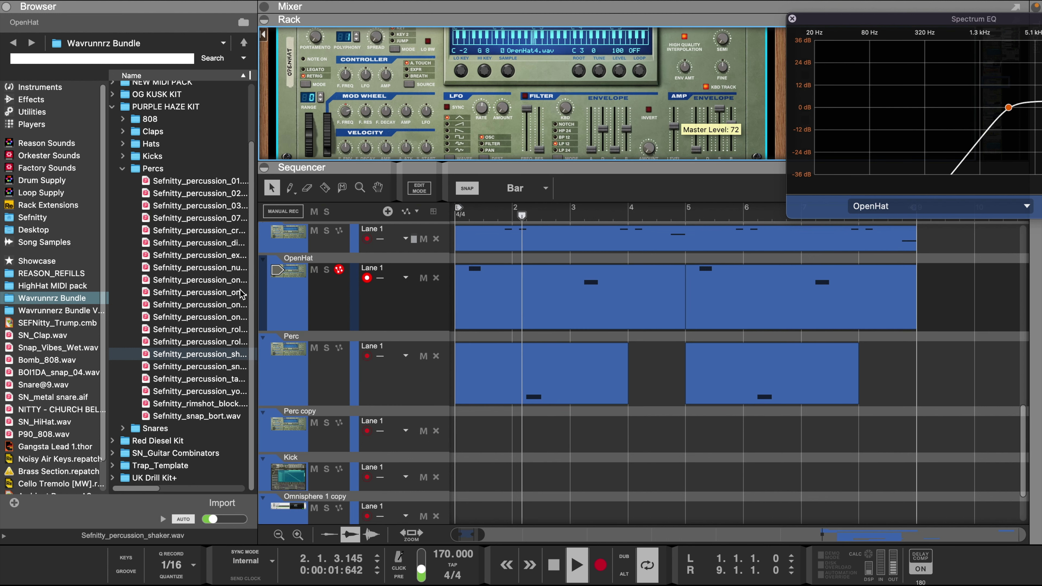
# Step: Audition Sefnitty_percussion_your_mom.wav and record a clip of percussion hits on the Perc copy track
pyautogui.click(297, 435)
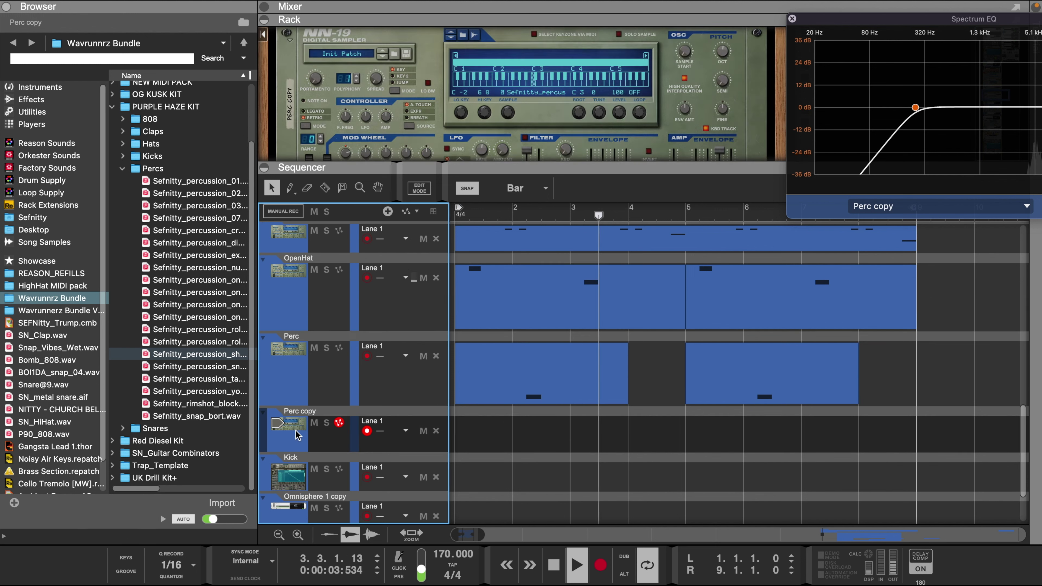
pyautogui.click(198, 392)
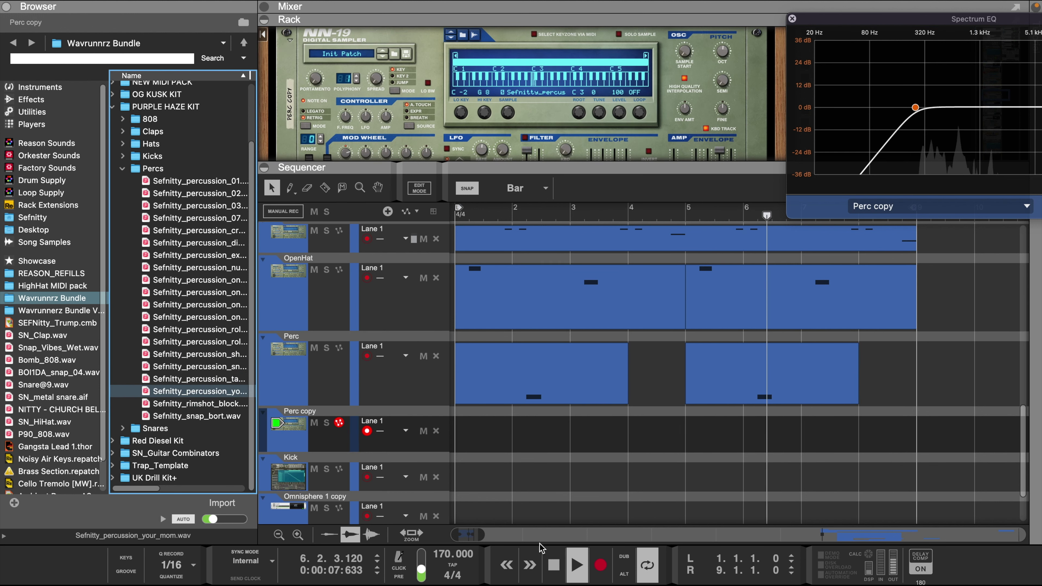
pyautogui.click(600, 566)
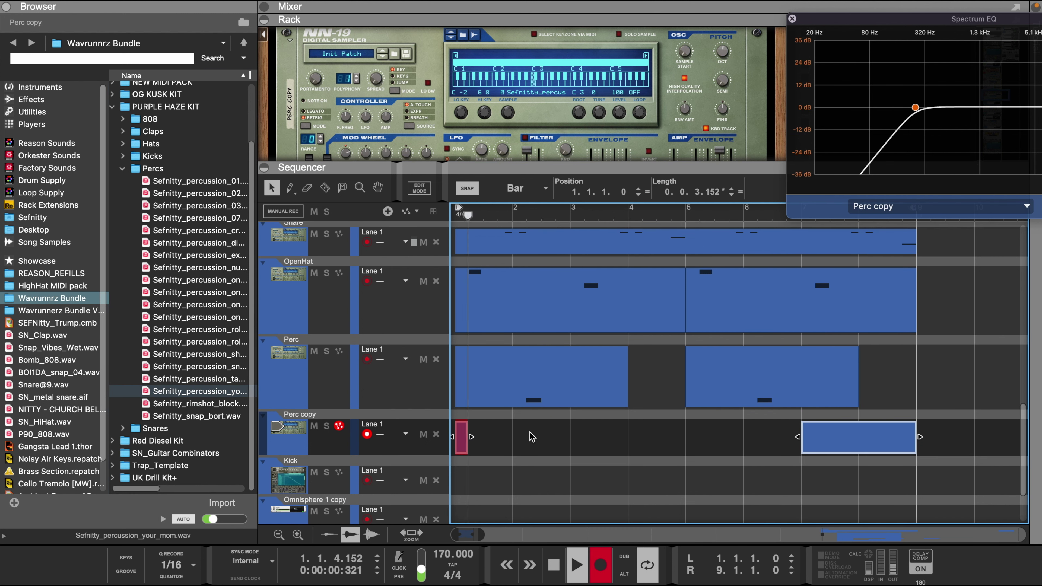
pyautogui.scroll(-1, 532, 436)
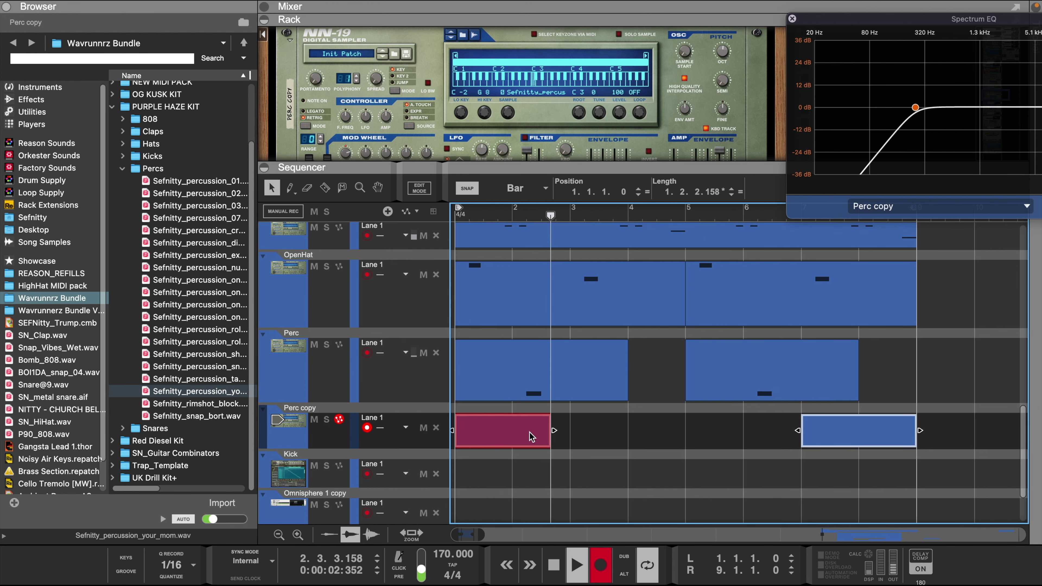
pyautogui.click(600, 565)
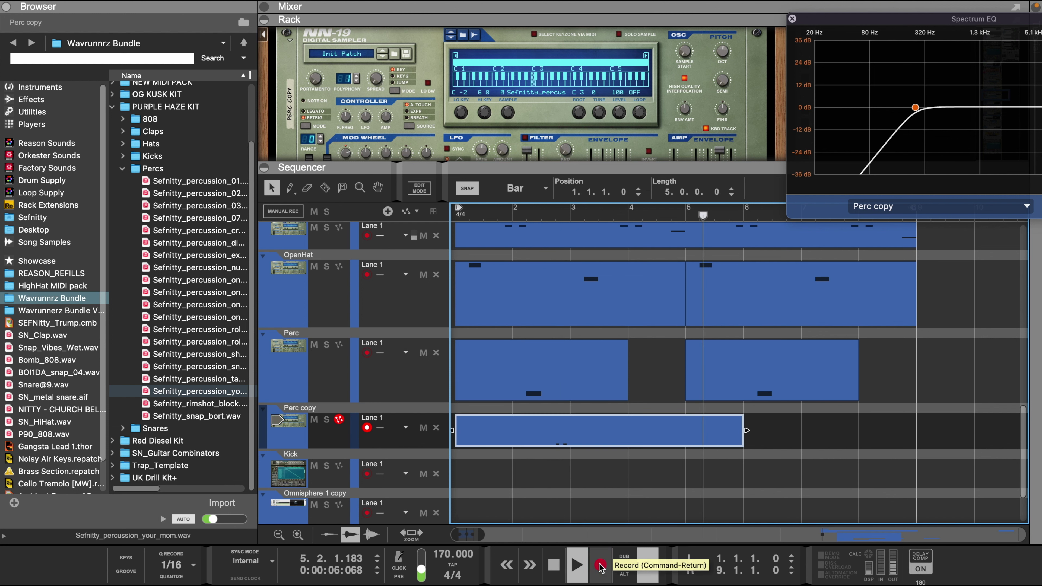
# Step: Shorten the Perc copy clip to three bars so it ends at bar 4 and quantize its notes
pyautogui.moveTo(622, 431); pyautogui.dragTo(613, 433)
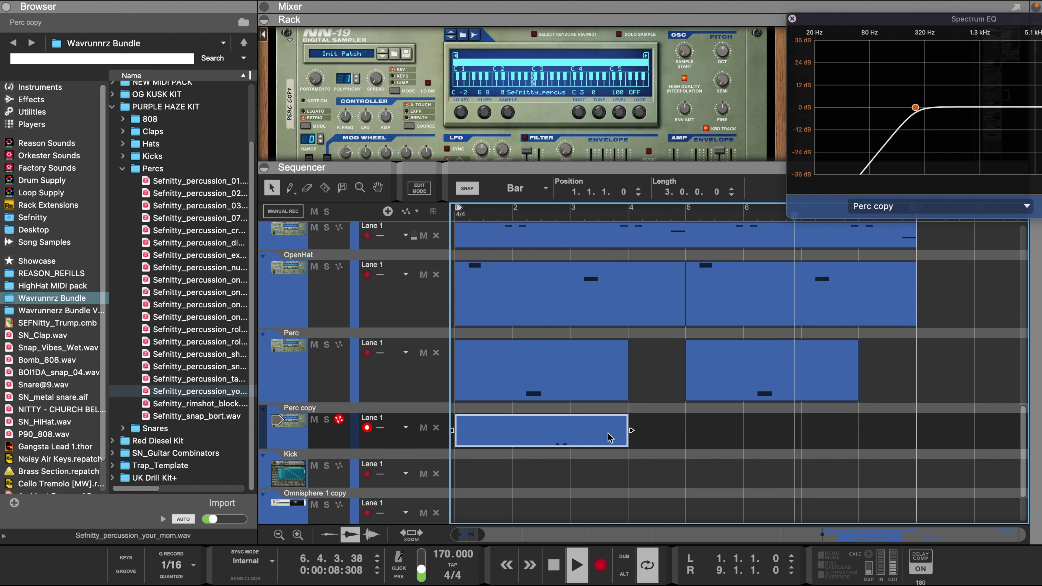
pyautogui.rightClick(610, 433)
pyautogui.click(621, 538)
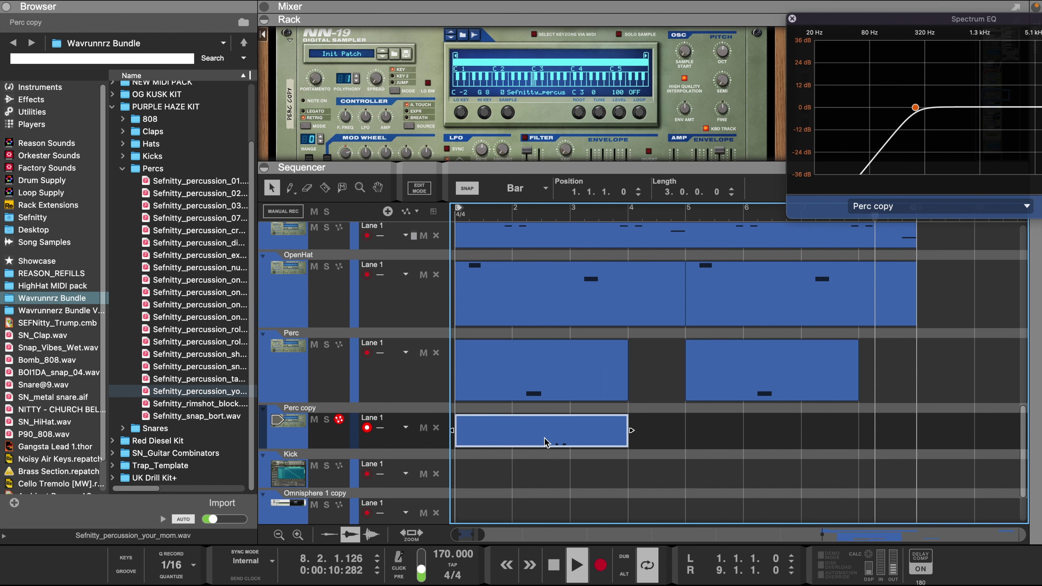
# Step: Duplicate the Perc copy clip to bar 5 and lengthen all clips on the Perc and Perc copy tracks to four bars
pyautogui.moveTo(546, 443); pyautogui.dragTo(776, 445)
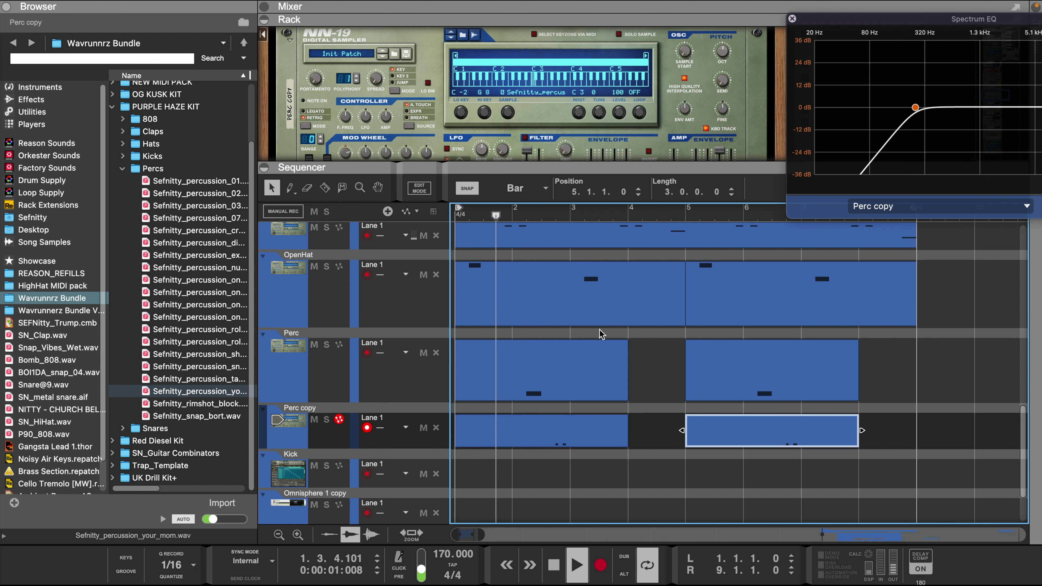
pyautogui.moveTo(600, 334); pyautogui.dragTo(861, 486)
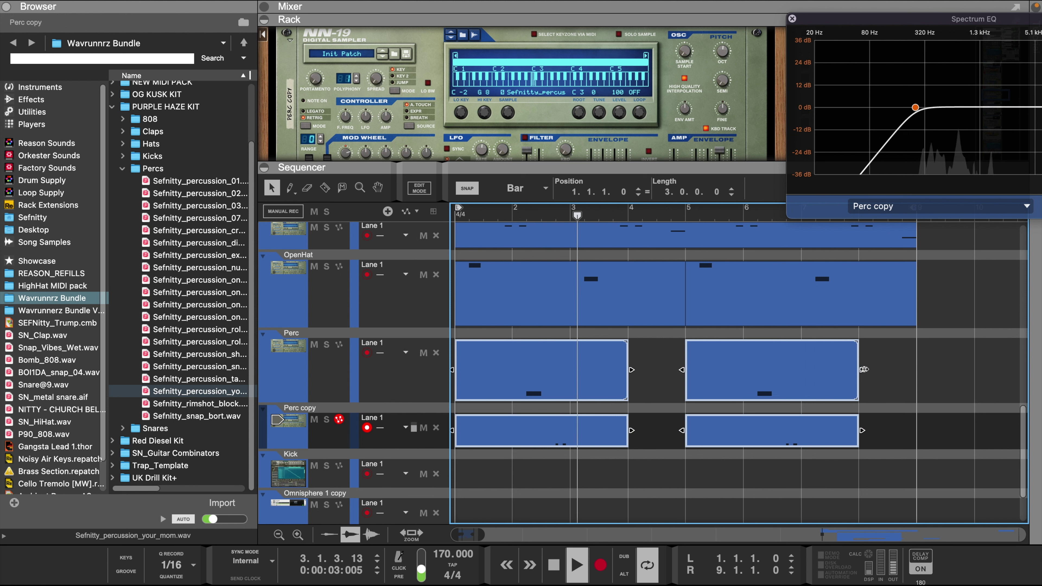
pyautogui.moveTo(864, 369); pyautogui.dragTo(908, 370)
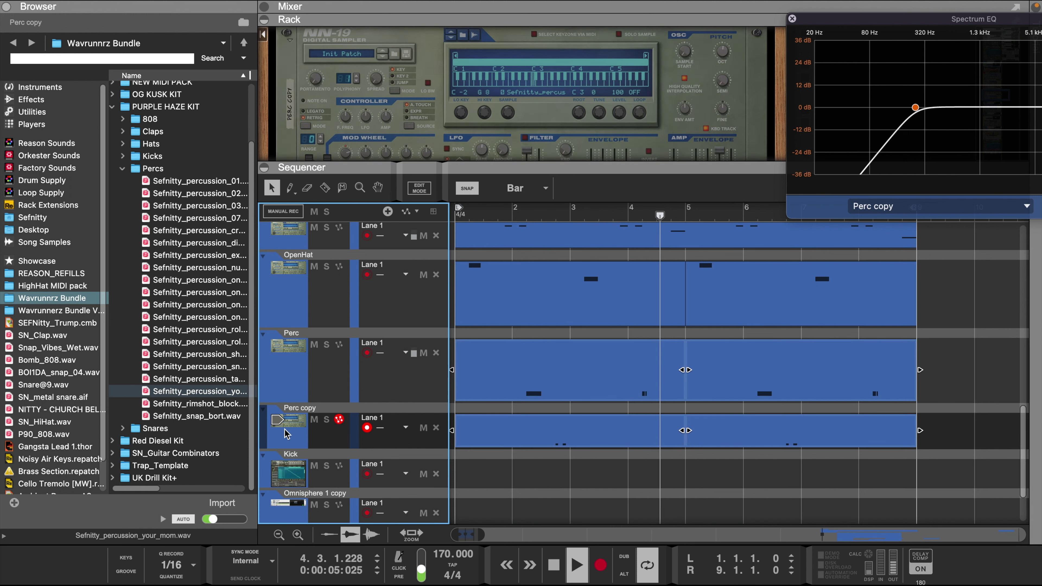
# Step: Trim both clips on the Perc track to three bars each
pyautogui.click(668, 392)
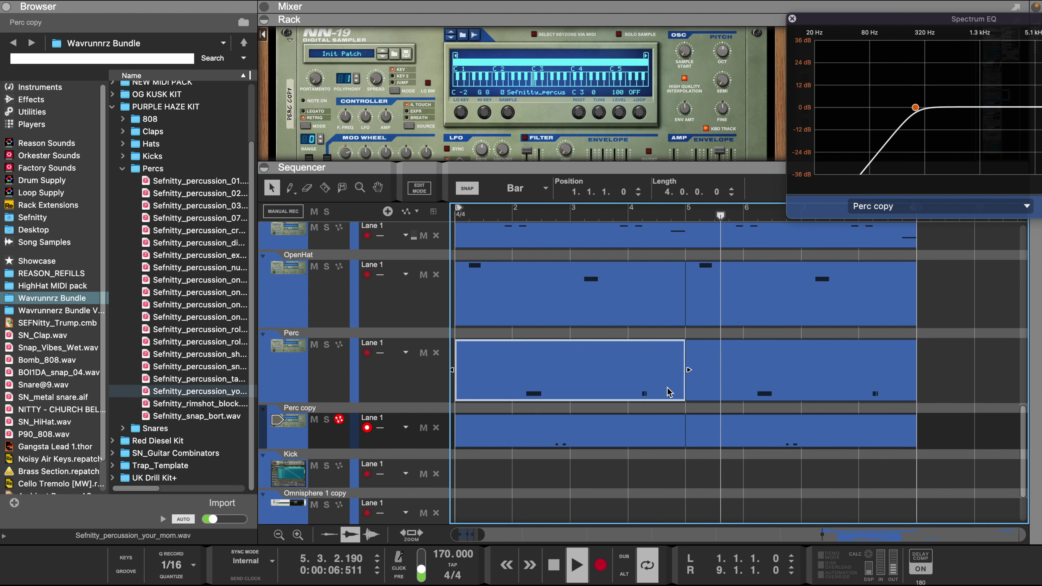
pyautogui.click(838, 378)
pyautogui.moveTo(920, 369); pyautogui.dragTo(860, 370)
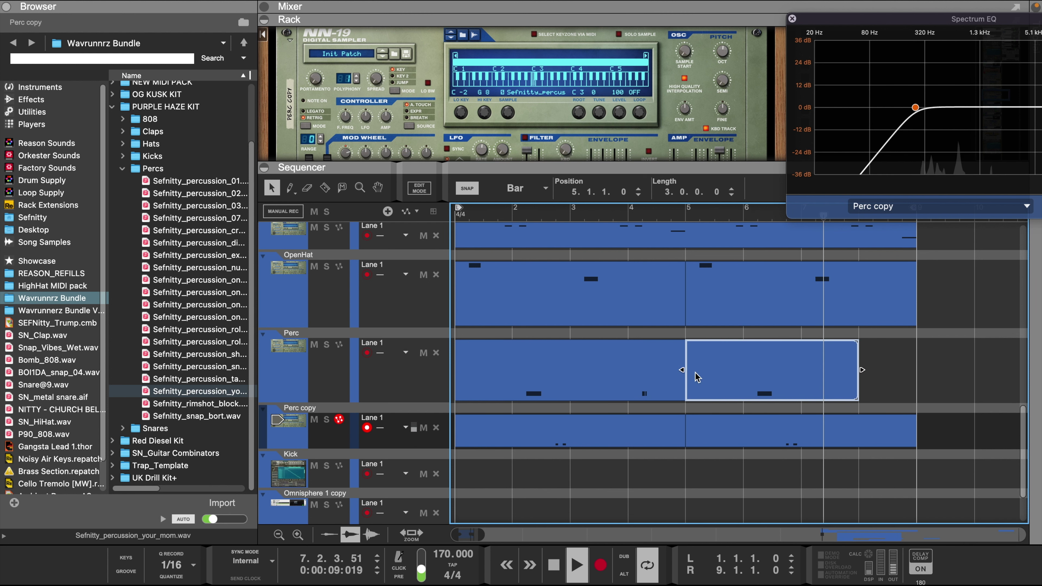
pyautogui.click(670, 382)
pyautogui.moveTo(689, 371); pyautogui.dragTo(606, 369)
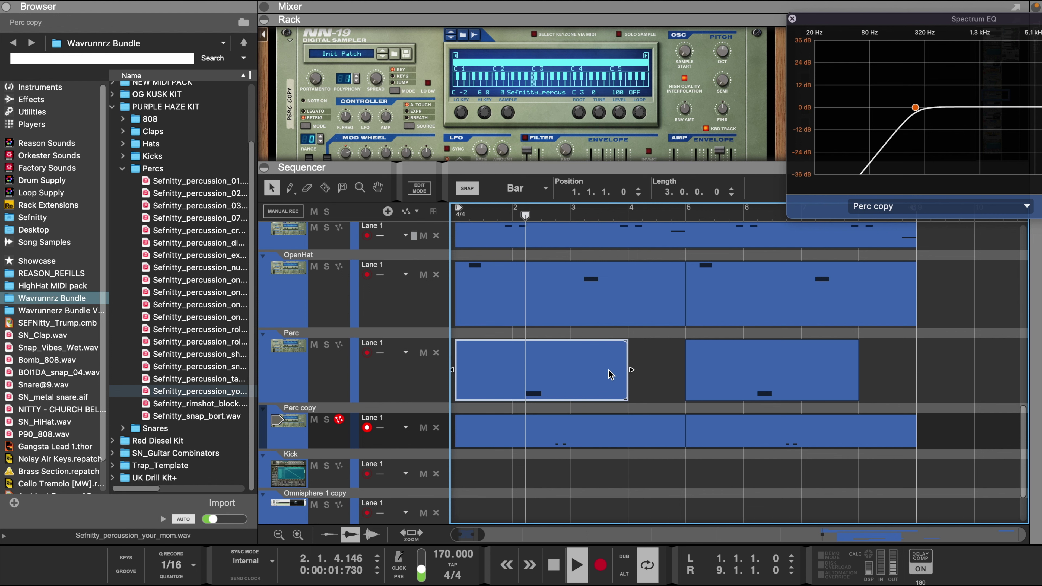
pyautogui.click(595, 478)
# Step: Add the PanCake2 panning effect from the Effects browser to the insert section of the Perc copy channel
pyautogui.scroll(2, 590, 81)
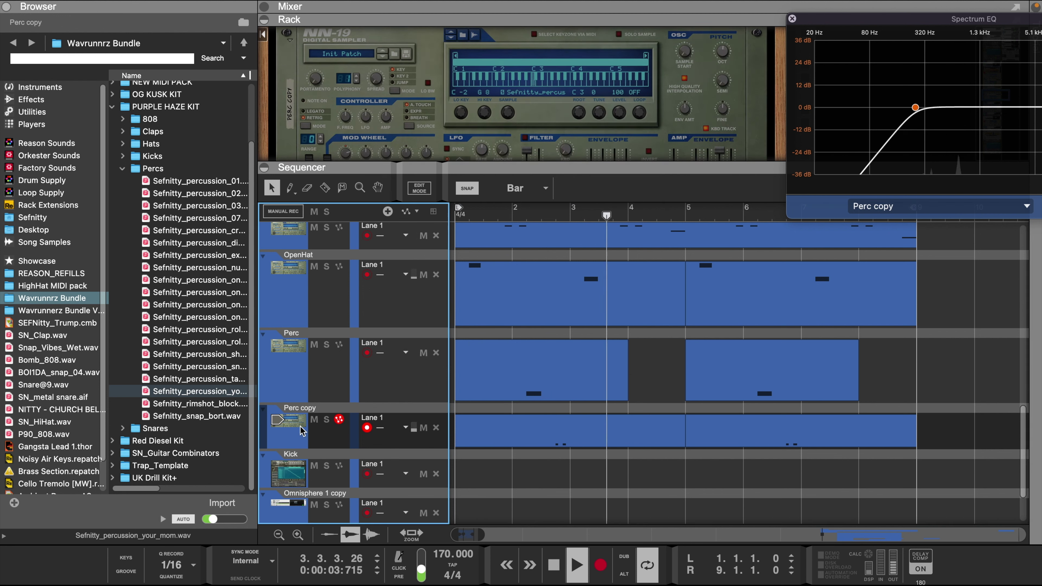
pyautogui.scroll(2, 591, 81)
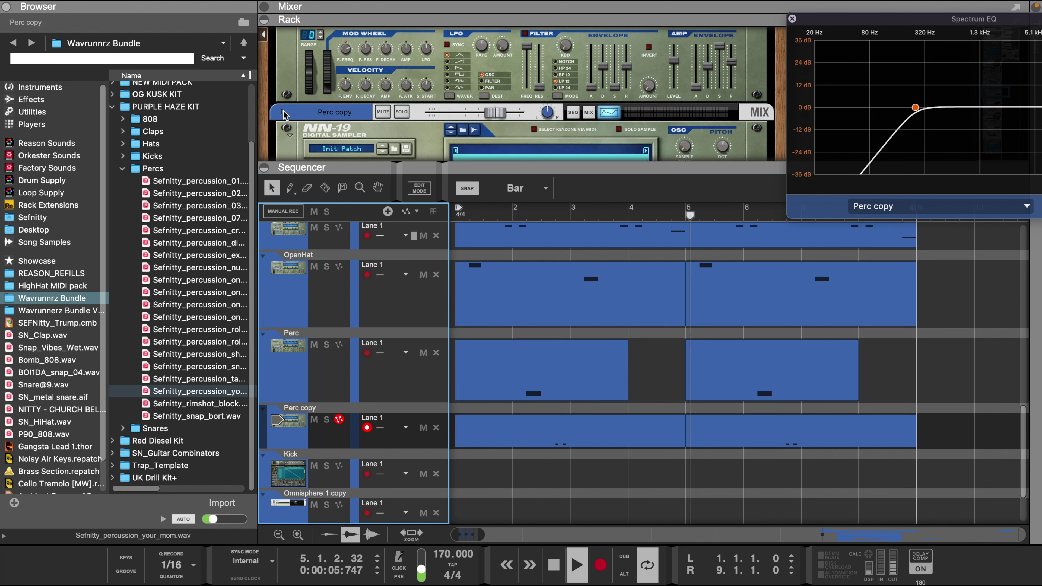
pyautogui.click(283, 111)
pyautogui.click(308, 139)
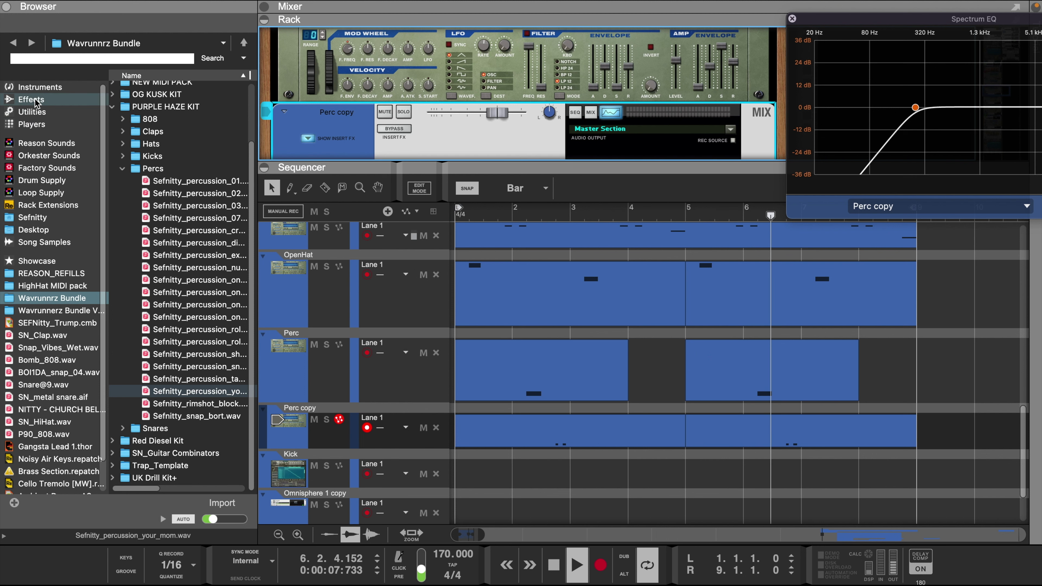
pyautogui.click(59, 101)
pyautogui.scroll(10, 181, 206)
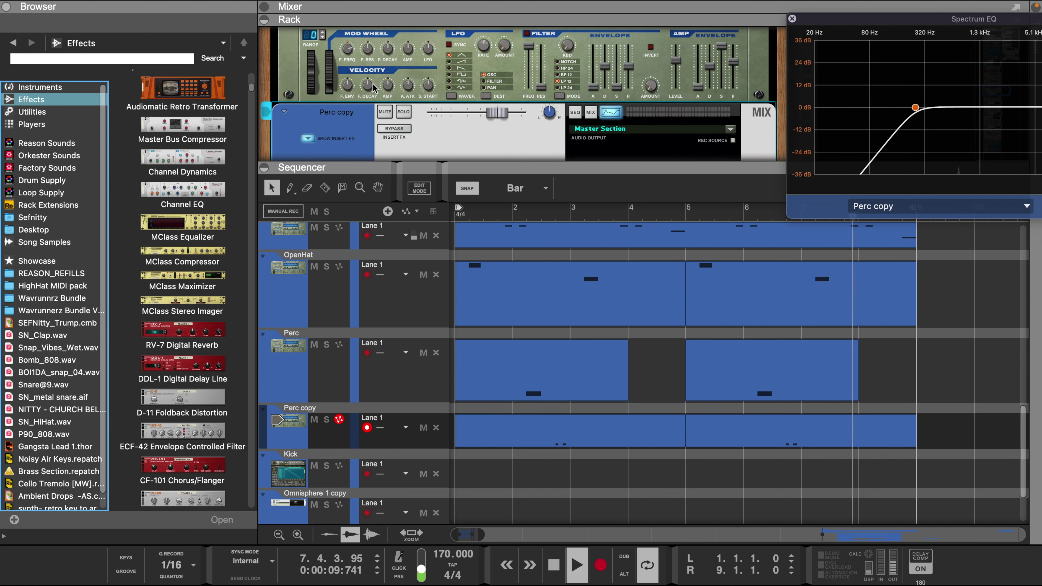
pyautogui.scroll(-3, 385, 86)
pyautogui.scroll(-8, 386, 86)
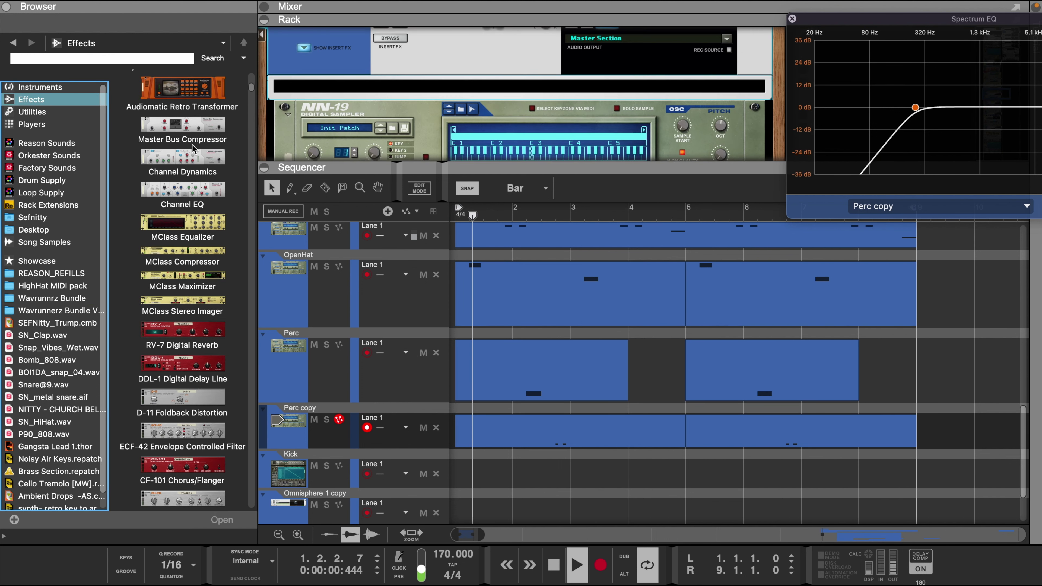
pyautogui.click(189, 164)
pyautogui.scroll(-15, 190, 164)
pyautogui.moveTo(182, 232); pyautogui.dragTo(450, 91)
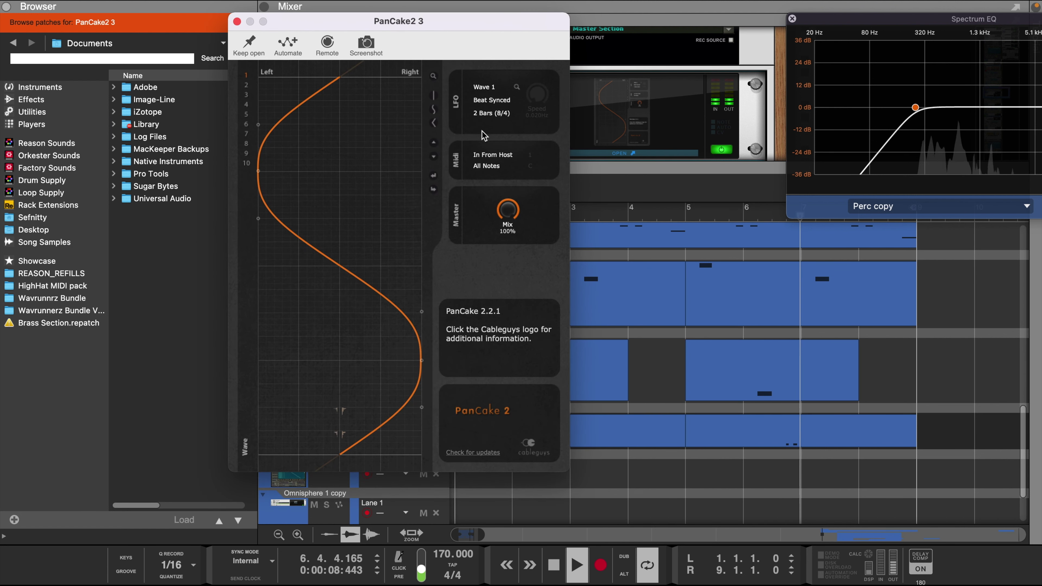
# Step: Set PanCake2's beat-synced LFO rate to 1/4d (3/8) and its mix to about 47%, and close the plugin window
pyautogui.click(491, 113)
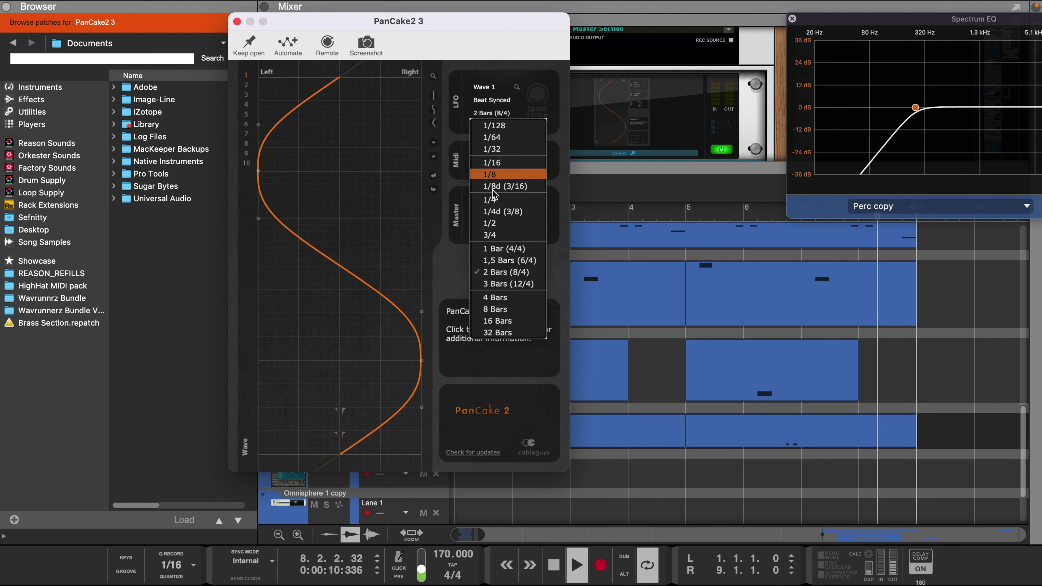
pyautogui.click(492, 223)
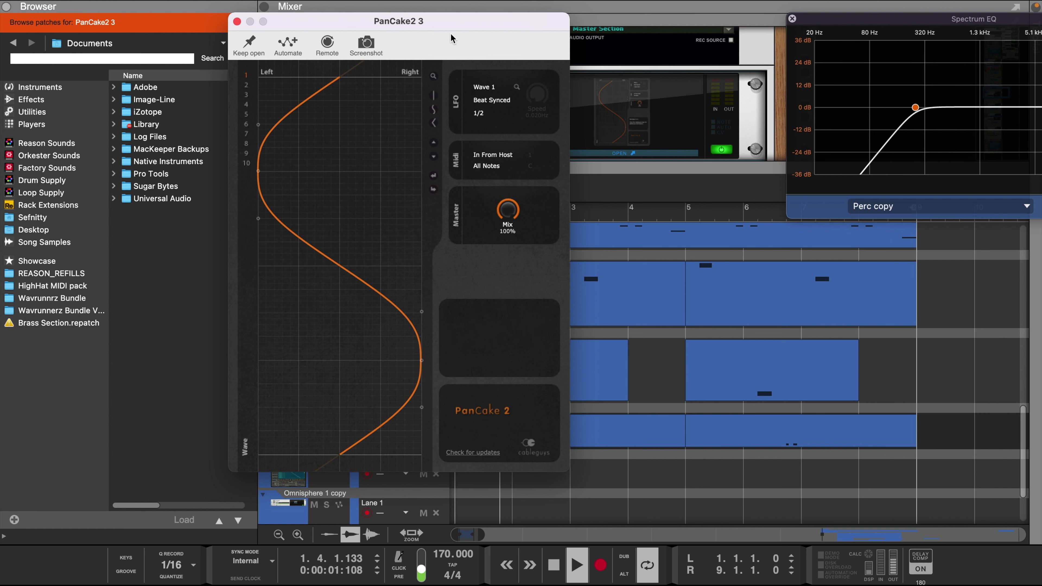
pyautogui.moveTo(451, 38); pyautogui.dragTo(389, 56)
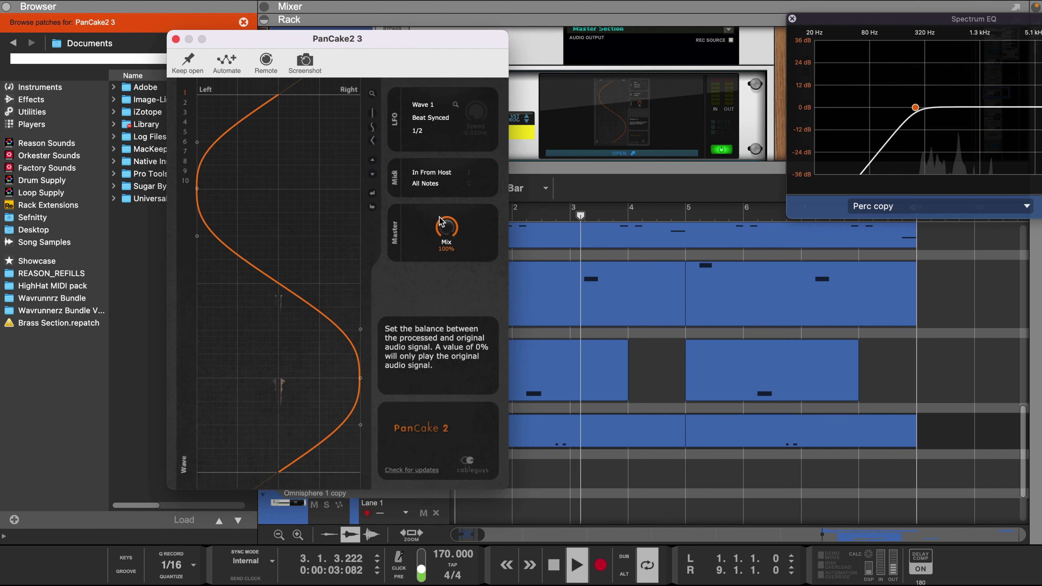
pyautogui.moveTo(440, 221); pyautogui.dragTo(411, 247)
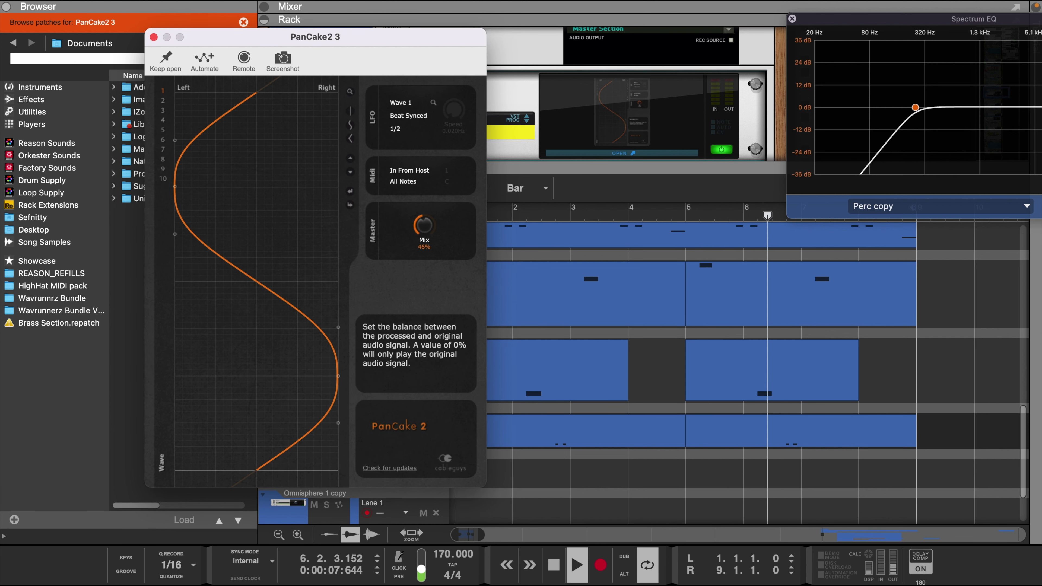
pyautogui.click(399, 135)
pyautogui.click(415, 214)
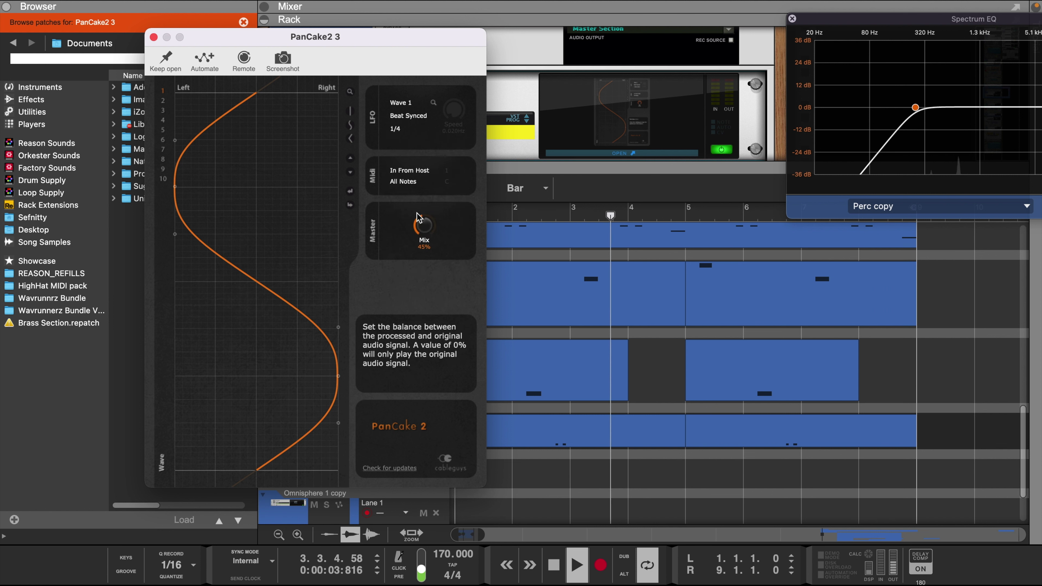
pyautogui.click(399, 130)
pyautogui.click(415, 226)
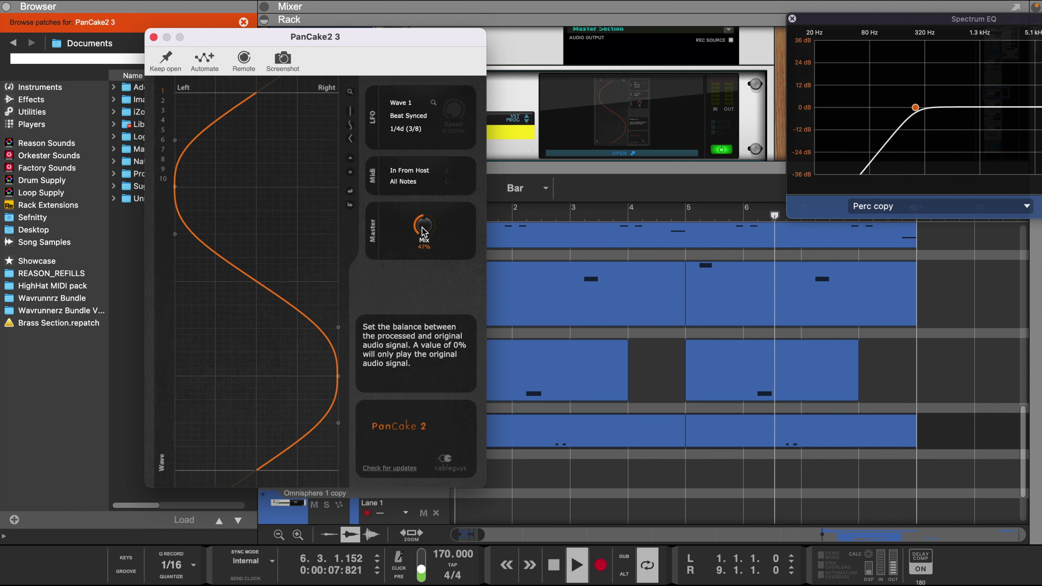
pyautogui.click(154, 37)
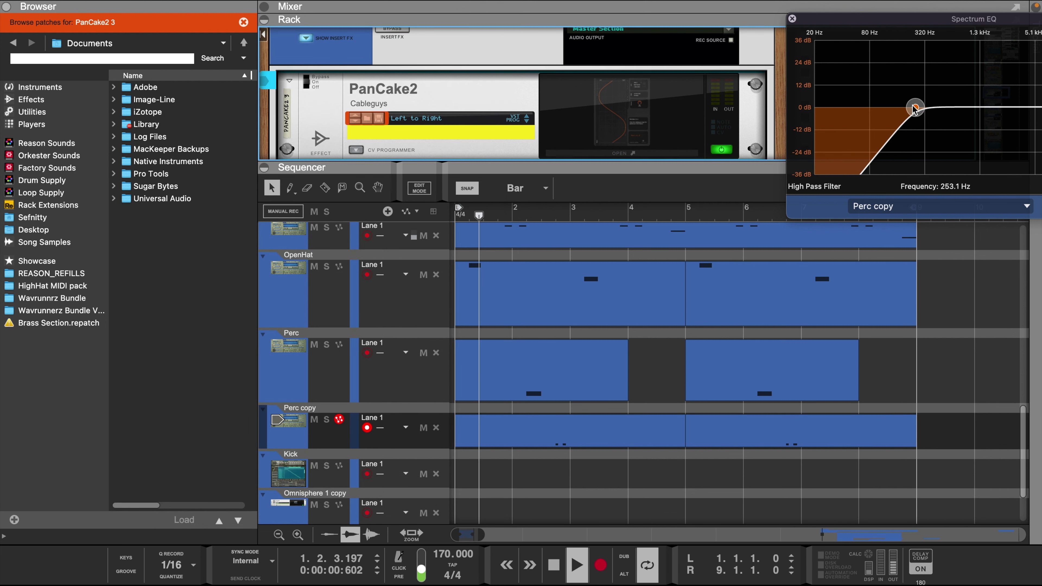
# Step: Set Perc copy's high-pass filter to about 321 Hz and enable its low-pass filter at about 3.54 kHz in the Spectrum EQ
pyautogui.moveTo(915, 108); pyautogui.dragTo(925, 109)
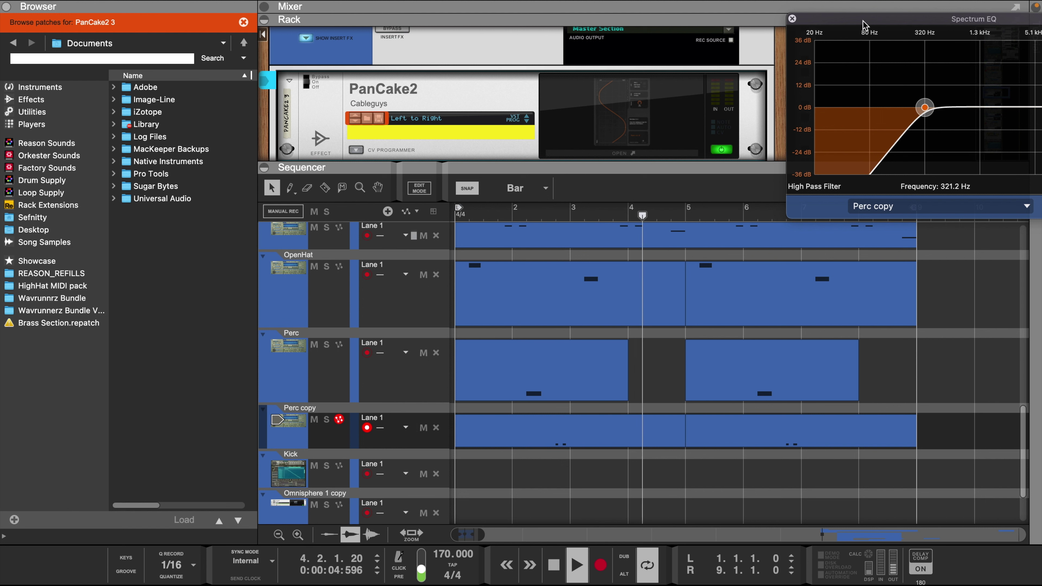
pyautogui.moveTo(902, 18); pyautogui.dragTo(697, 14)
pyautogui.click(906, 46)
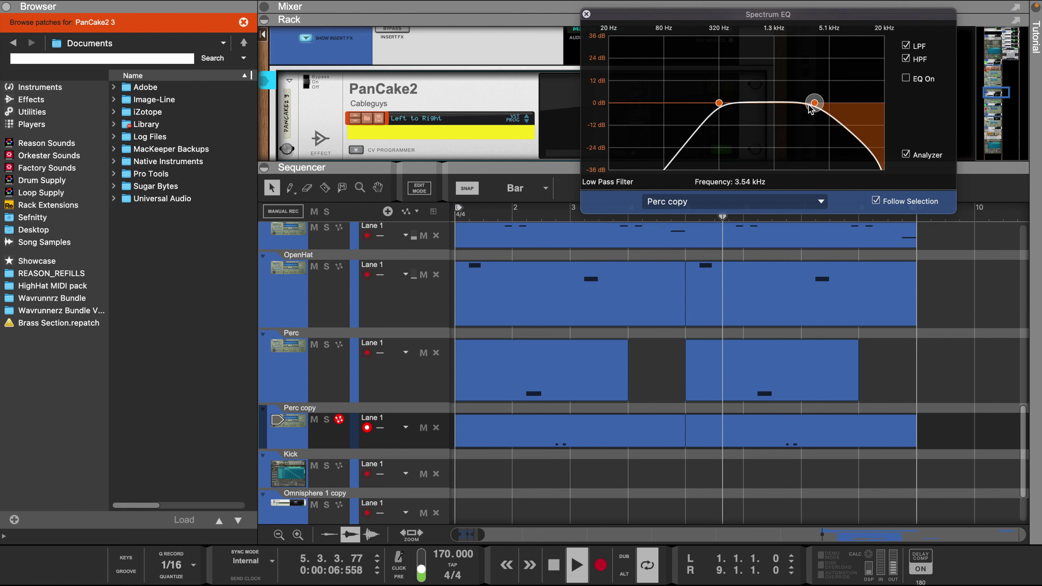
# Step: Enable the low-pass filter on the Perc channel and set its frequency to about 3.28 kHz
pyautogui.click(292, 373)
pyautogui.click(905, 46)
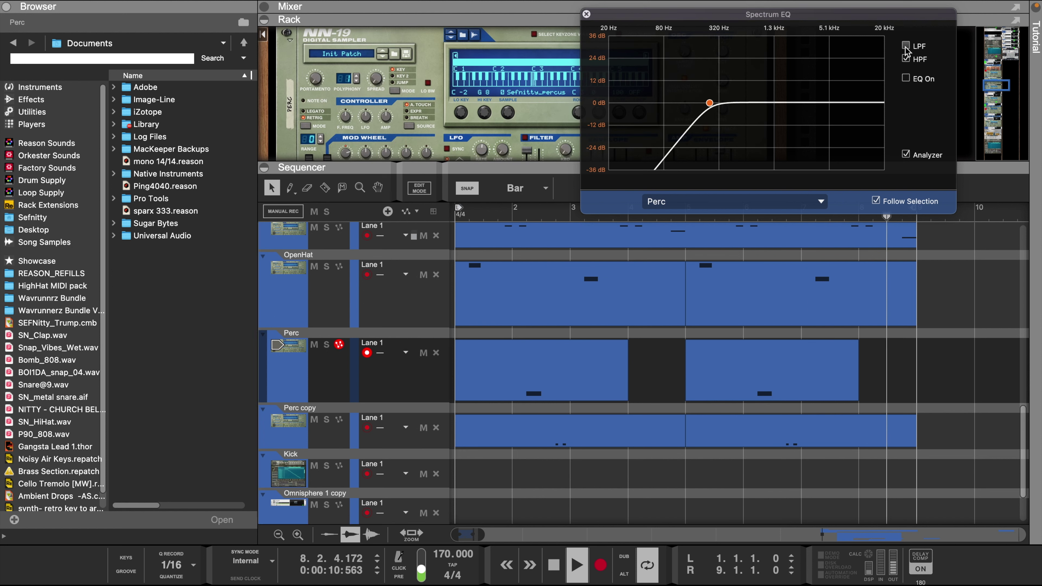
pyautogui.moveTo(815, 106); pyautogui.dragTo(813, 106)
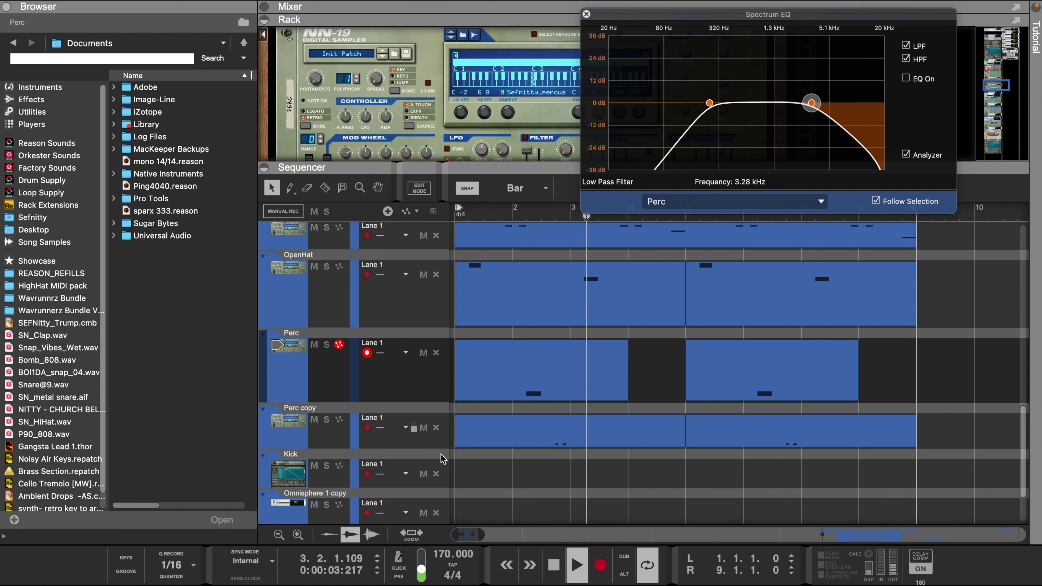
# Step: Set Perc copy's low-pass filter to about 4.71 kHz, close the Spectrum EQ and slightly raise the channel's level
pyautogui.click(284, 429)
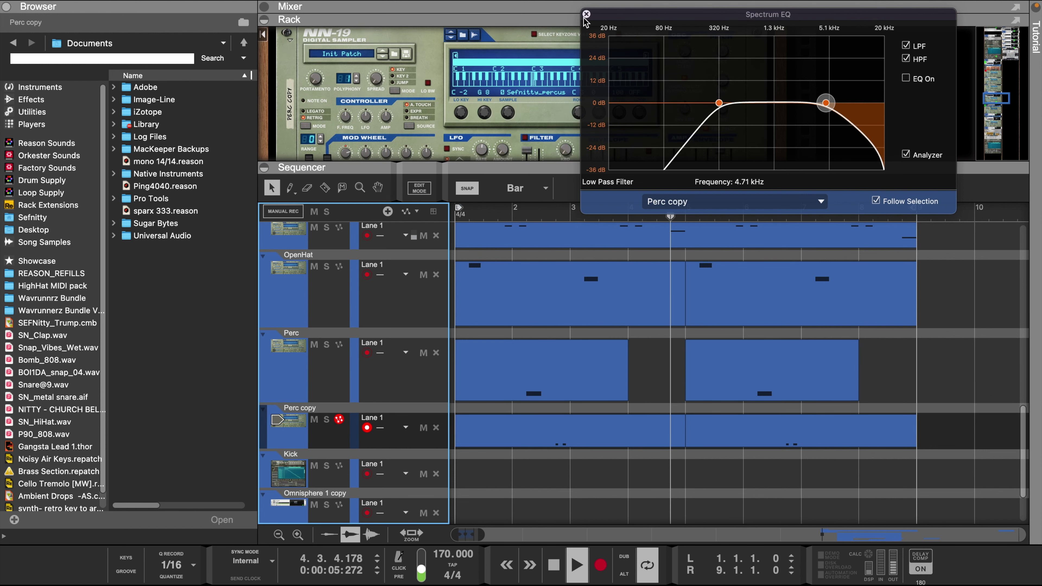
pyautogui.scroll(-5, 614, 94)
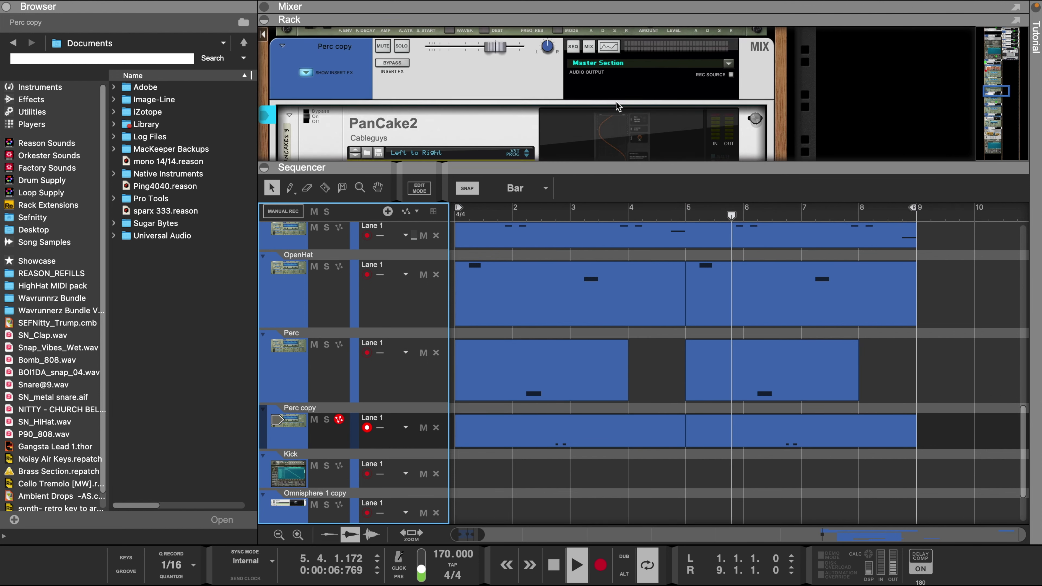
pyautogui.moveTo(495, 110); pyautogui.dragTo(497, 110)
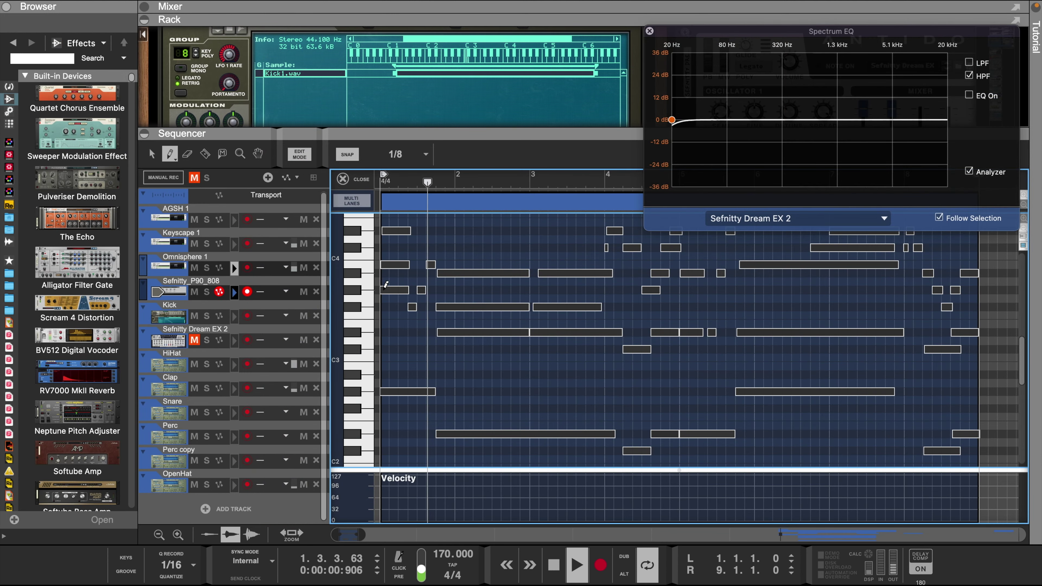
# Step: Draw the Sefnitty_P90_808 bassline through most of bar 5 with G#, F#, two long D#, one C# and two D# notes
pyautogui.click(385, 285)
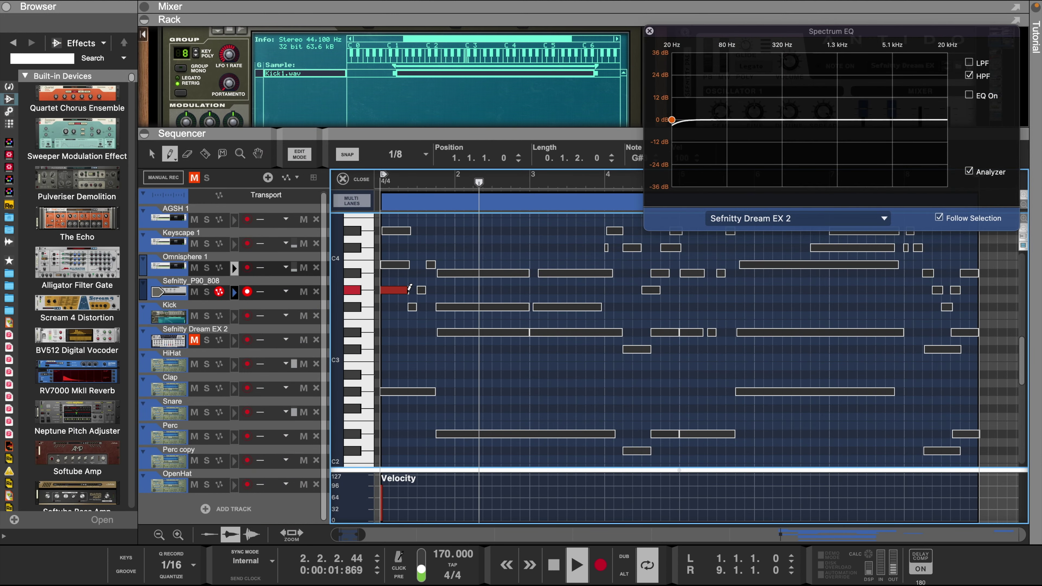
pyautogui.moveTo(410, 307); pyautogui.dragTo(511, 331)
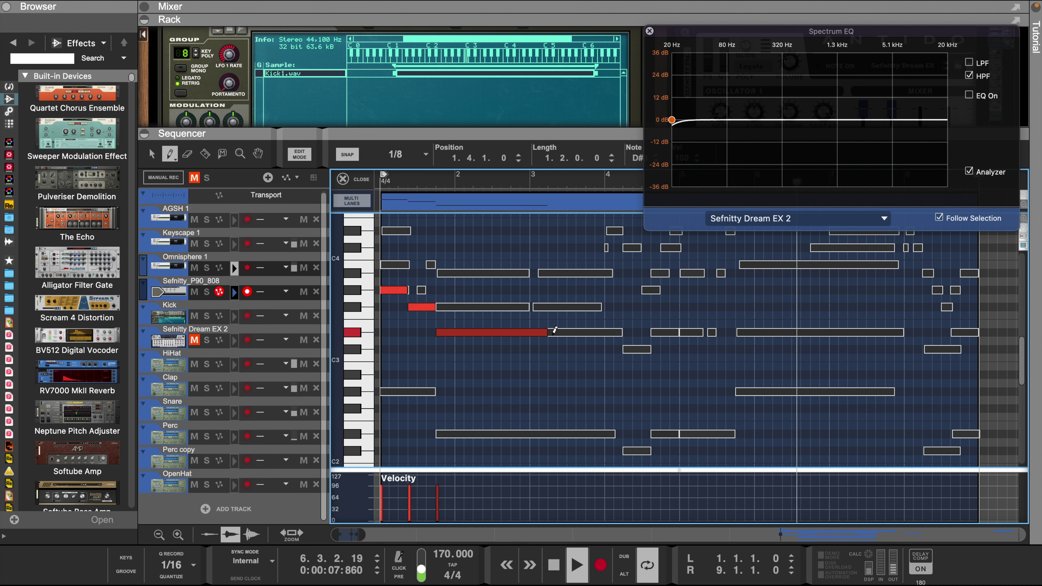
pyautogui.moveTo(554, 330); pyautogui.dragTo(554, 331)
pyautogui.moveTo(554, 331)
pyautogui.mouseDown()
pyautogui.moveTo(621, 331)
pyautogui.moveTo(623, 345)
pyautogui.mouseUp()
pyautogui.moveTo(624, 349); pyautogui.dragTo(703, 329)
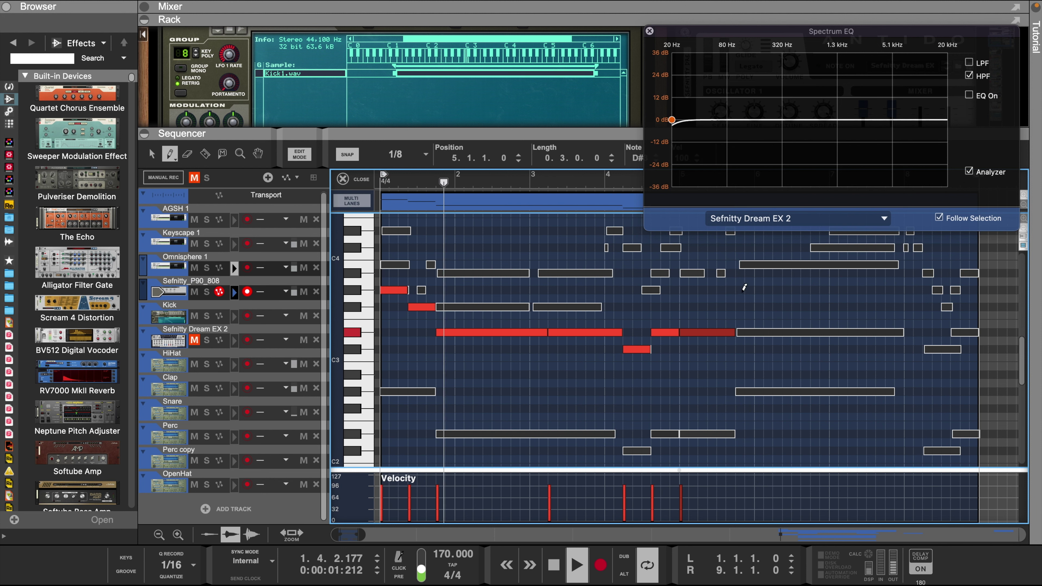
# Step: Continue the 808 bassline with three consecutive G# notes starting at 5.4.1, 6.4.1 and 7.1.1
pyautogui.moveTo(742, 288); pyautogui.dragTo(801, 284)
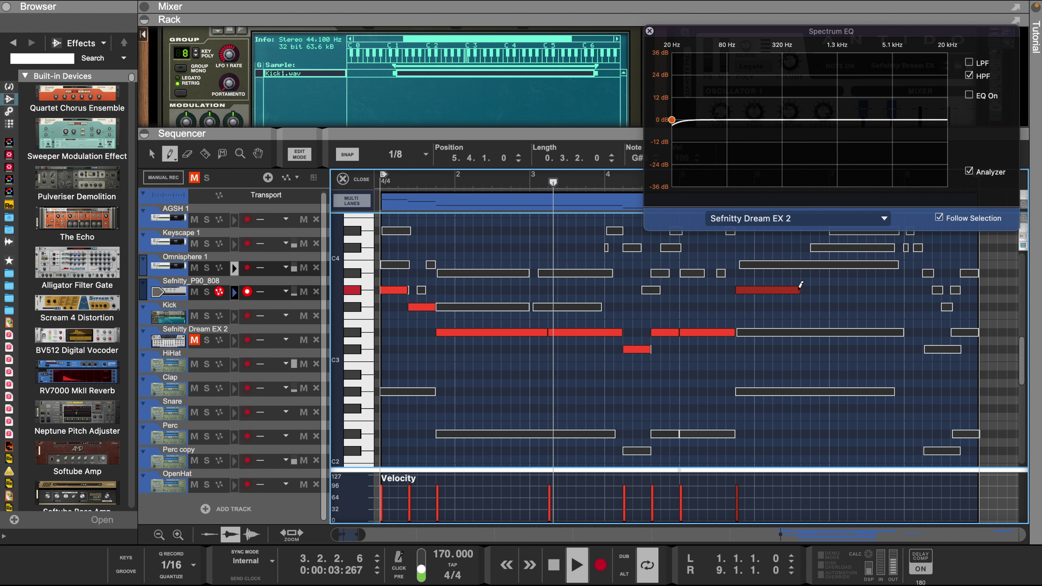
pyautogui.click(818, 289)
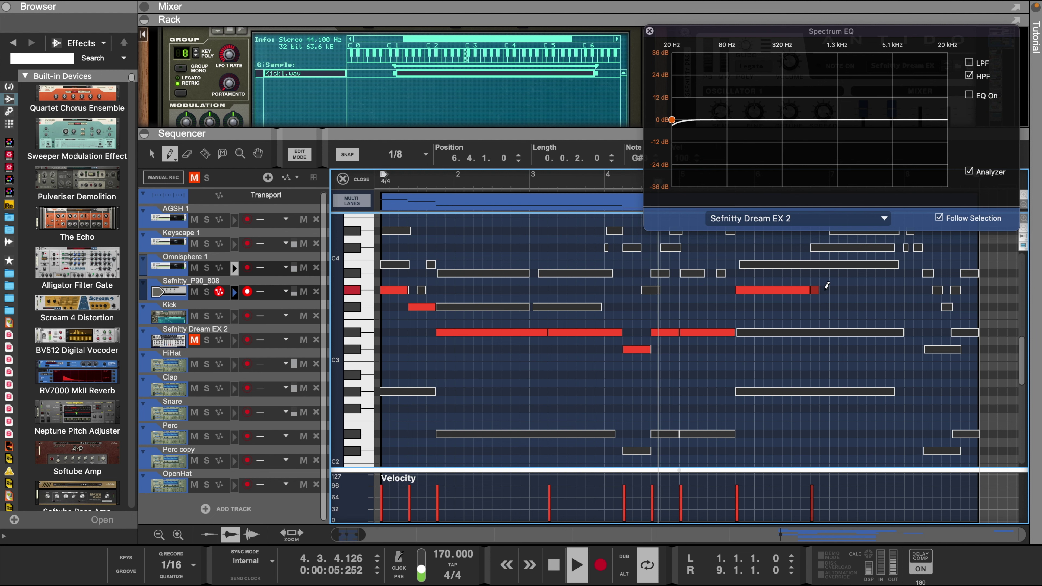
pyautogui.moveTo(833, 286); pyautogui.dragTo(887, 285)
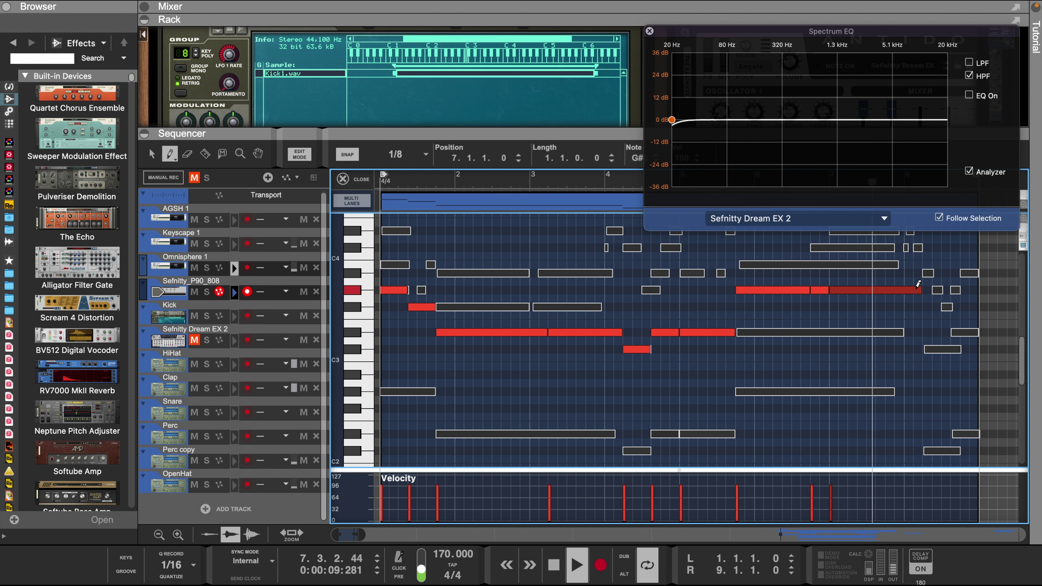
# Step: Shift the last two G# notes to 6.4.3 and 7.1.3, and lengthen the G# at 5.4.1 to 1.0.2.0 to meet them
pyautogui.press('q')
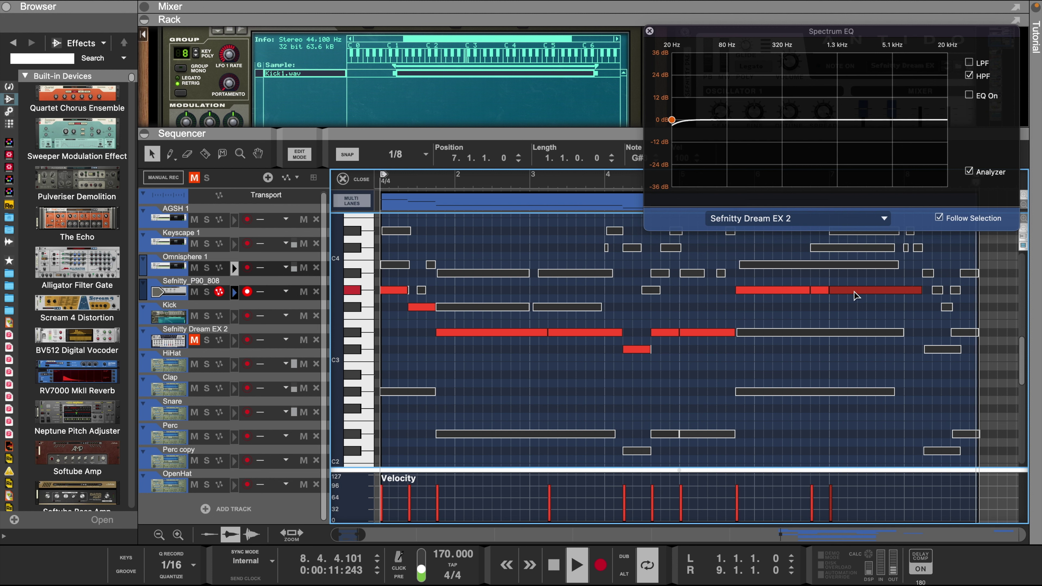
pyautogui.moveTo(821, 295); pyautogui.dragTo(830, 294)
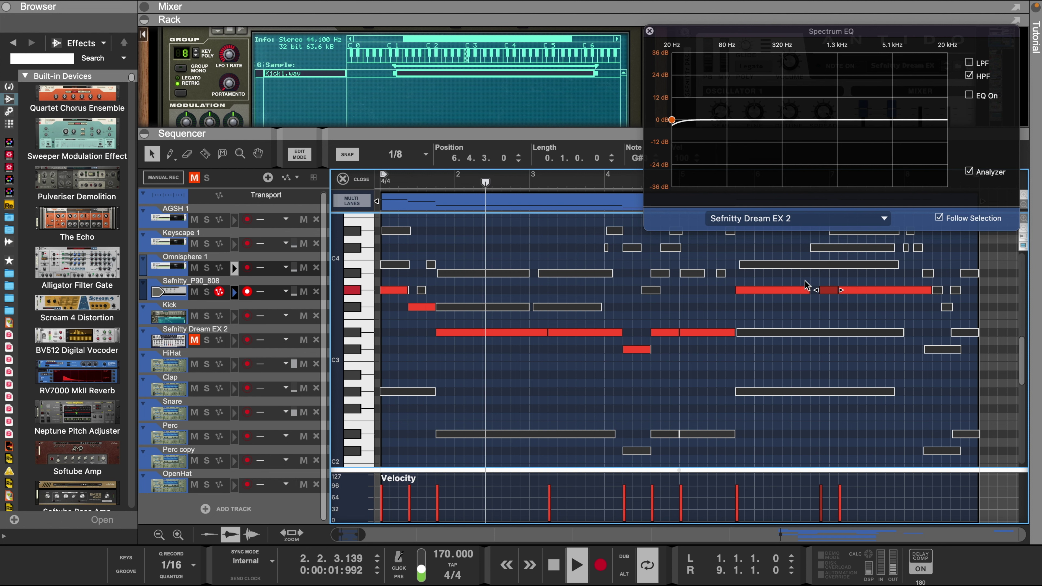
pyautogui.click(812, 290)
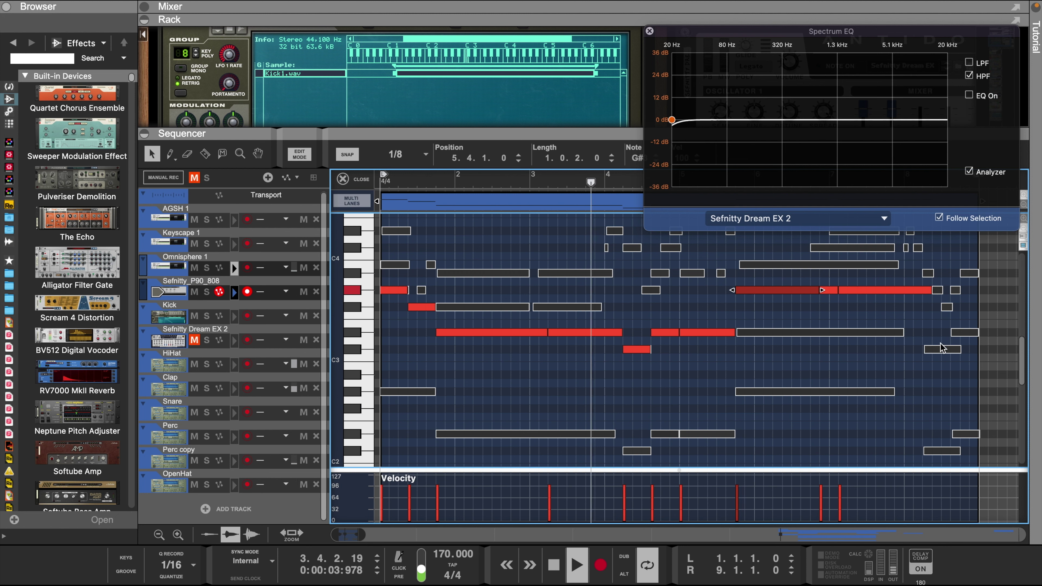
# Step: Draw a C# note at 8.2.1 and two short D# notes from 8.3.3 to finish the 808 bassline
pyautogui.press('w')
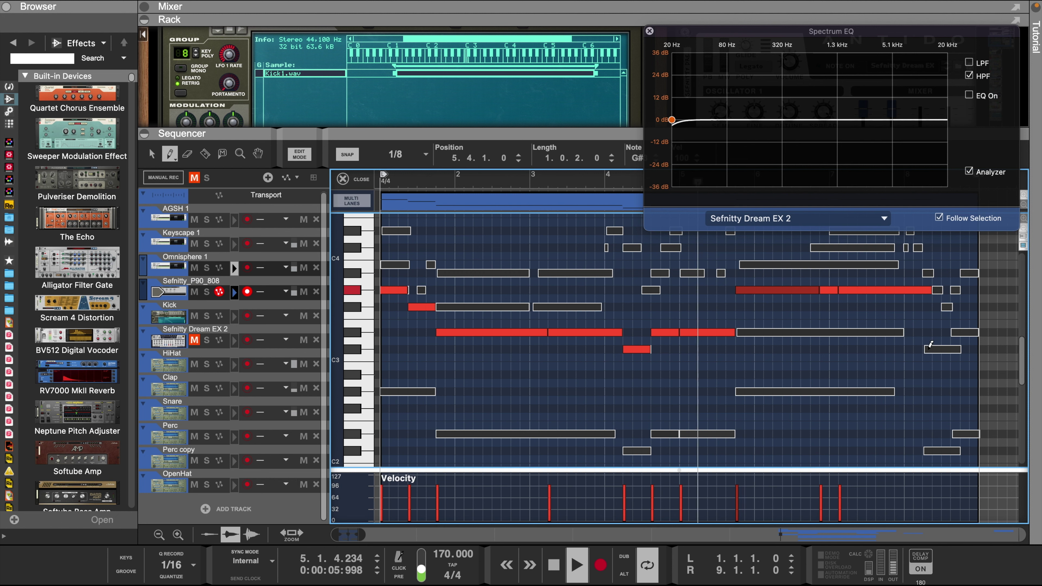
pyautogui.click(928, 349)
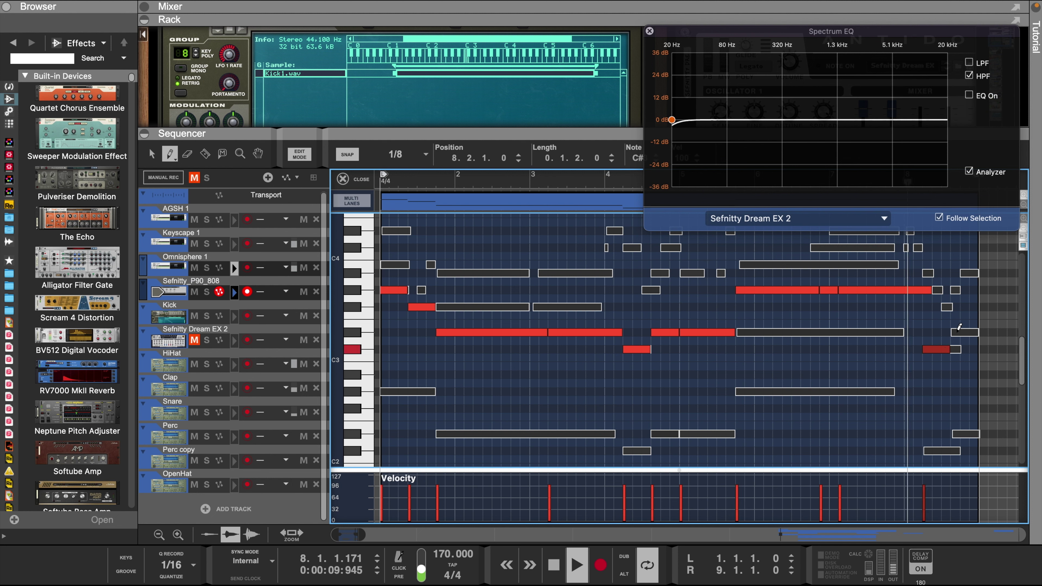
pyautogui.moveTo(956, 332); pyautogui.dragTo(970, 332)
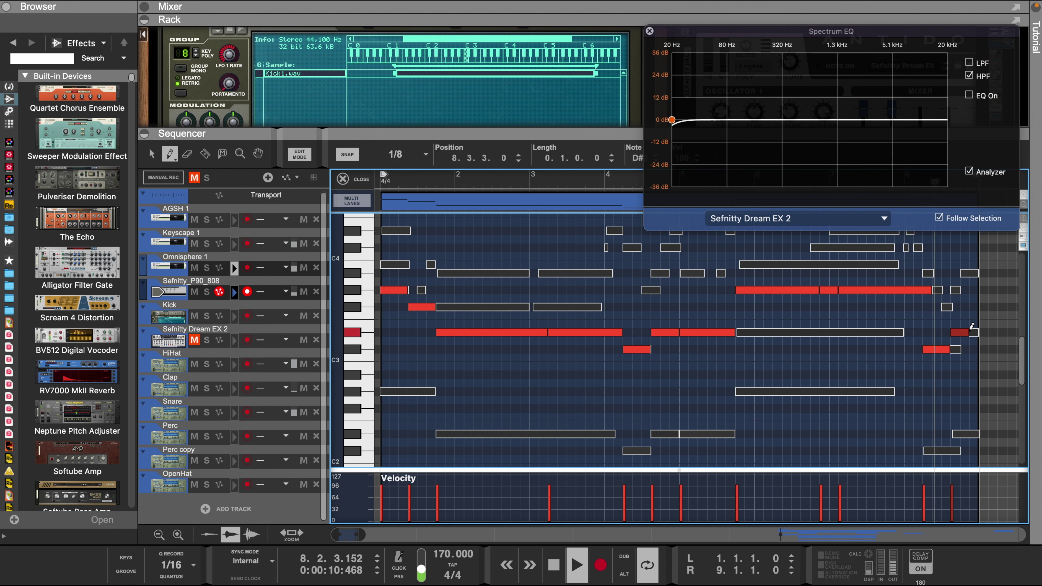
# Step: Shorten the G# note at 7.1.3 to 1.0.2.0 and raise the velocity of all the 808 notes to the maximum
pyautogui.press('q')
pyautogui.click(924, 292)
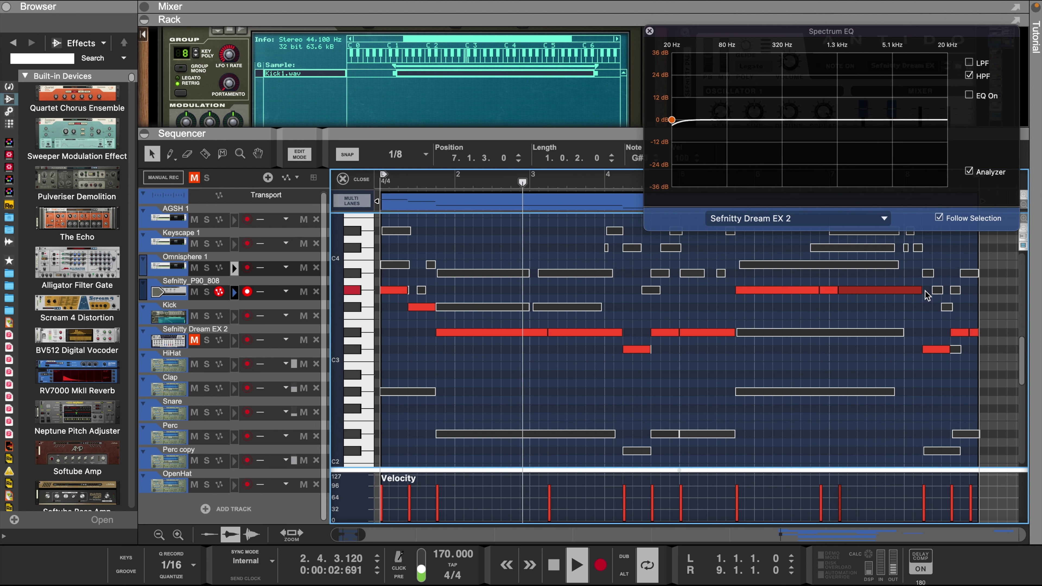
pyautogui.press('w')
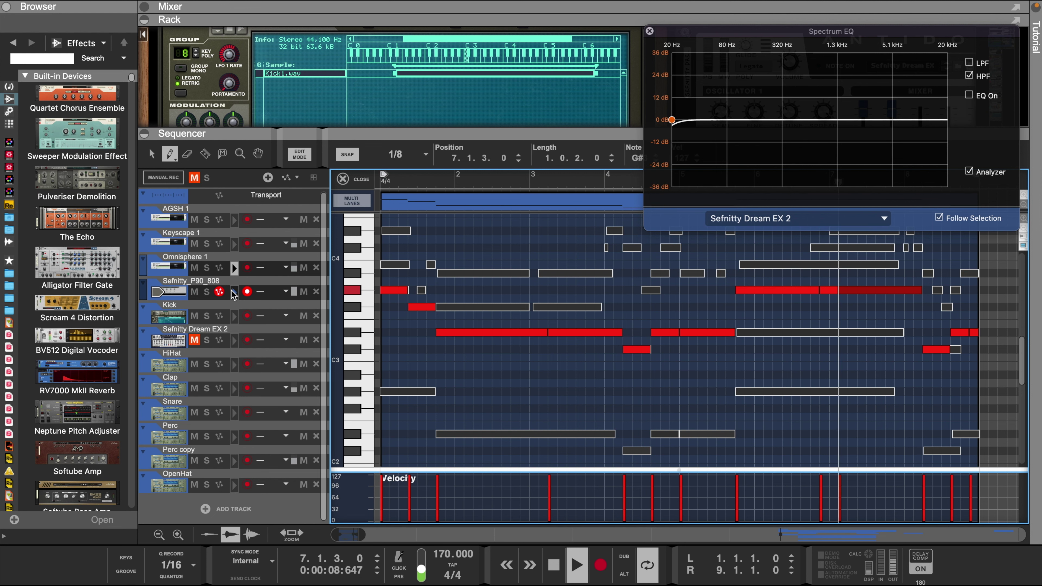
# Step: Show the Sefnitty_P90_808 channel in the rack and the Spectrum EQ
pyautogui.click(232, 294)
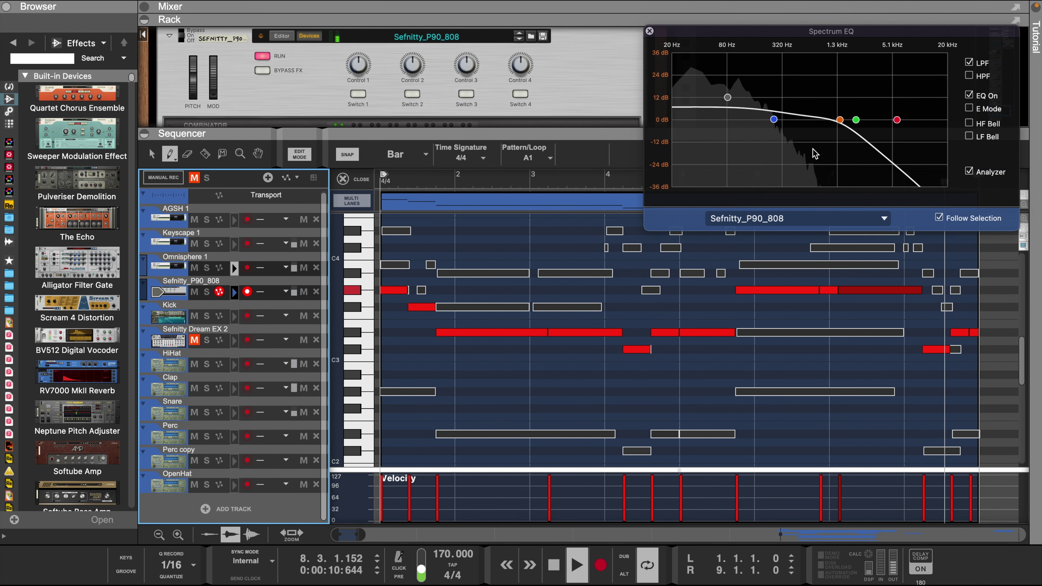
# Step: Leave the 808 note editor and copy the eight-bar Sefnitty_P90_808 clip onto the Kick track at bar 1
pyautogui.click(364, 180)
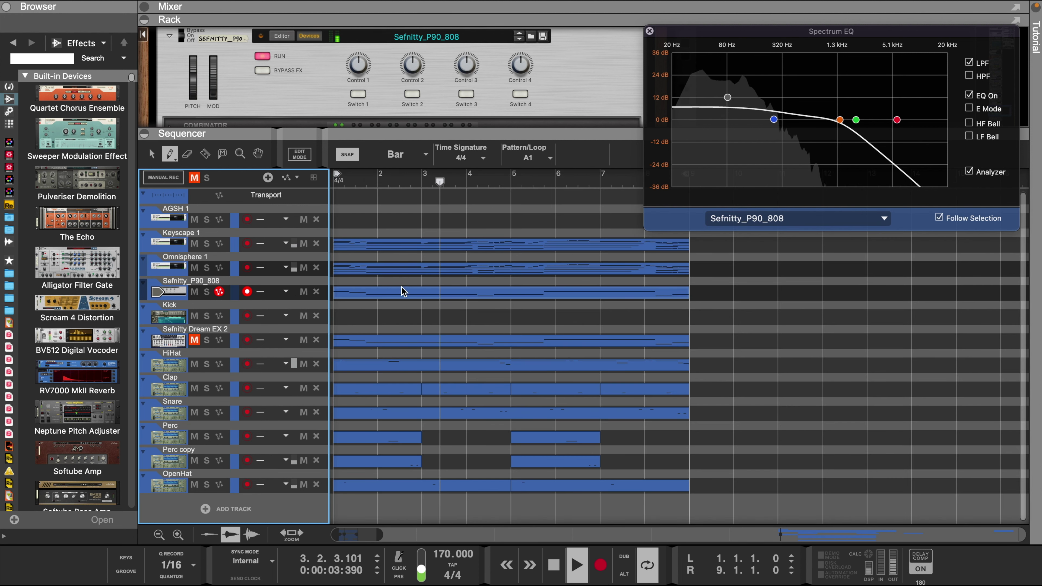
pyautogui.press('q')
pyautogui.moveTo(407, 296); pyautogui.dragTo(406, 318)
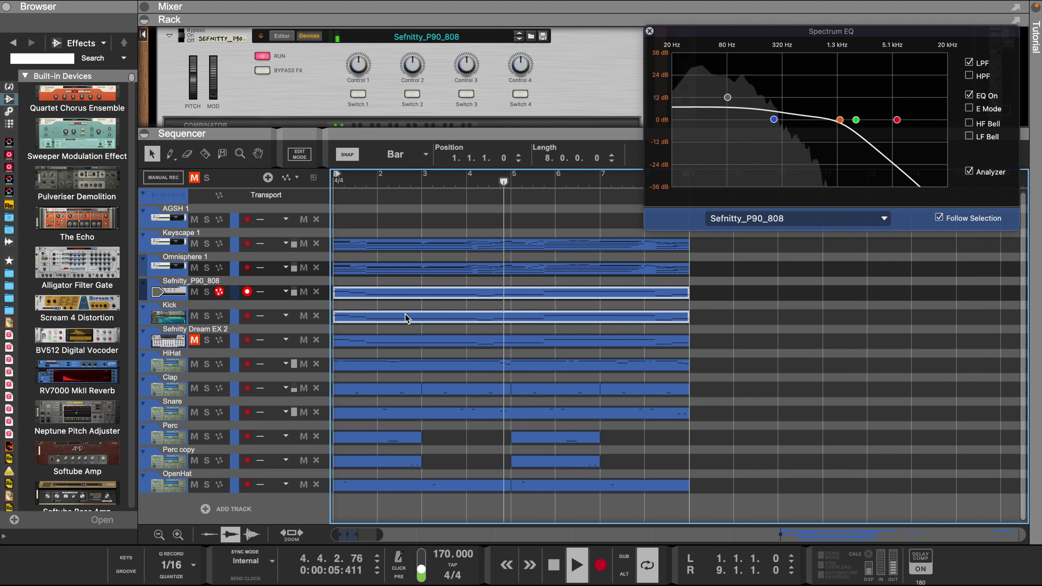
# Step: Set all notes in the Kick clip to C3 so the kick follows the 808 rhythm, and close the Spectrum EQ and note editor
pyautogui.doubleClick(401, 318)
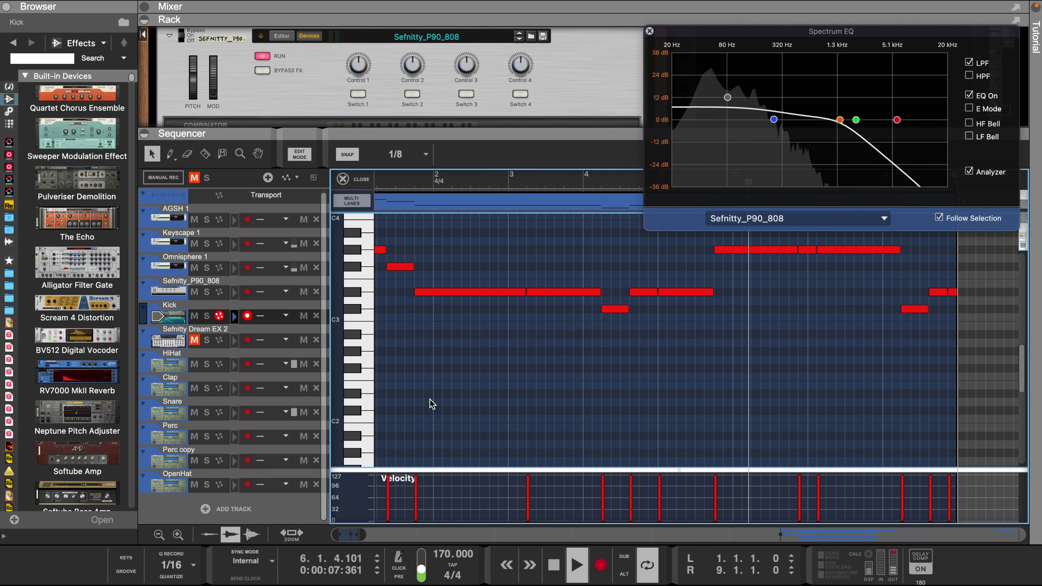
pyautogui.scroll(-3, 443, 396)
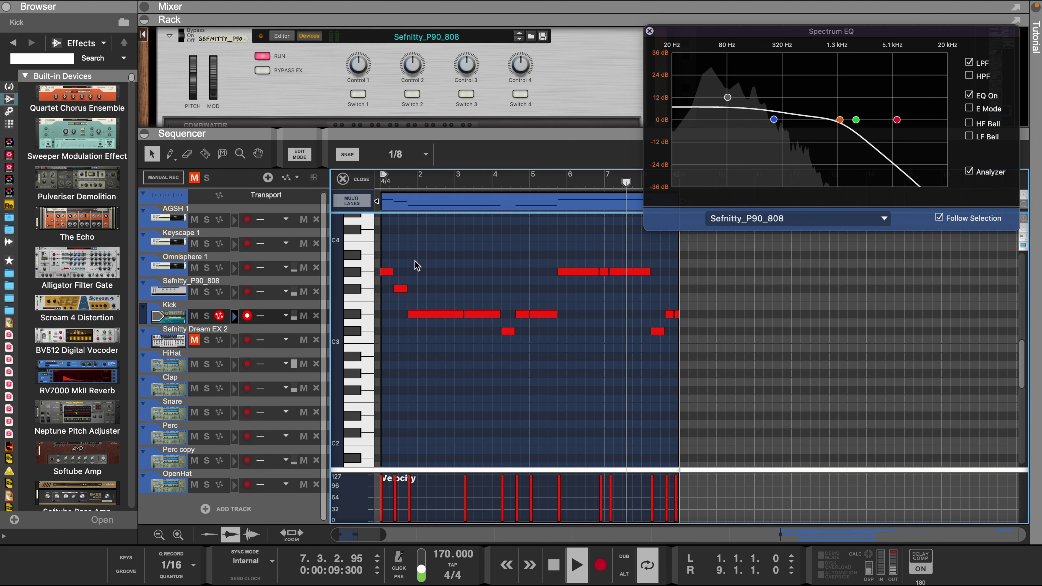
pyautogui.hotkey('ctrl', 'a')
pyautogui.click(649, 30)
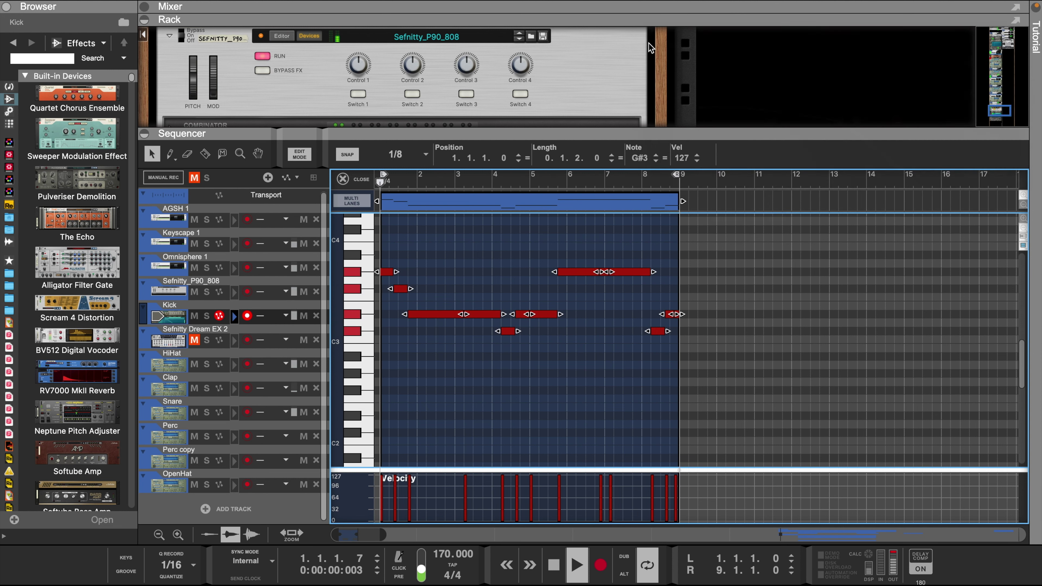
pyautogui.moveTo(656, 161); pyautogui.dragTo(653, 163)
pyautogui.click(653, 163)
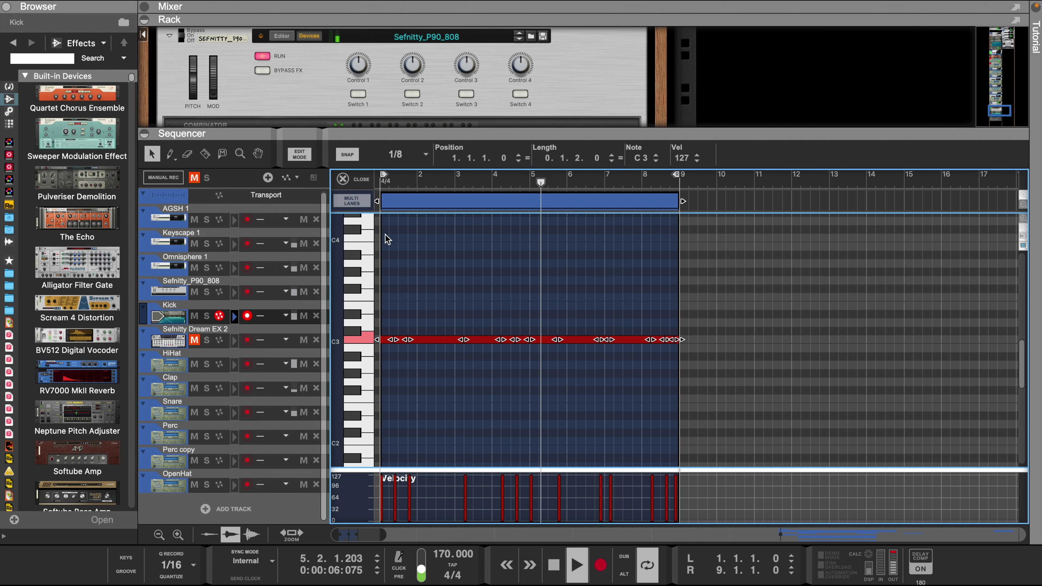
pyautogui.hotkey('ctrl', 'e')
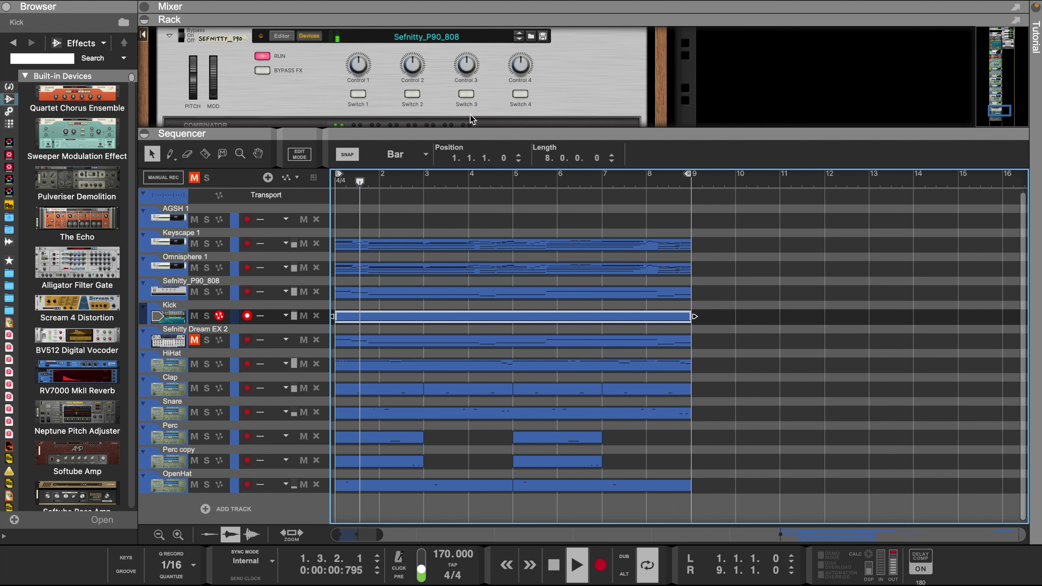
# Step: Show the mixer faders and raise the Keyscape 1 channel level to about -0.47 dB
pyautogui.moveTo(488, 21); pyautogui.dragTo(532, 259)
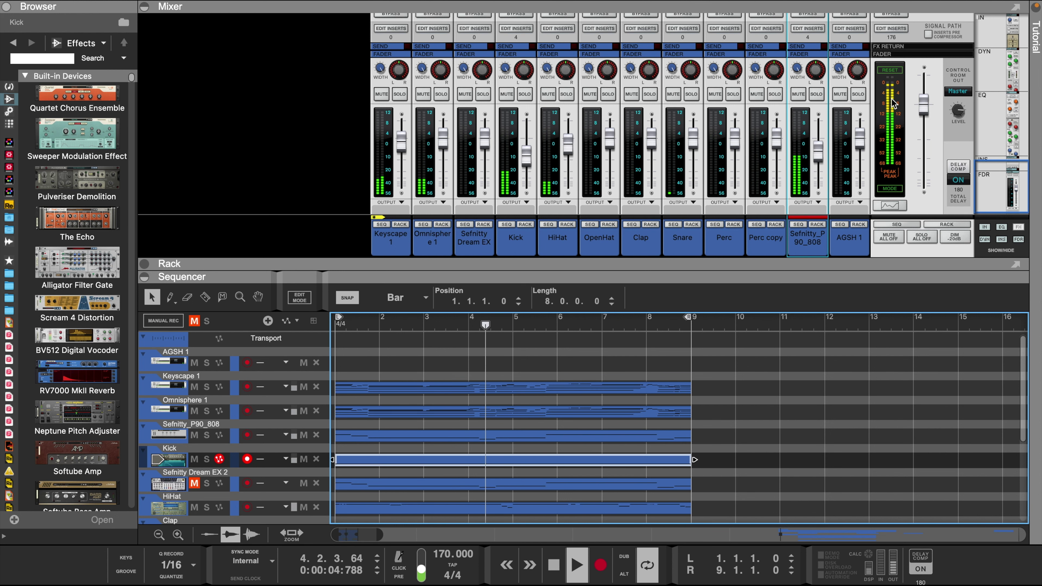
pyautogui.scroll(5, 893, 103)
pyautogui.scroll(-6, 910, 94)
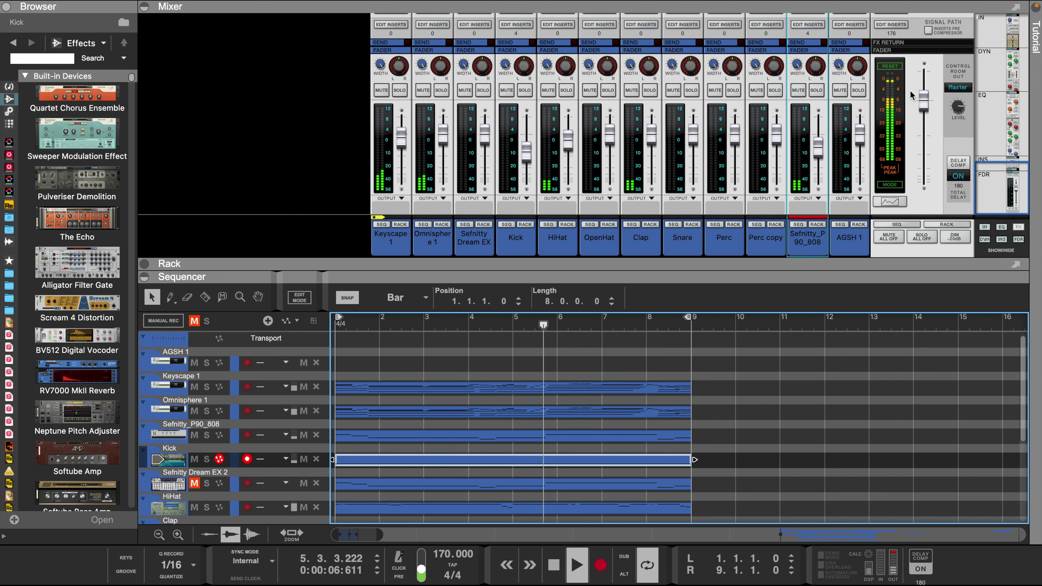
pyautogui.click(401, 144)
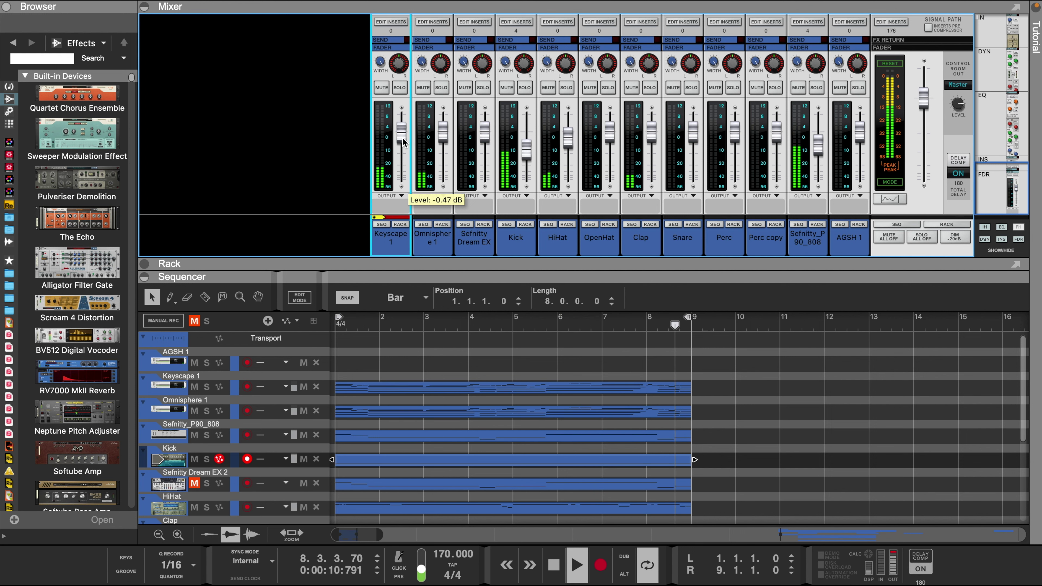
# Step: Enlarge the velocity lane of the Keyscape 1 clip and raise the velocity of all its notes by a few steps
pyautogui.doubleClick(411, 389)
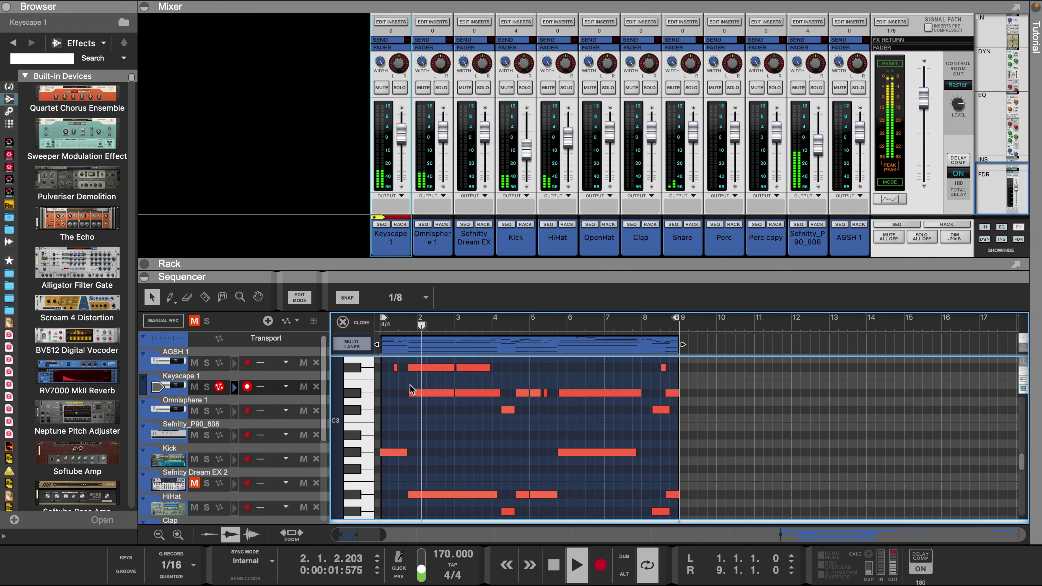
pyautogui.moveTo(476, 276); pyautogui.dragTo(476, 33)
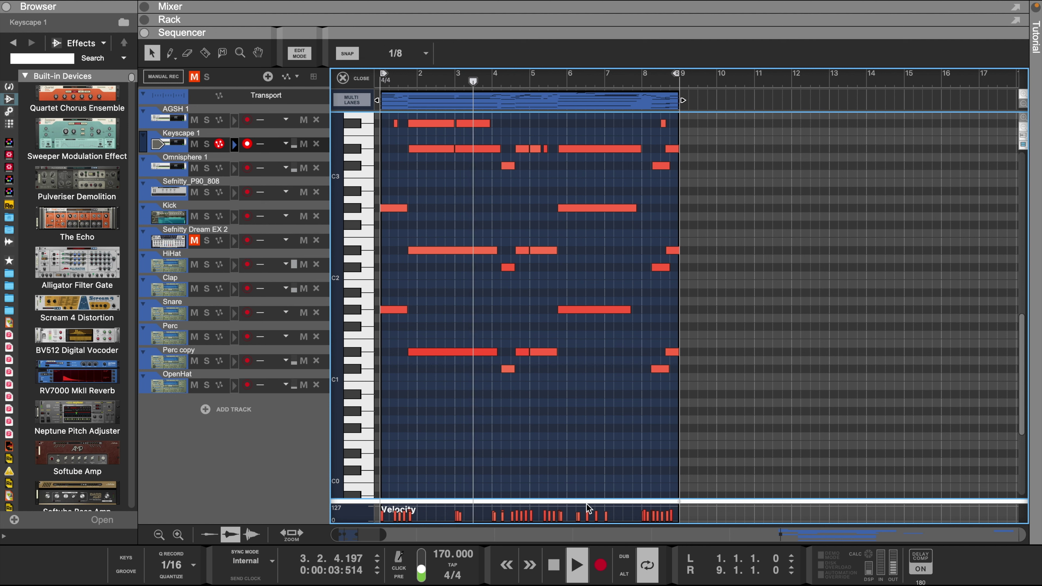
pyautogui.moveTo(588, 499); pyautogui.dragTo(538, 268)
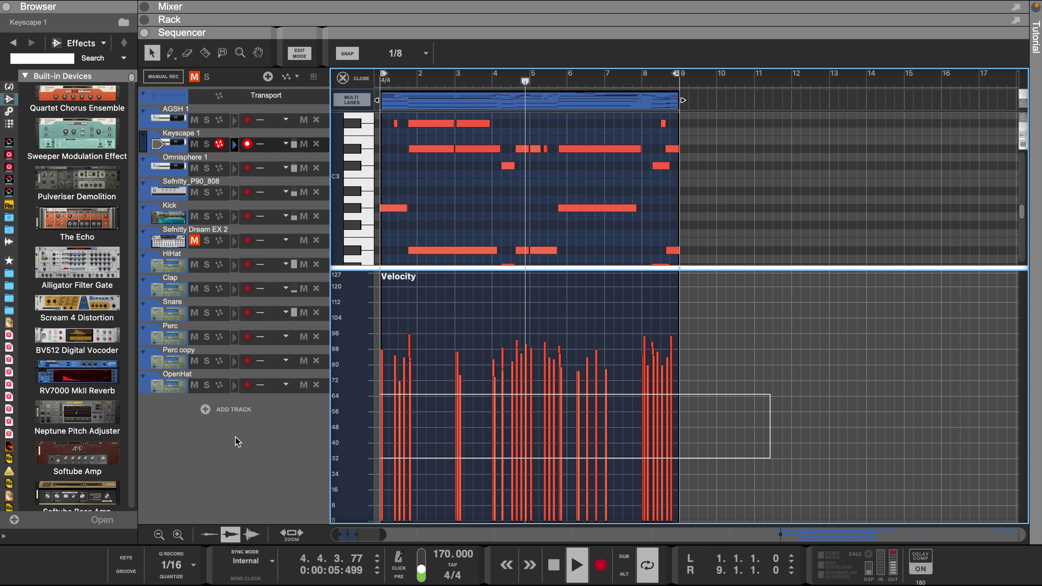
pyautogui.hotkey('ctrl', 'a')
pyautogui.click(697, 54)
pyautogui.click(697, 55)
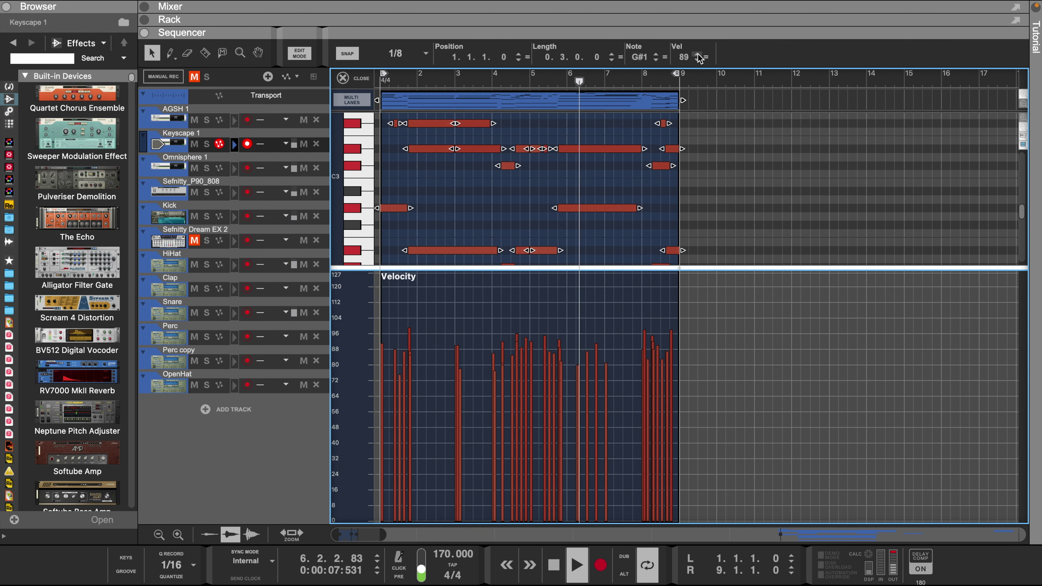
pyautogui.click(698, 54)
pyautogui.click(697, 54)
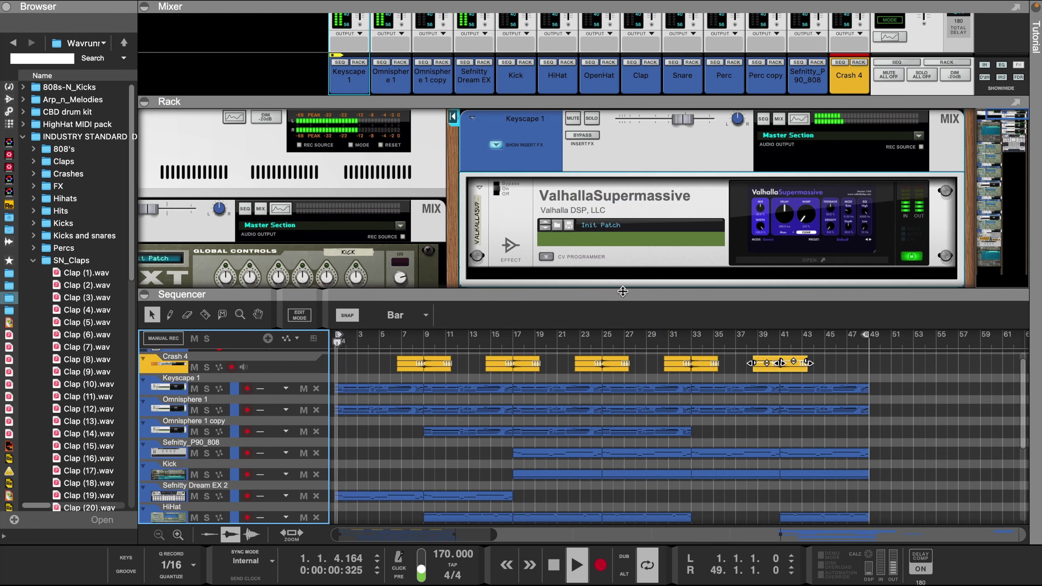
# Step: Enlarge the sequencer and mixer areas and set the start of the playback loop to bar 17
pyautogui.moveTo(650, 297); pyautogui.dragTo(639, 231)
pyautogui.moveTo(600, 101); pyautogui.dragTo(598, 218)
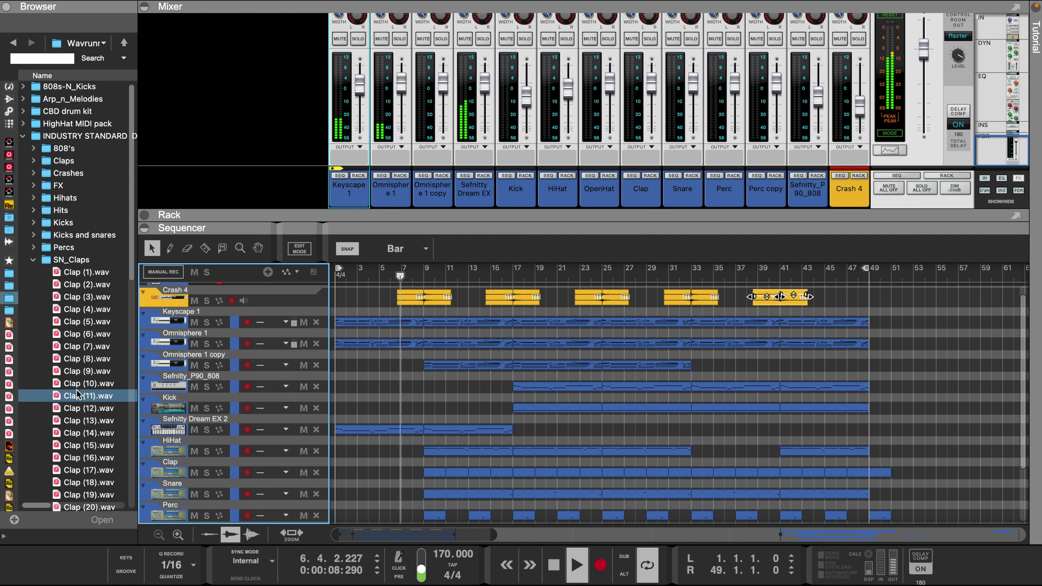
pyautogui.scroll(-9, 77, 389)
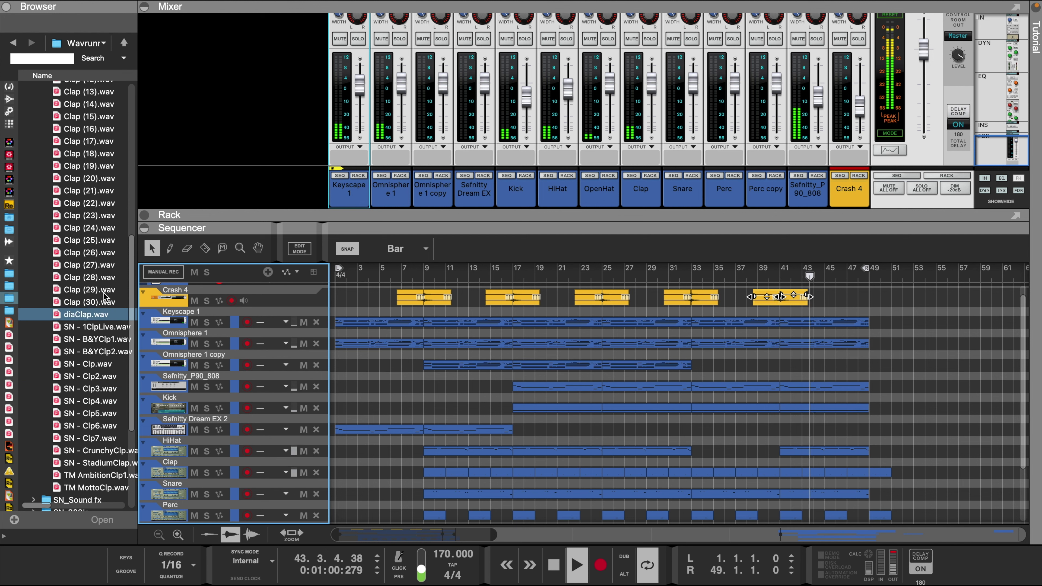
pyautogui.moveTo(339, 271); pyautogui.dragTo(518, 274)
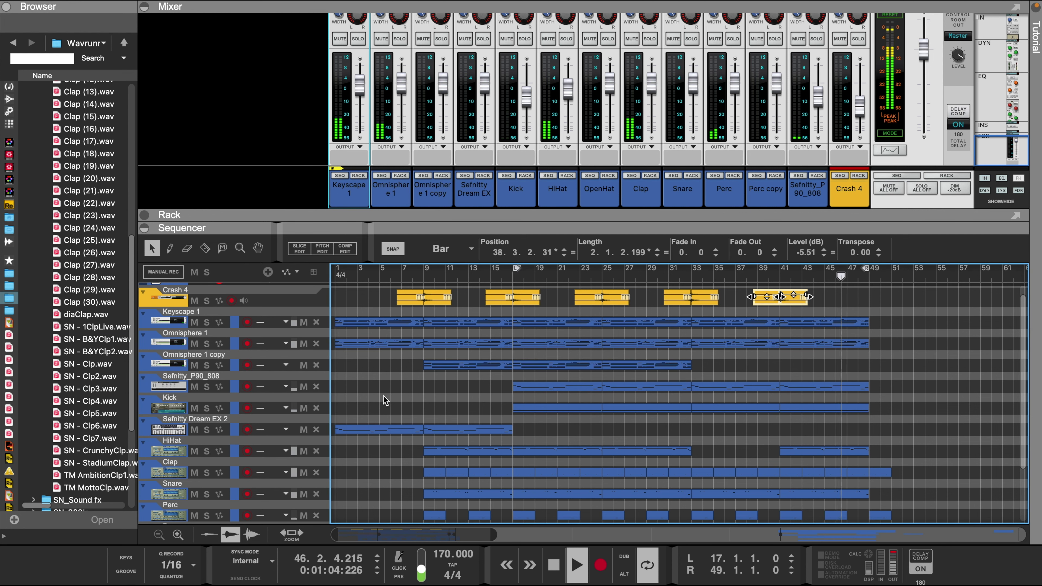
pyautogui.scroll(-2, 380, 397)
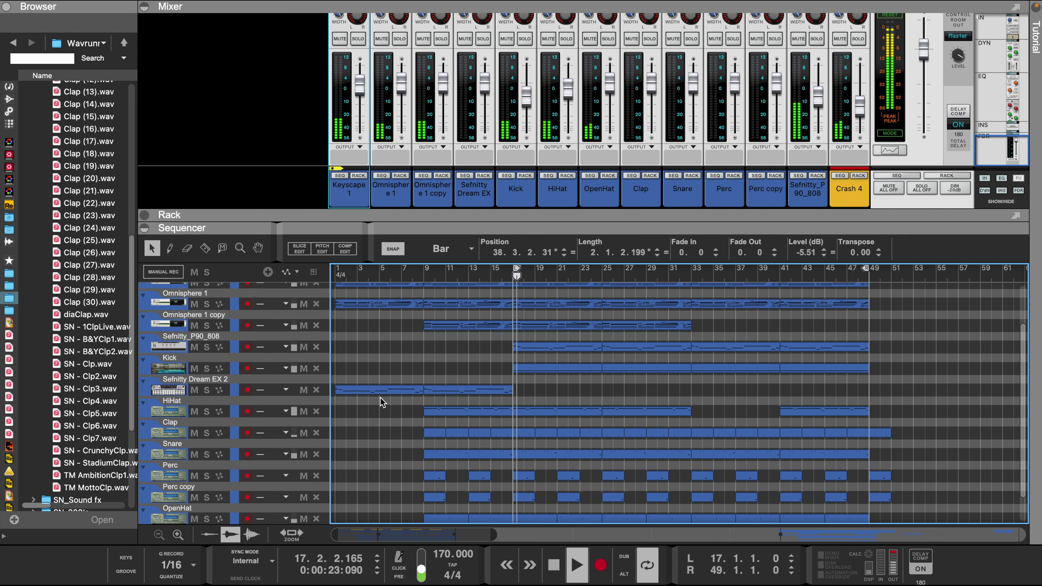
# Step: Check the Master Section in the Spectrum EQ during playback and set the loop to run from bar 1 to bar 33
pyautogui.click(889, 150)
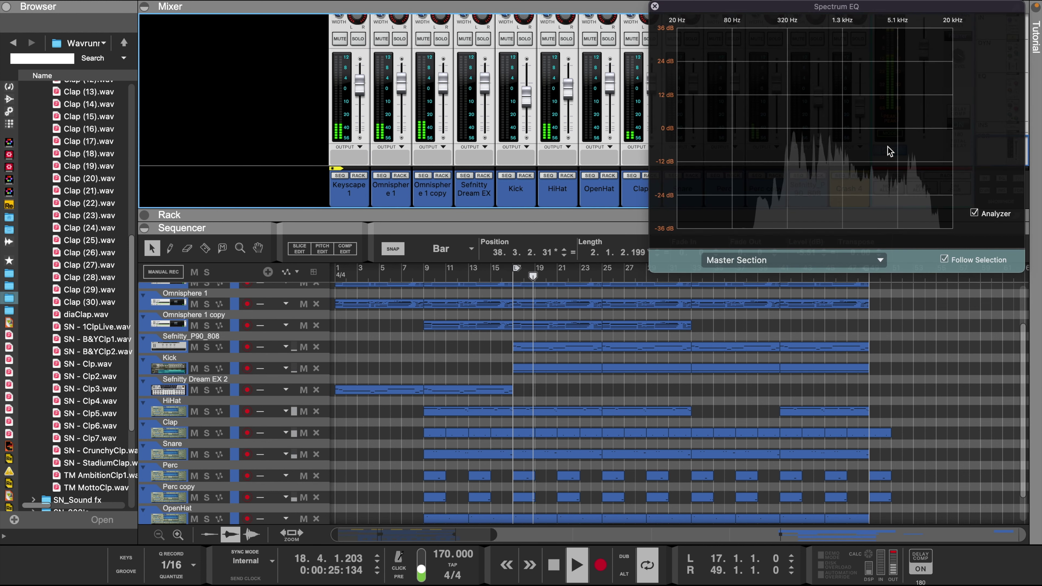
pyautogui.moveTo(889, 7); pyautogui.dragTo(374, 8)
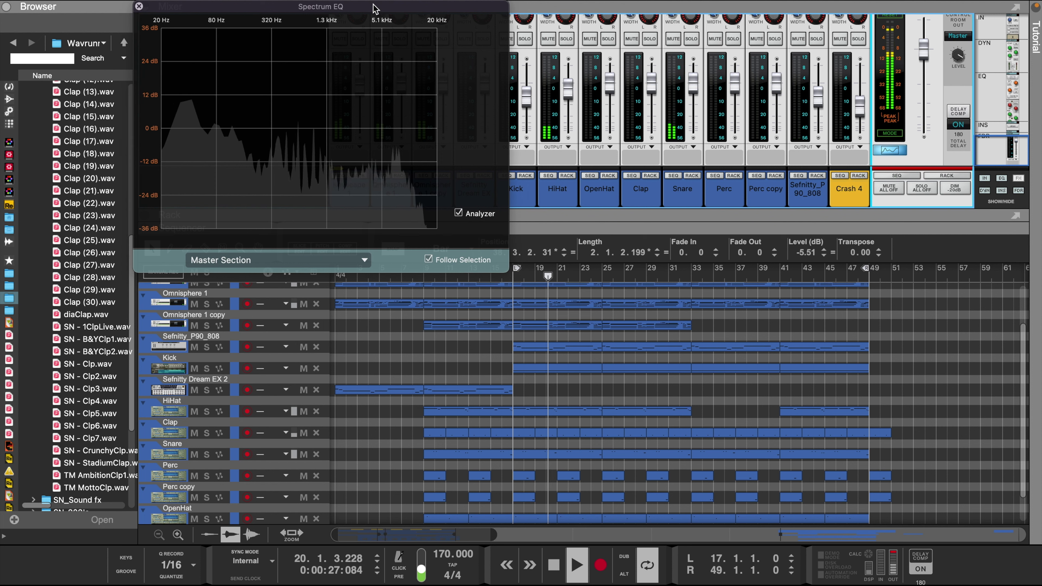
pyautogui.moveTo(865, 269); pyautogui.dragTo(691, 268)
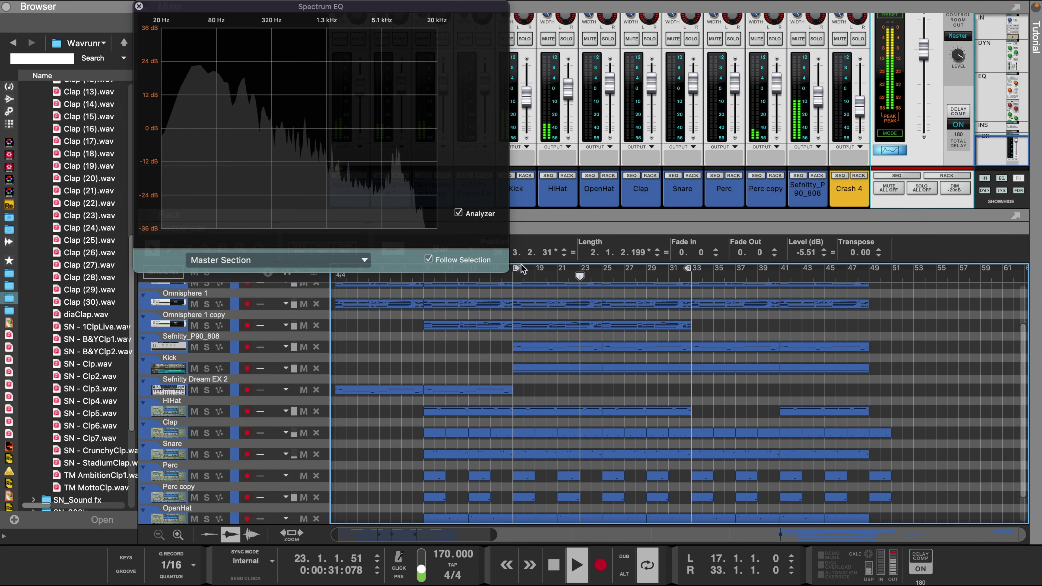
pyautogui.moveTo(517, 268); pyautogui.dragTo(288, 287)
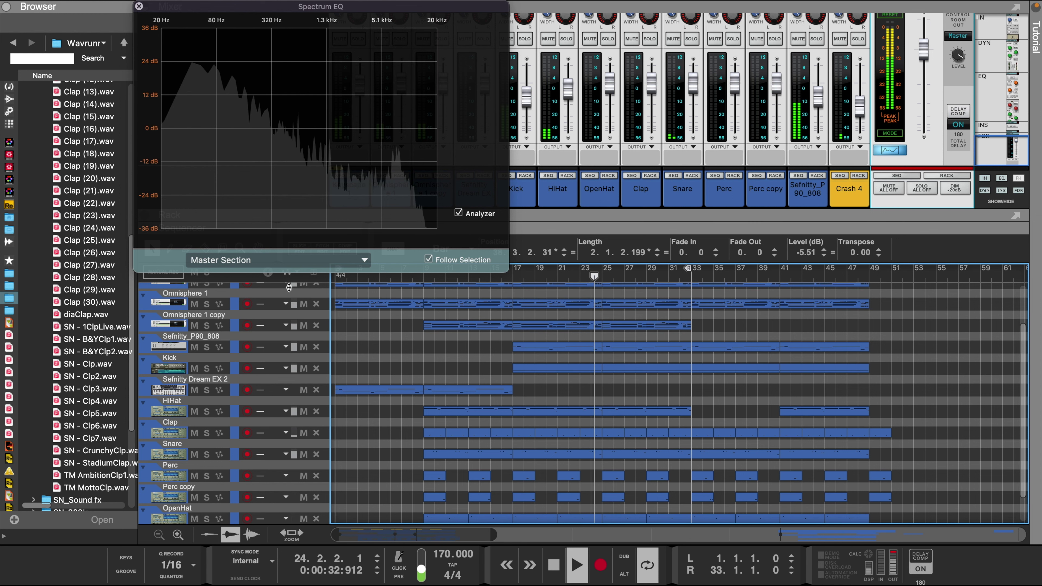
pyautogui.click(140, 6)
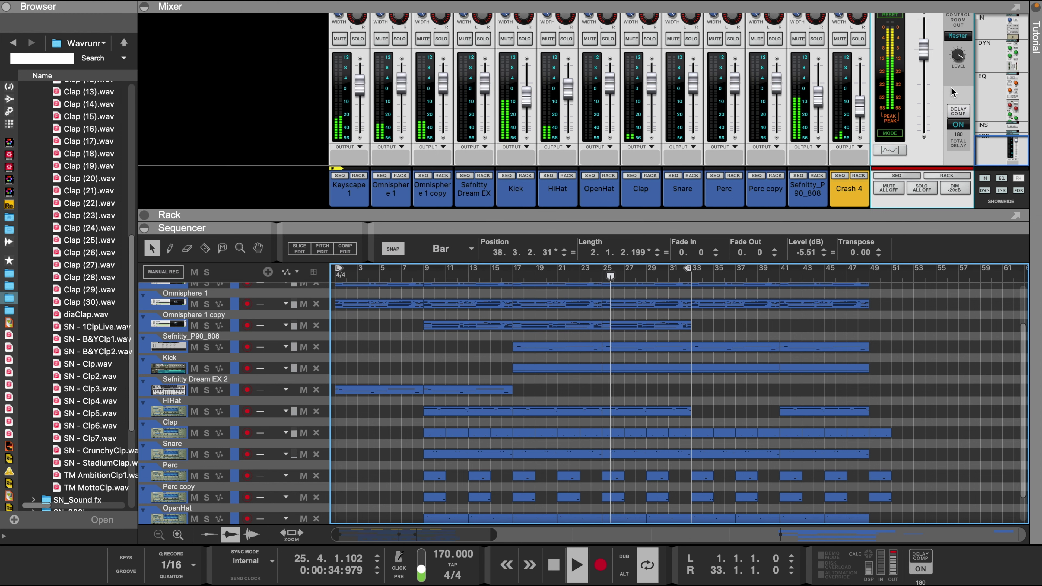
# Step: Set the master compressor threshold to -13.94 dB
pyautogui.scroll(10, 951, 92)
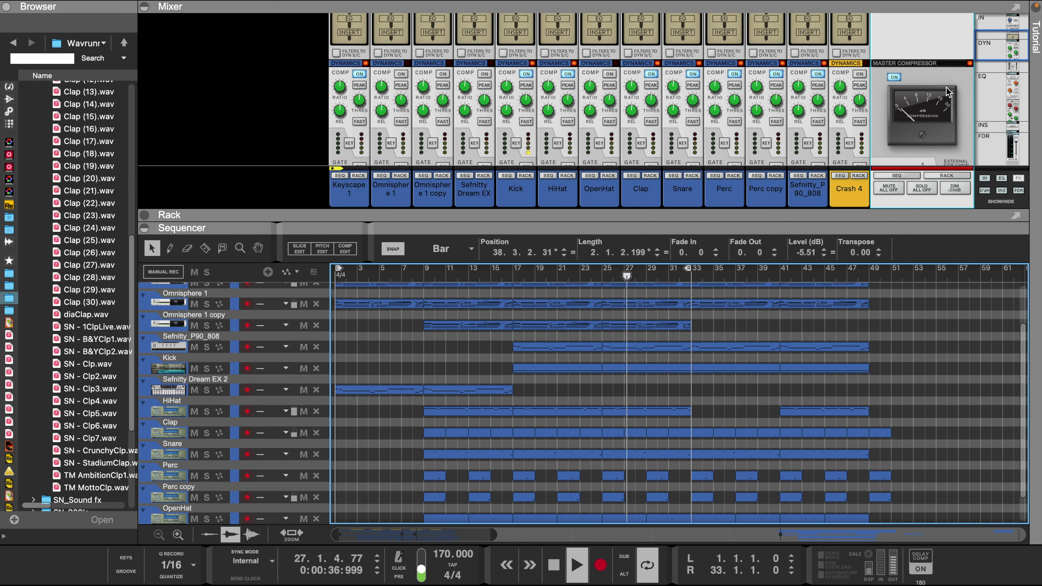
pyautogui.scroll(-3, 943, 94)
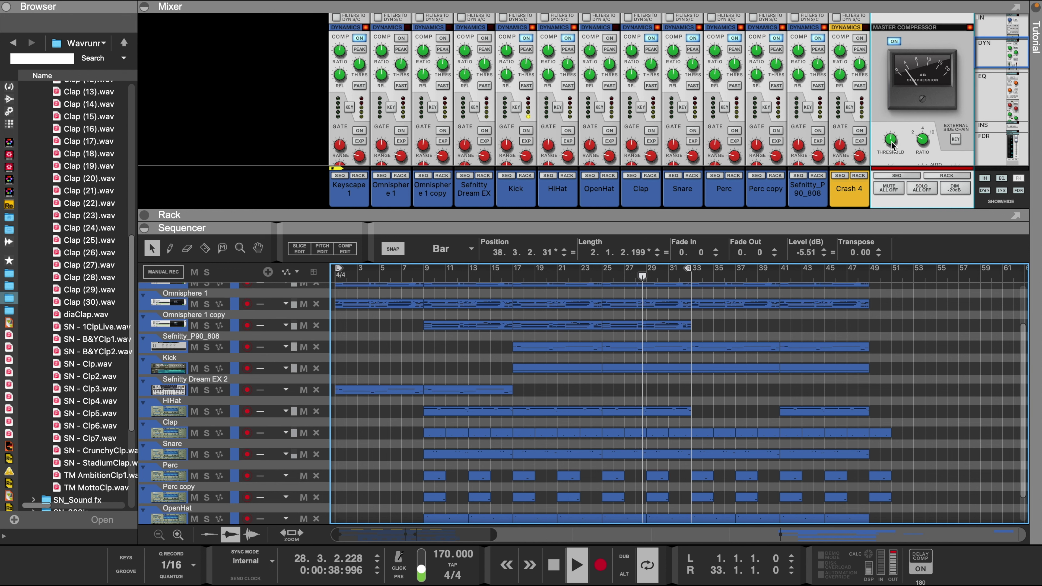
pyautogui.click(891, 141)
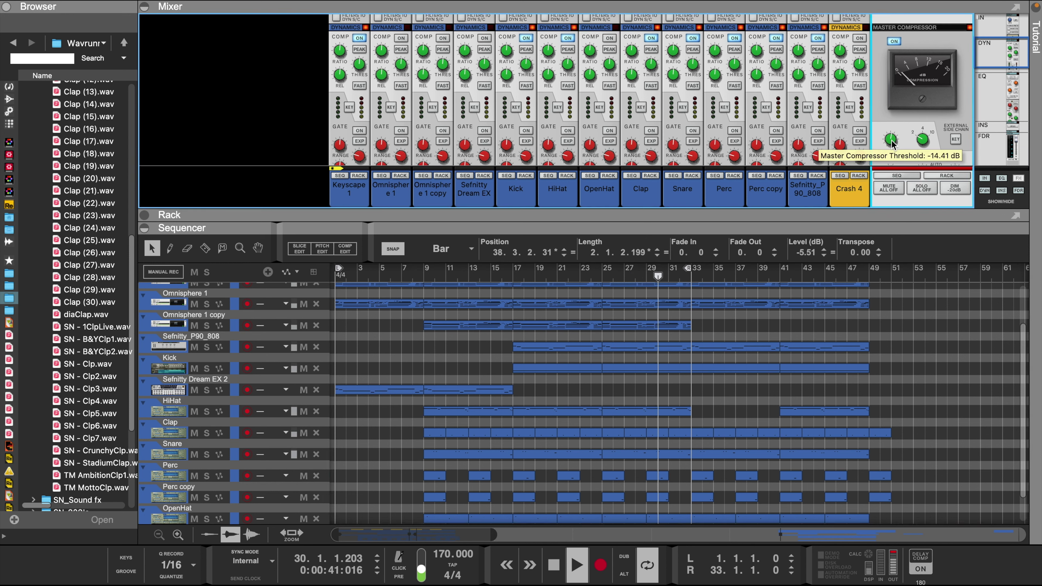
pyautogui.moveTo(892, 141); pyautogui.dragTo(895, 143)
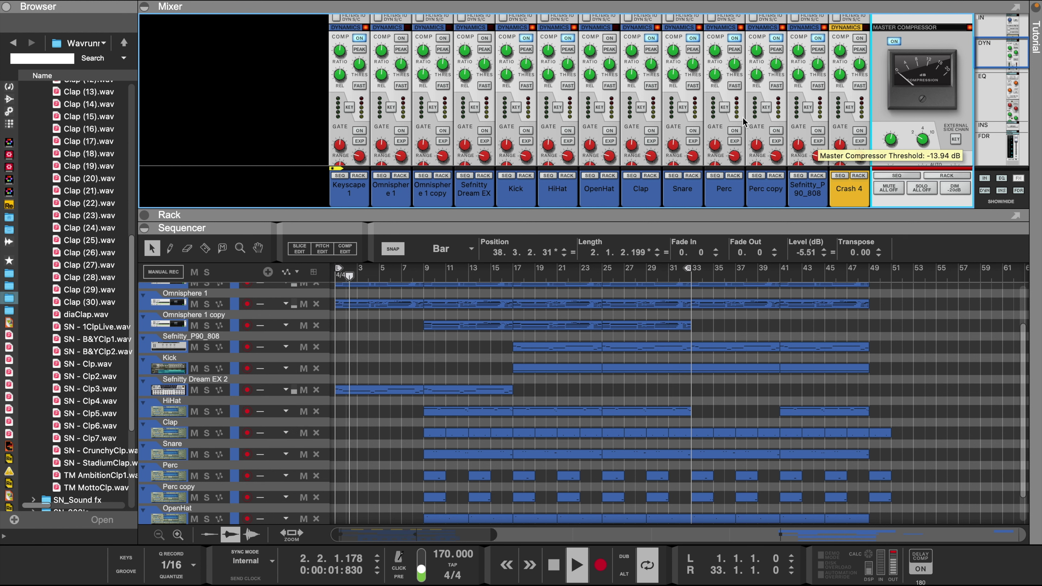
pyautogui.scroll(-10, 743, 121)
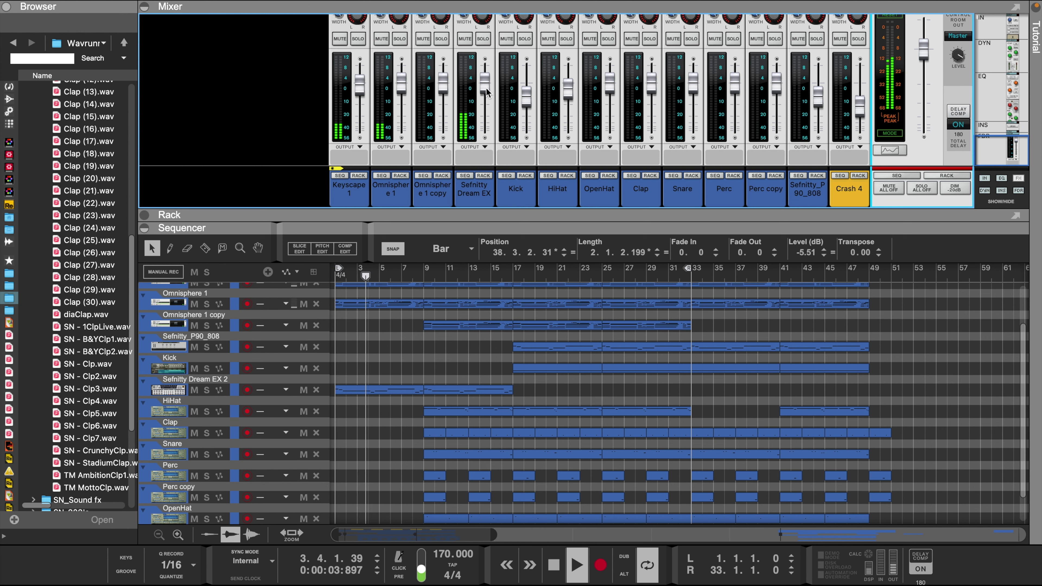
pyautogui.moveTo(489, 94)
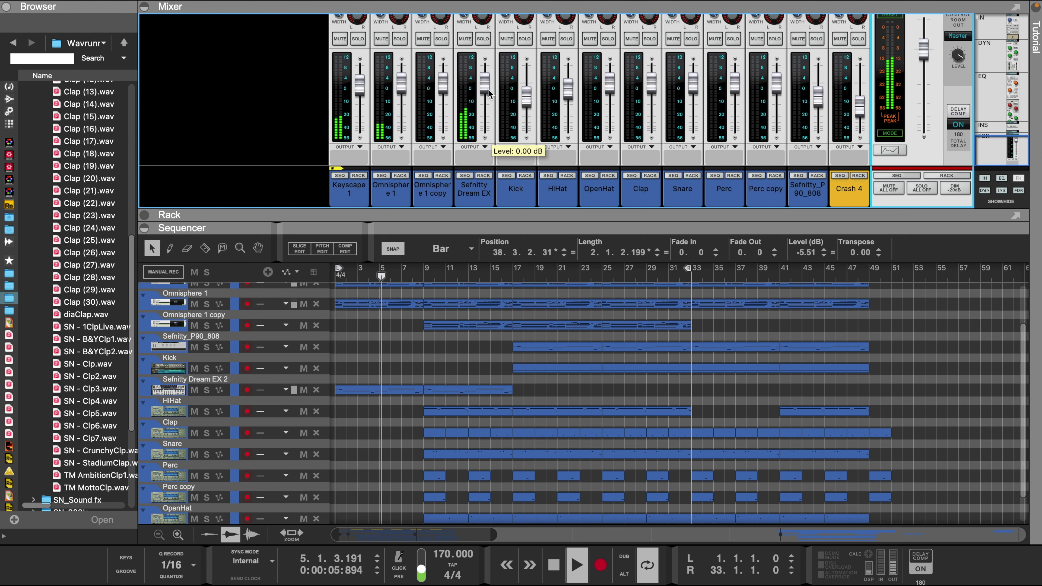
pyautogui.scroll(-5, 16, 317)
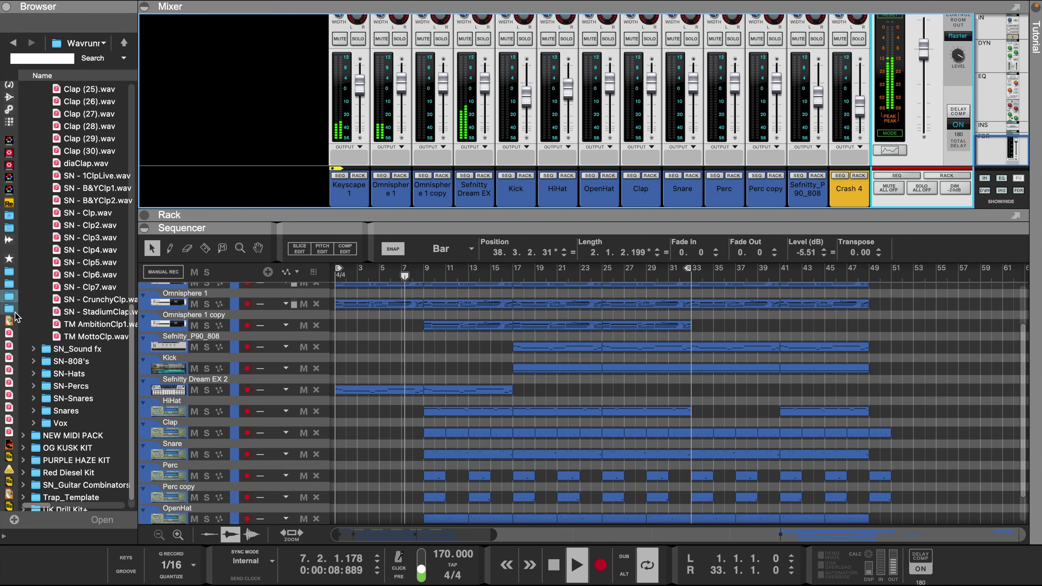
pyautogui.click(17, 275)
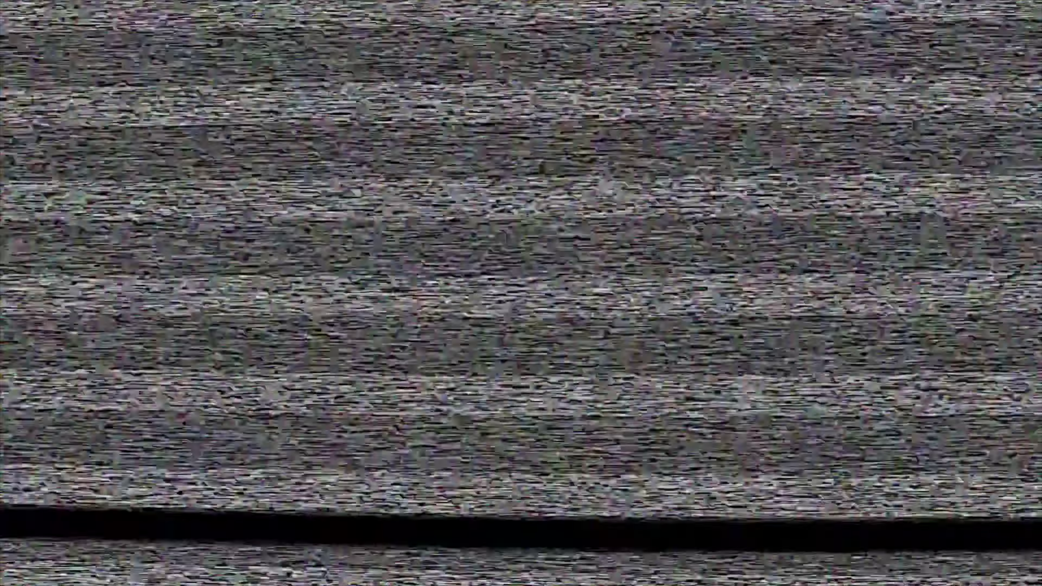